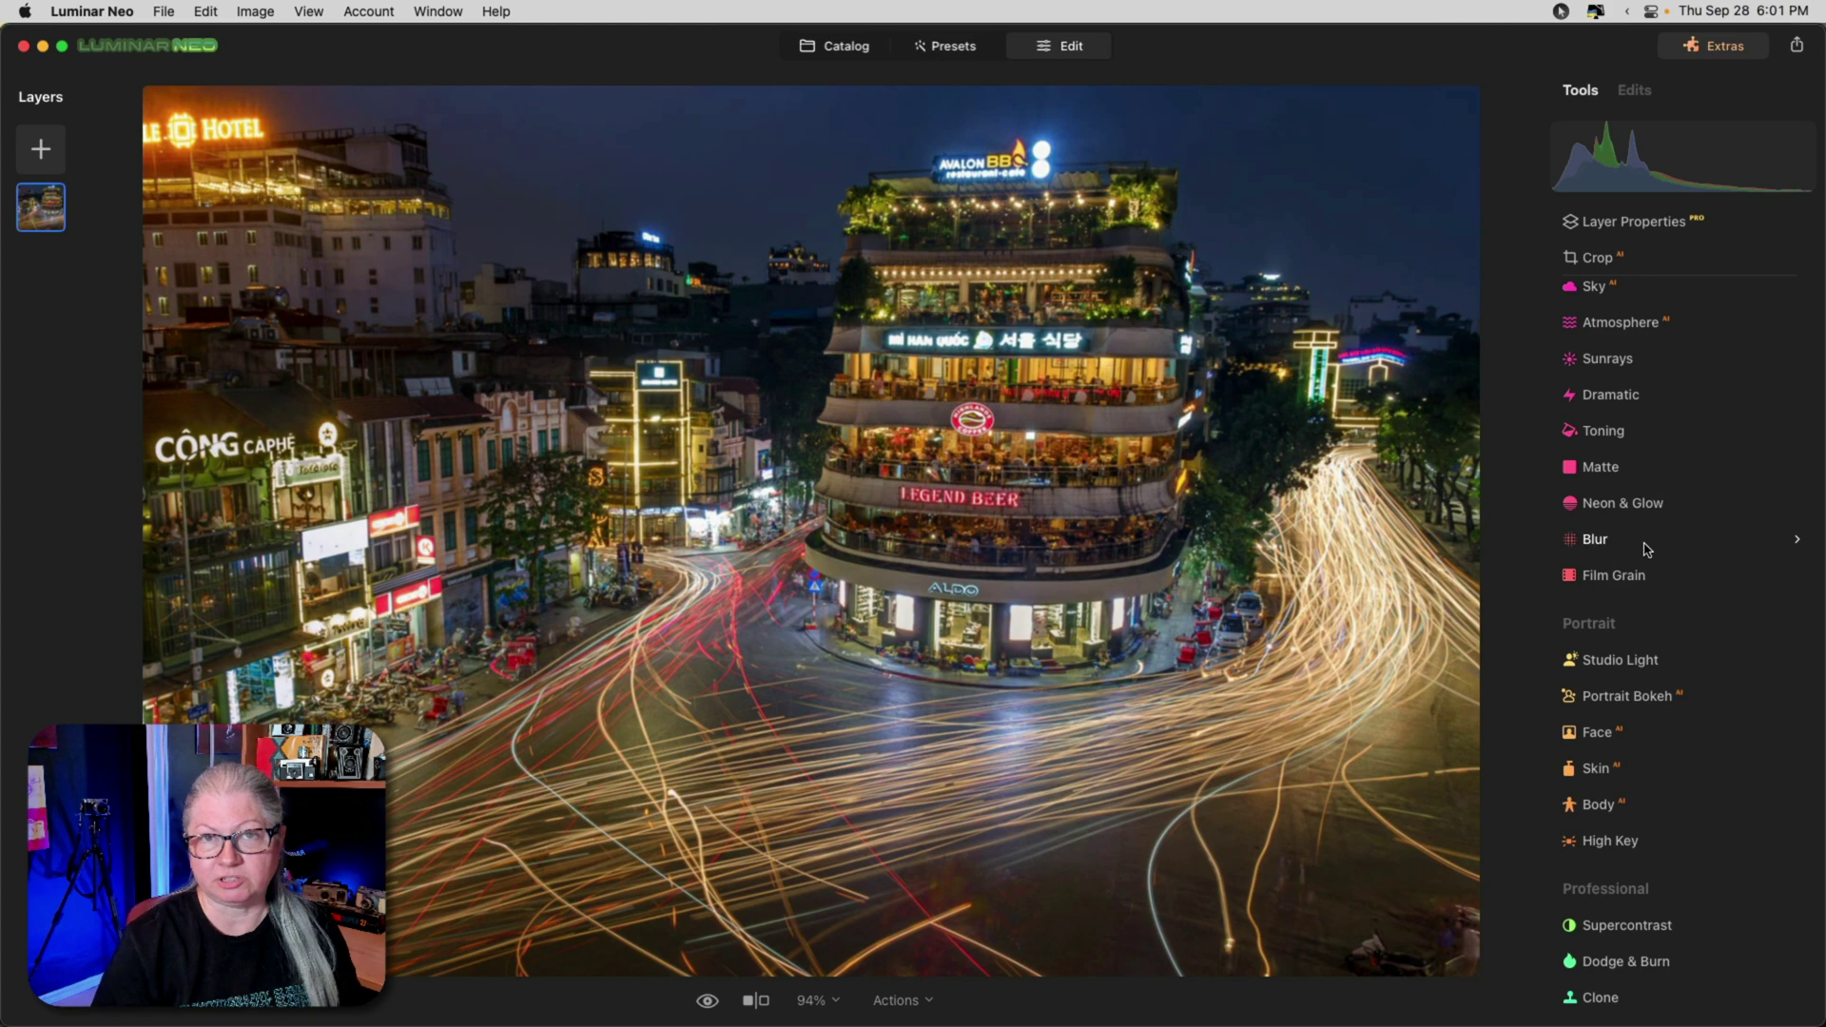
Step: Apply a Tilt-shift blur with Amount 43 to the night street photo
{"action": "left_click", "coordinate": [1694, 543]}
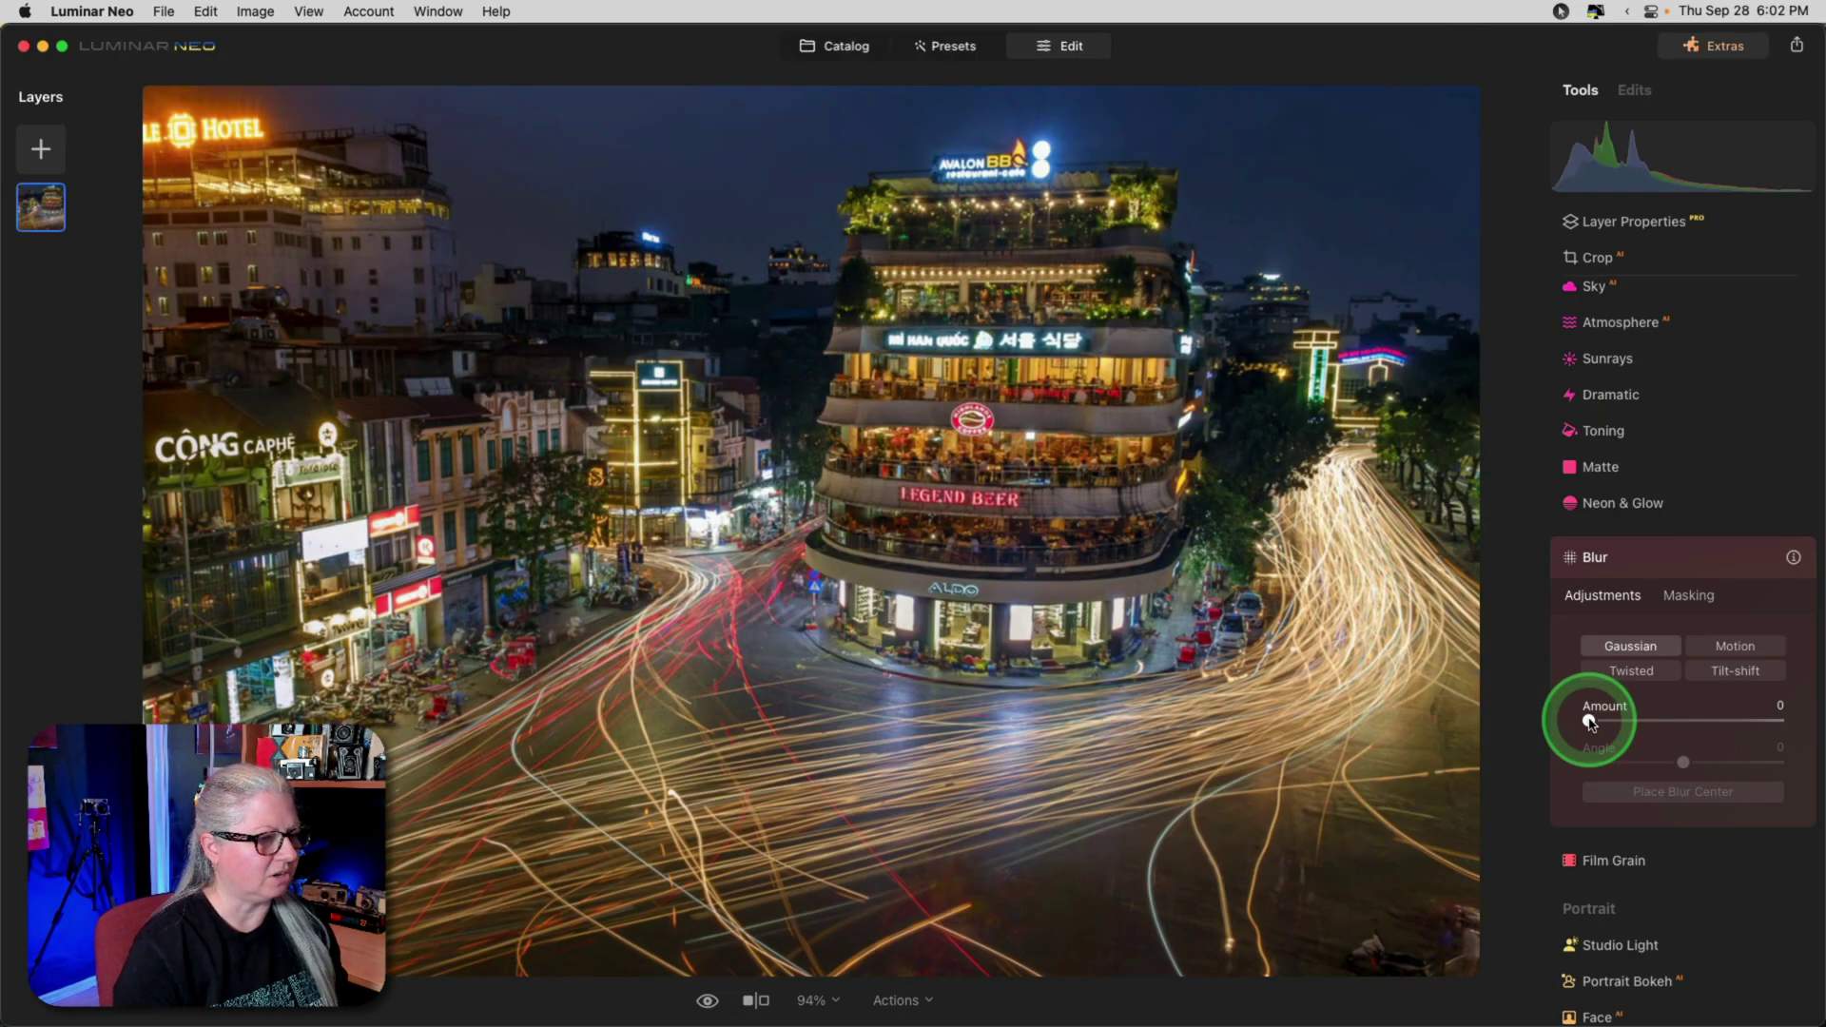
{"action": "left_click", "coordinate": [1735, 670]}
{"action": "left_click_drag", "start_coordinate": [1588, 720], "coordinate": [1673, 717]}
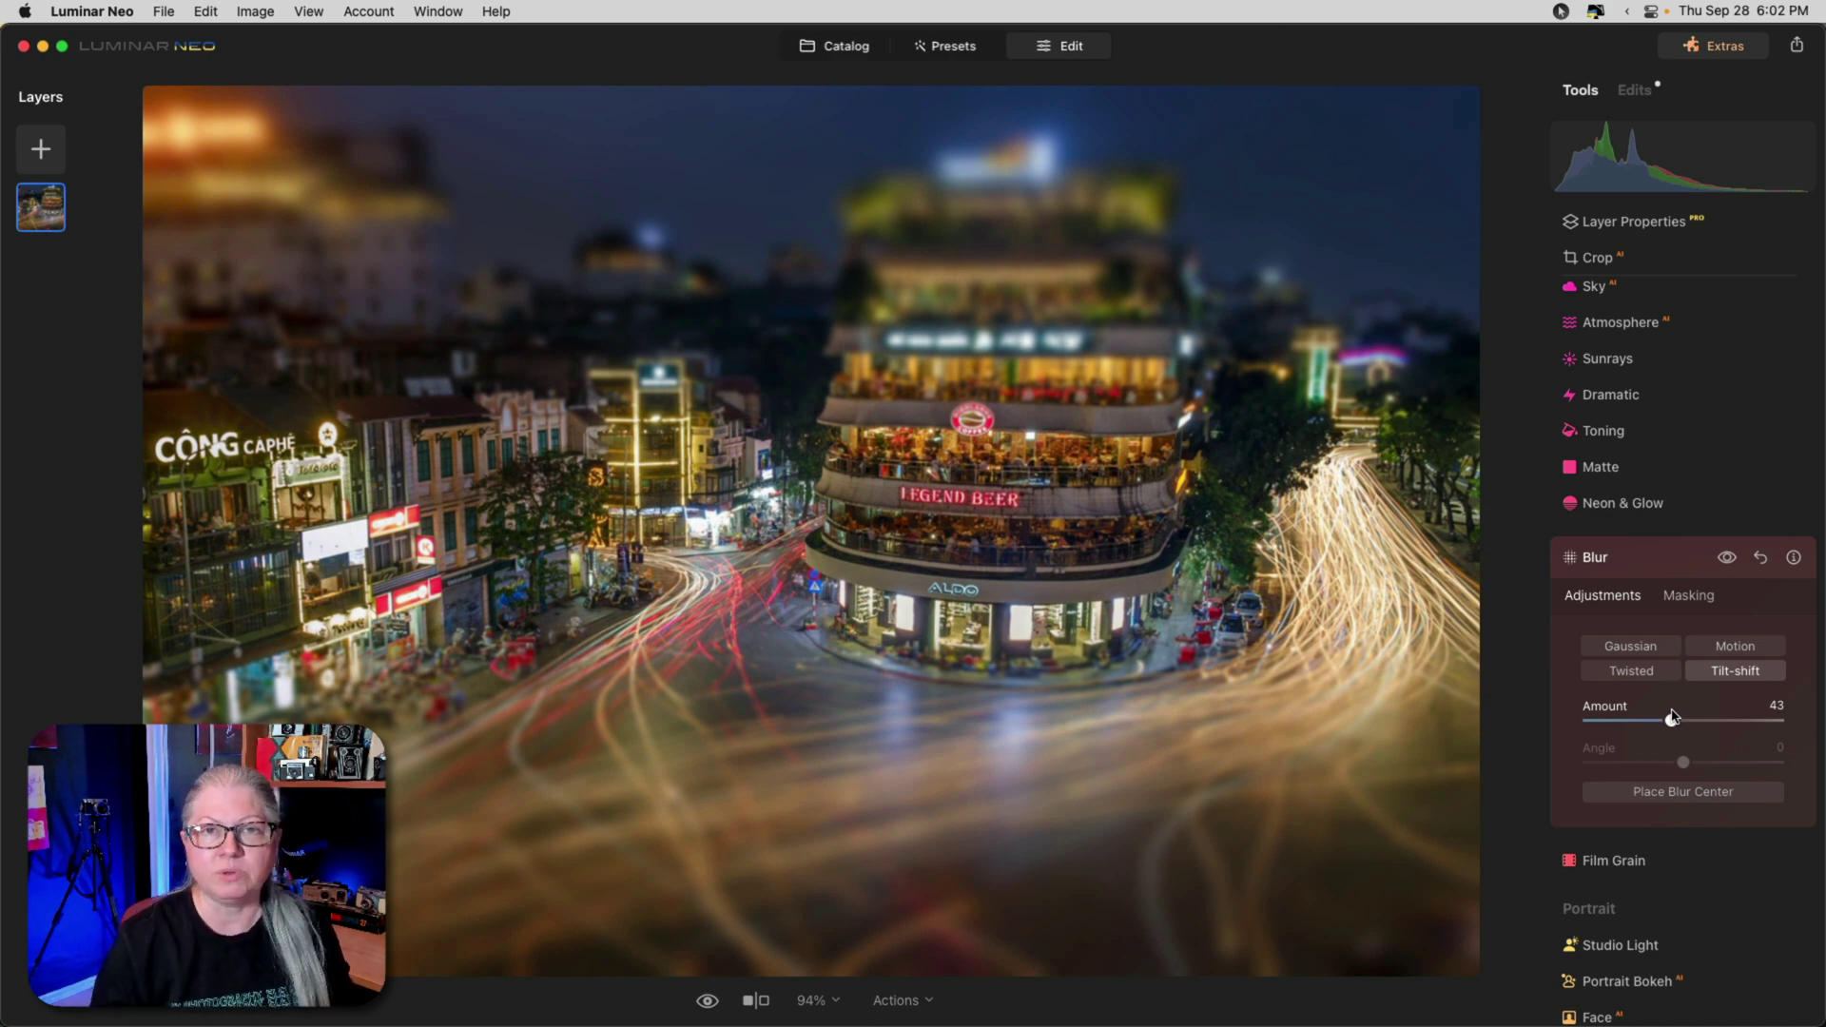
{"action": "left_click", "coordinate": [1681, 795]}
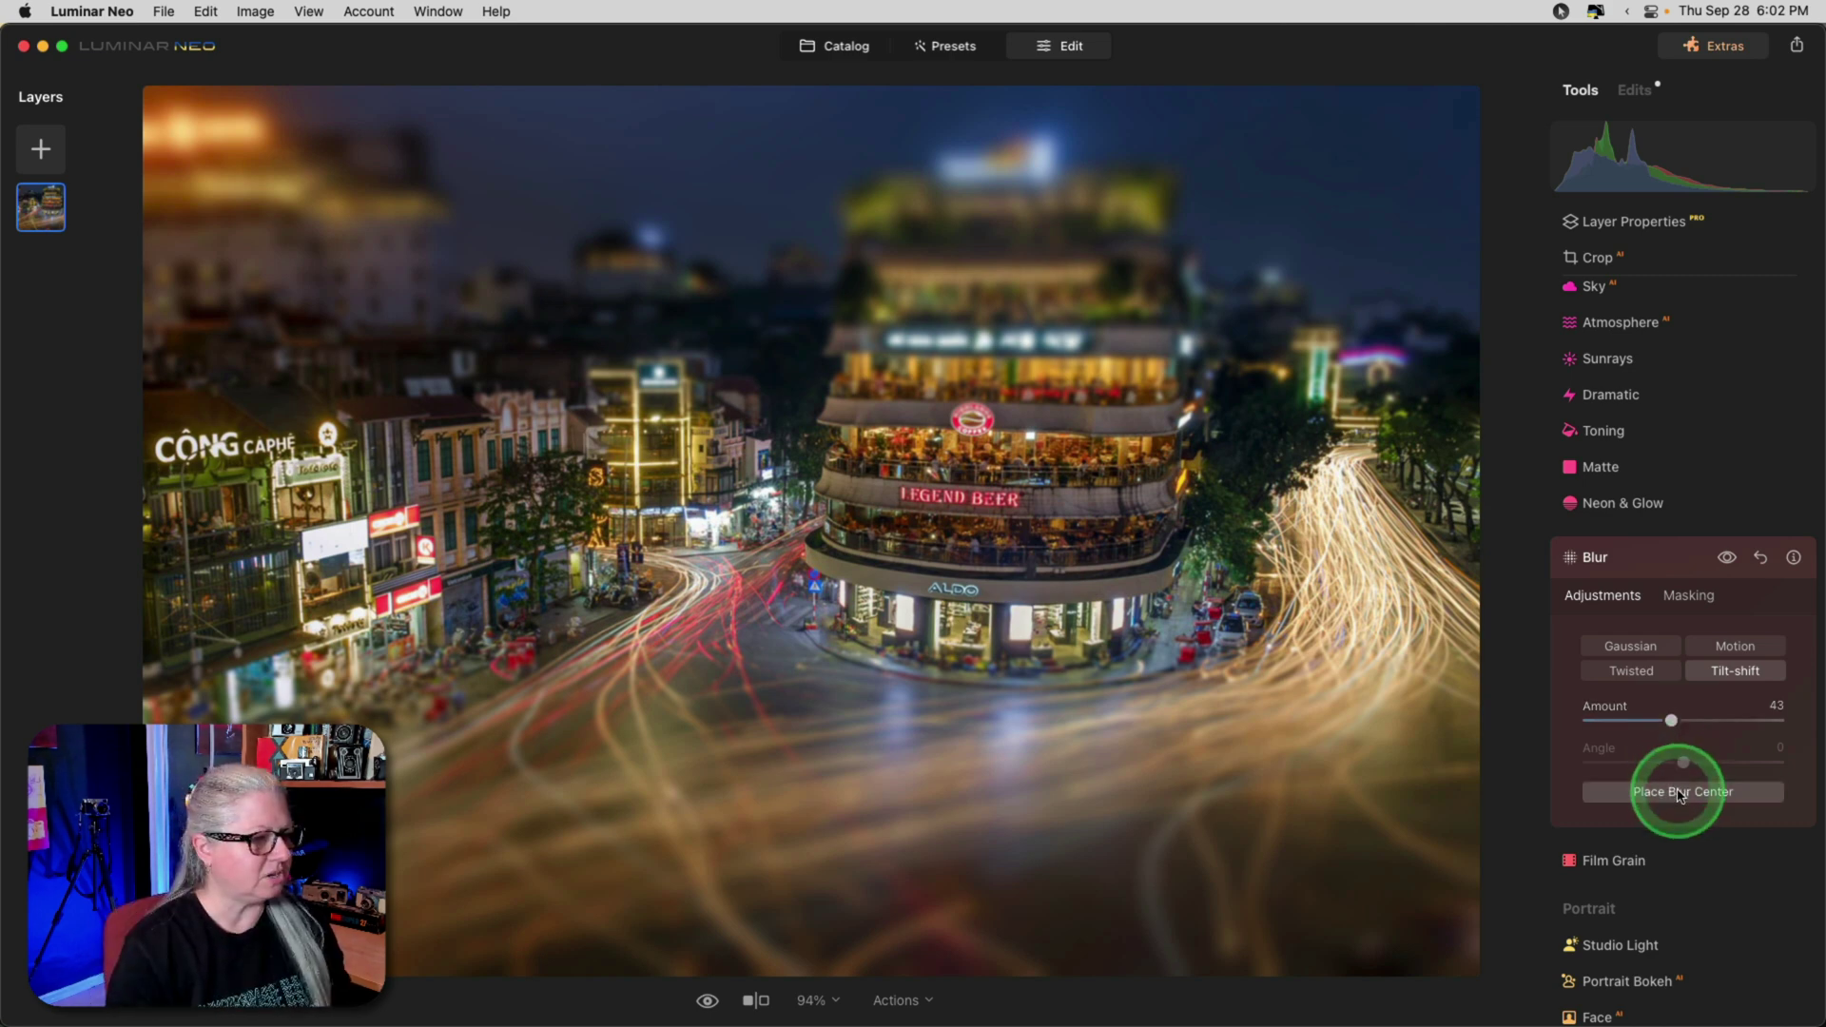
Step: Centre the tilt-shift focus on the corner building's base, widen the sharp band and tilt it diagonally
{"action": "left_click", "coordinate": [811, 534]}
{"action": "mouse_move", "coordinate": [811, 534]}
{"action": "left_mouse_down"}
{"action": "mouse_move", "coordinate": [804, 607]}
{"action": "mouse_move", "coordinate": [815, 310]}
{"action": "mouse_move", "coordinate": [806, 555]}
{"action": "left_mouse_up"}
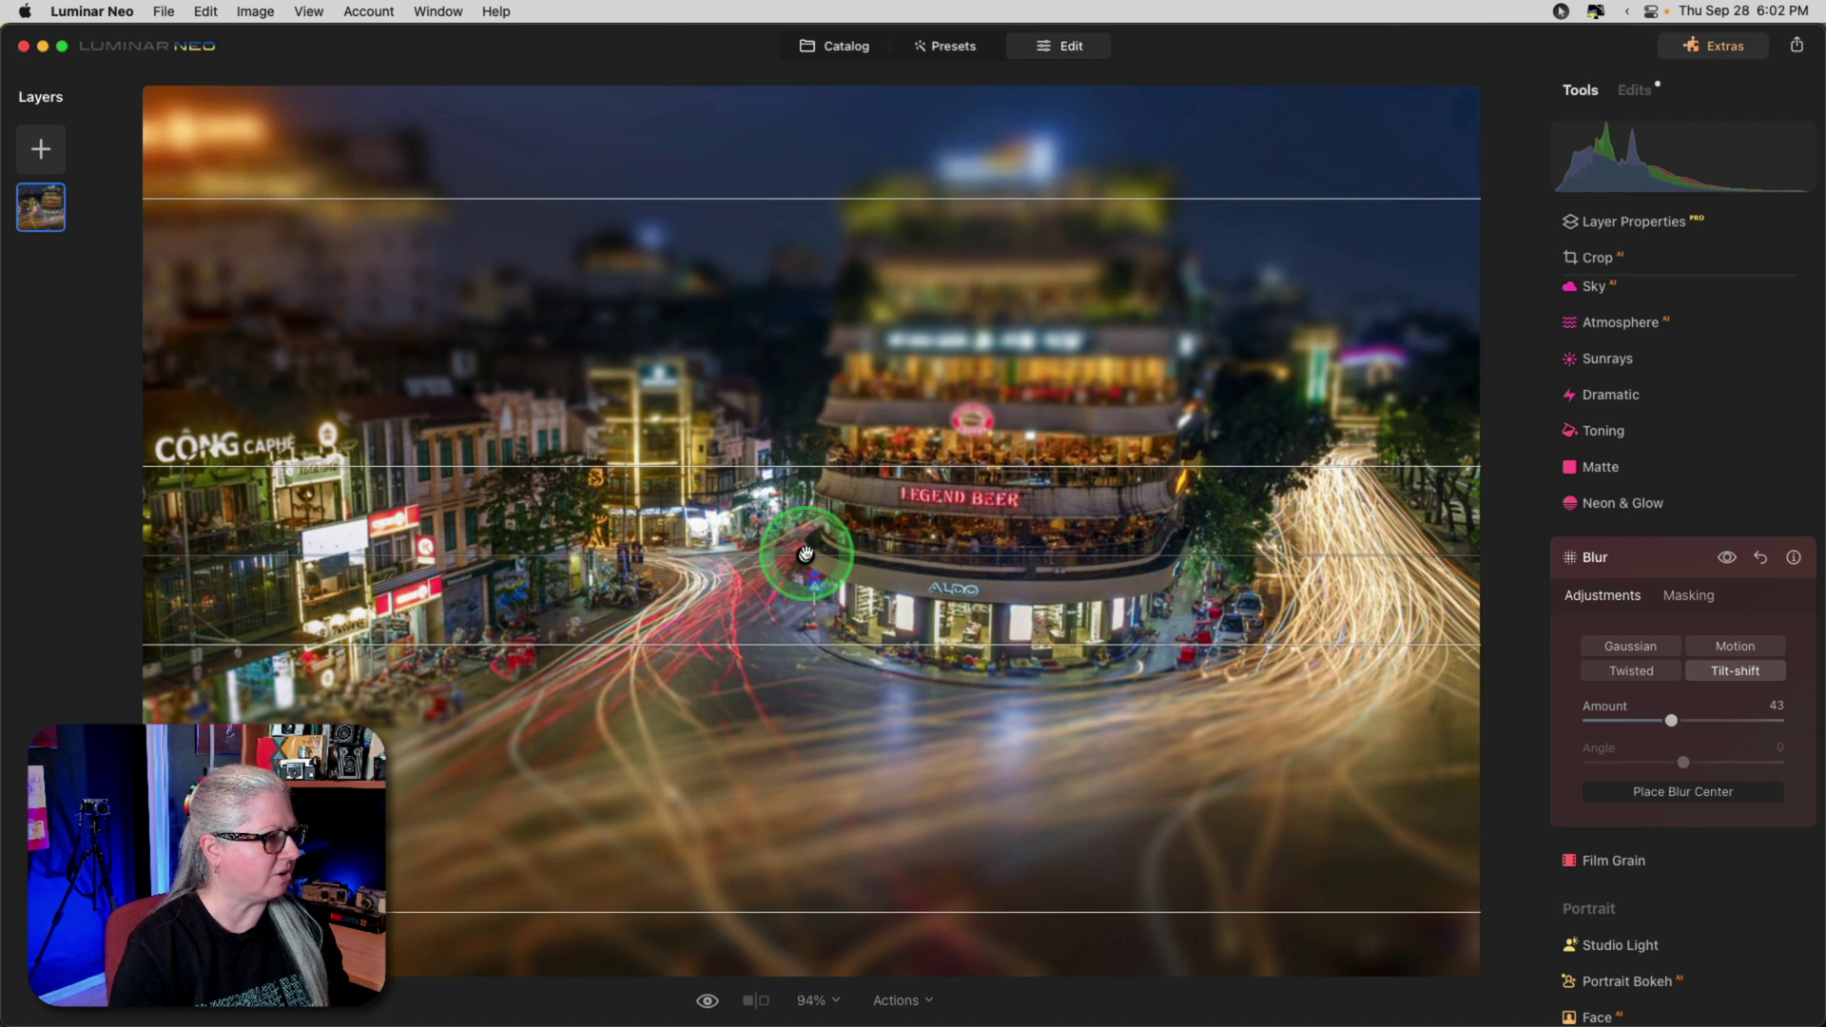
{"action": "left_click_drag", "start_coordinate": [826, 457], "coordinate": [900, 211]}
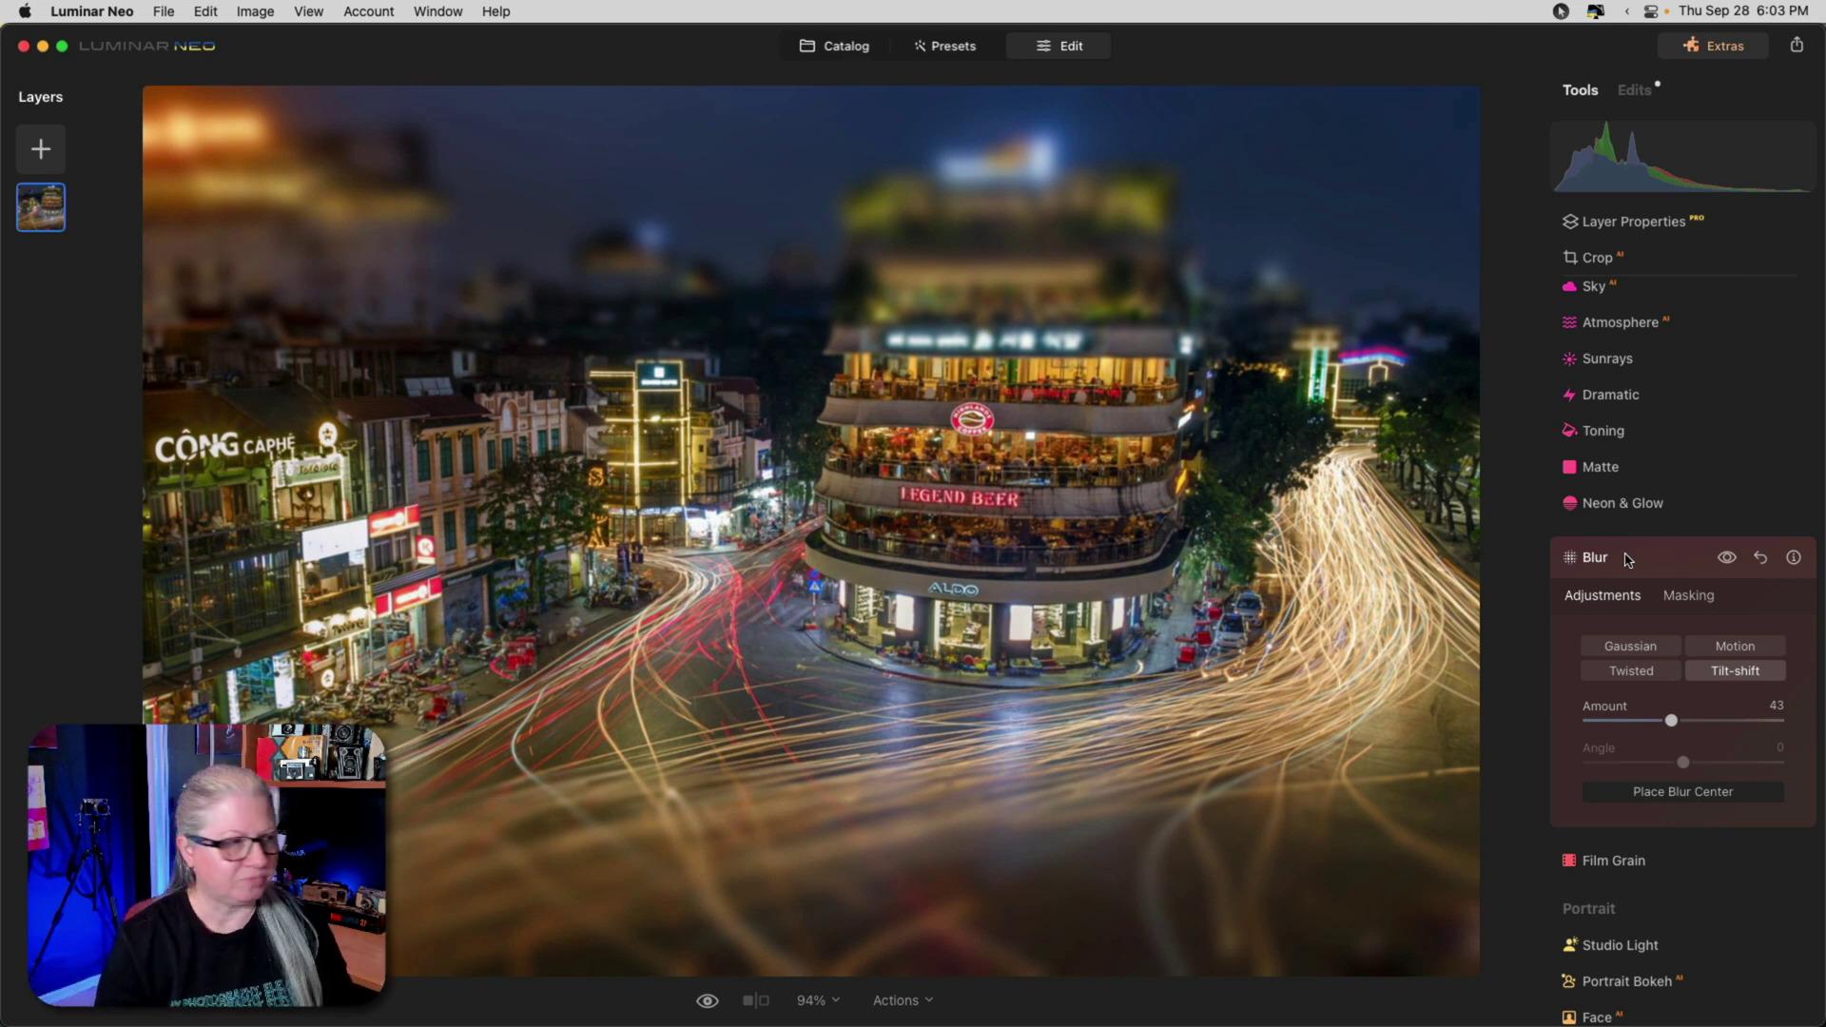
{"action": "left_click_drag", "start_coordinate": [1219, 609], "coordinate": [1271, 565]}
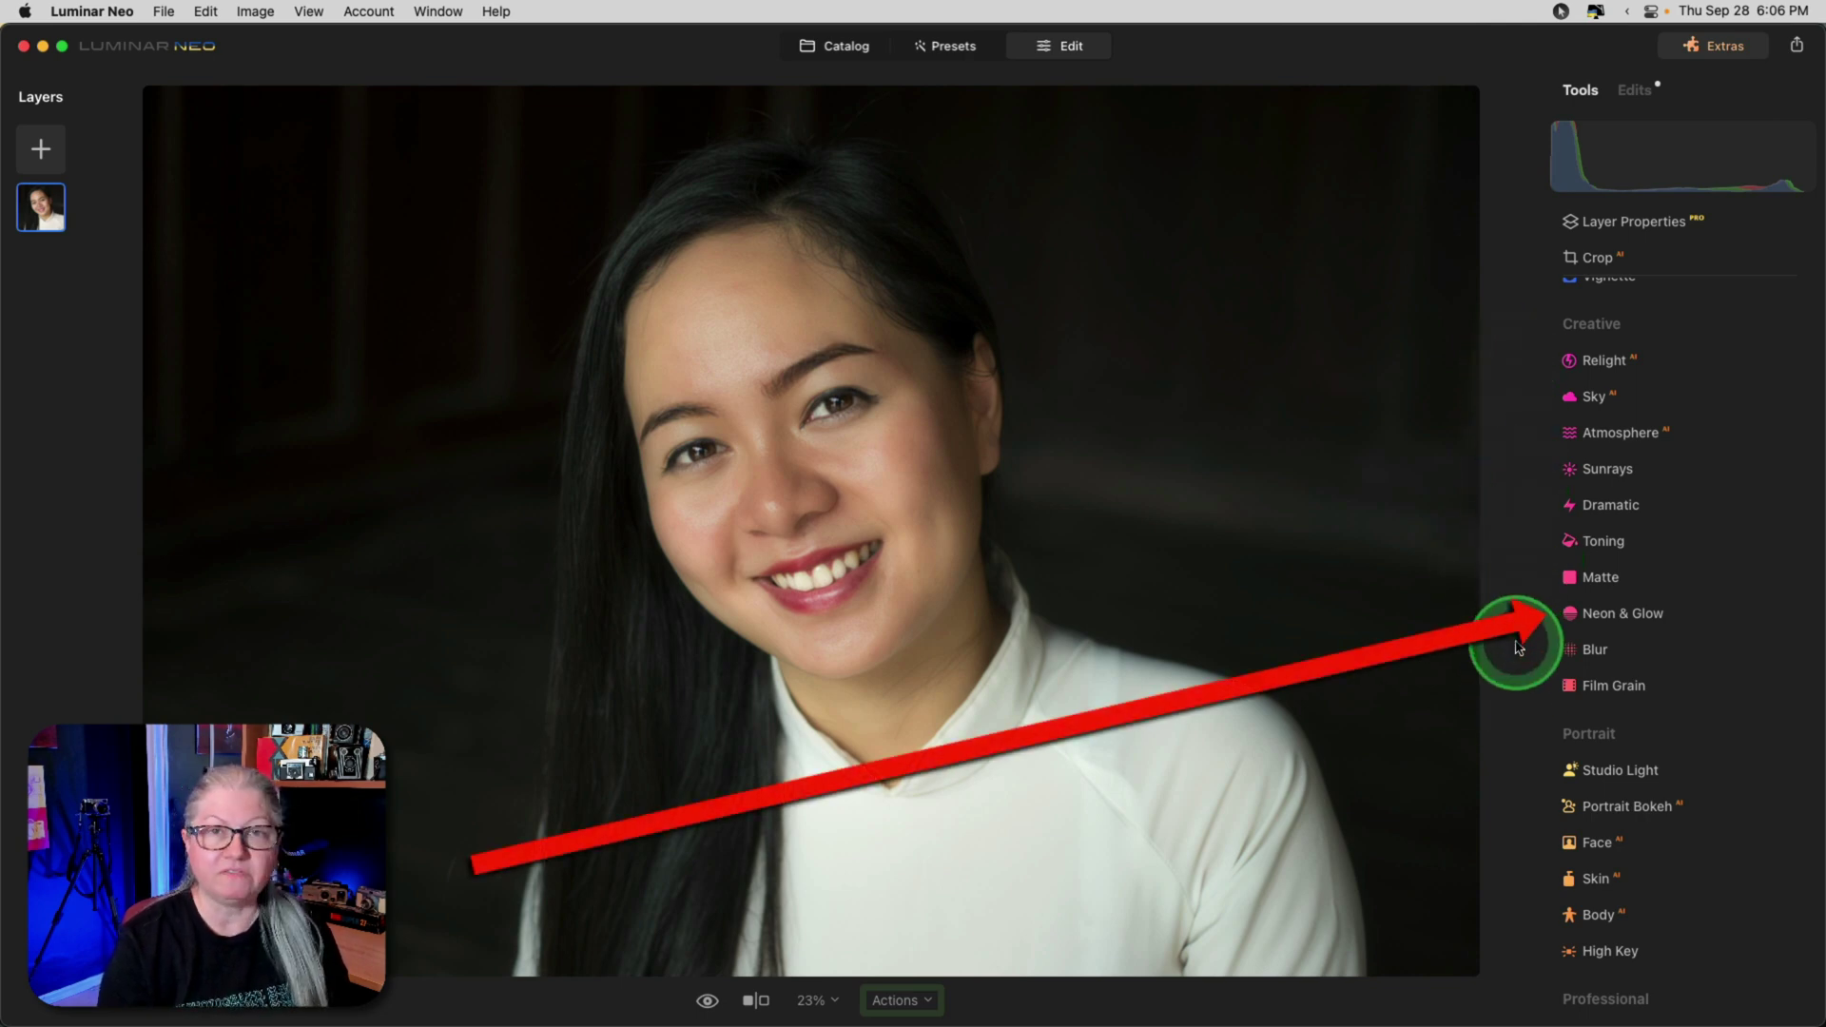
Step: Trace a purple neon outline around the woman with Neon Amount 46
{"action": "left_click", "coordinate": [1633, 618]}
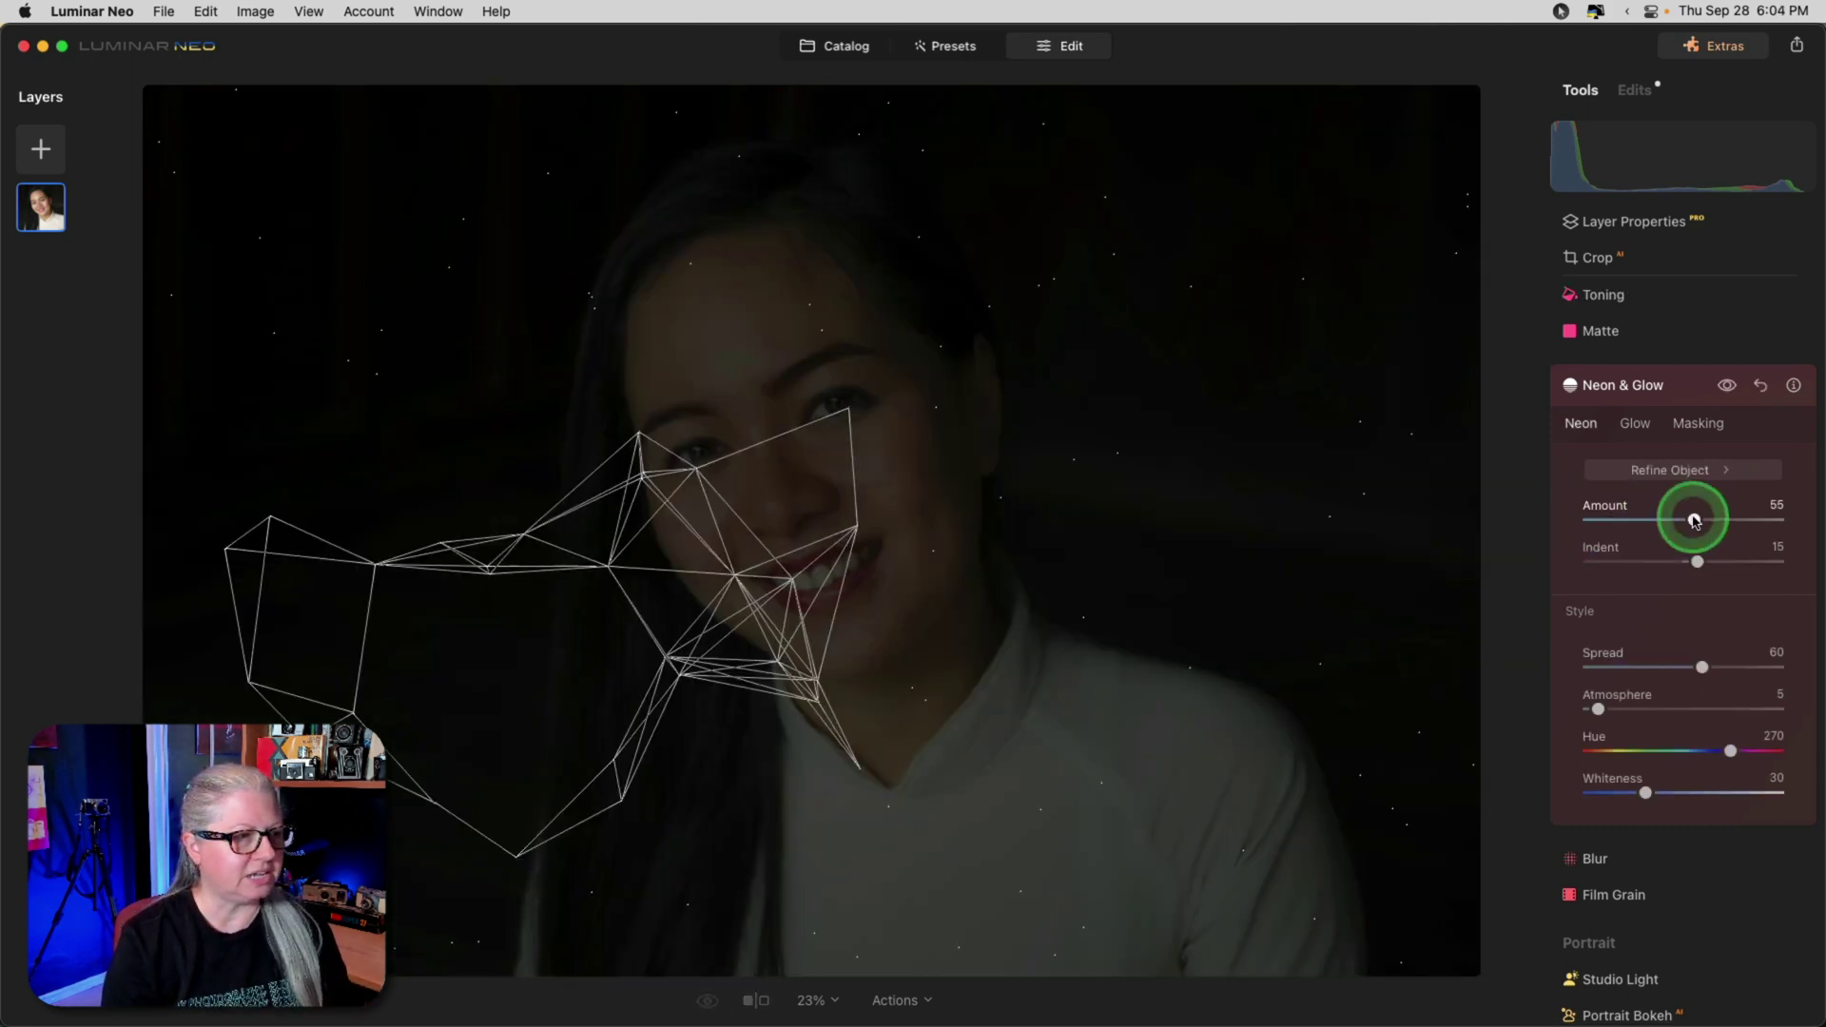
{"action": "left_click_drag", "start_coordinate": [1691, 513], "coordinate": [1677, 519]}
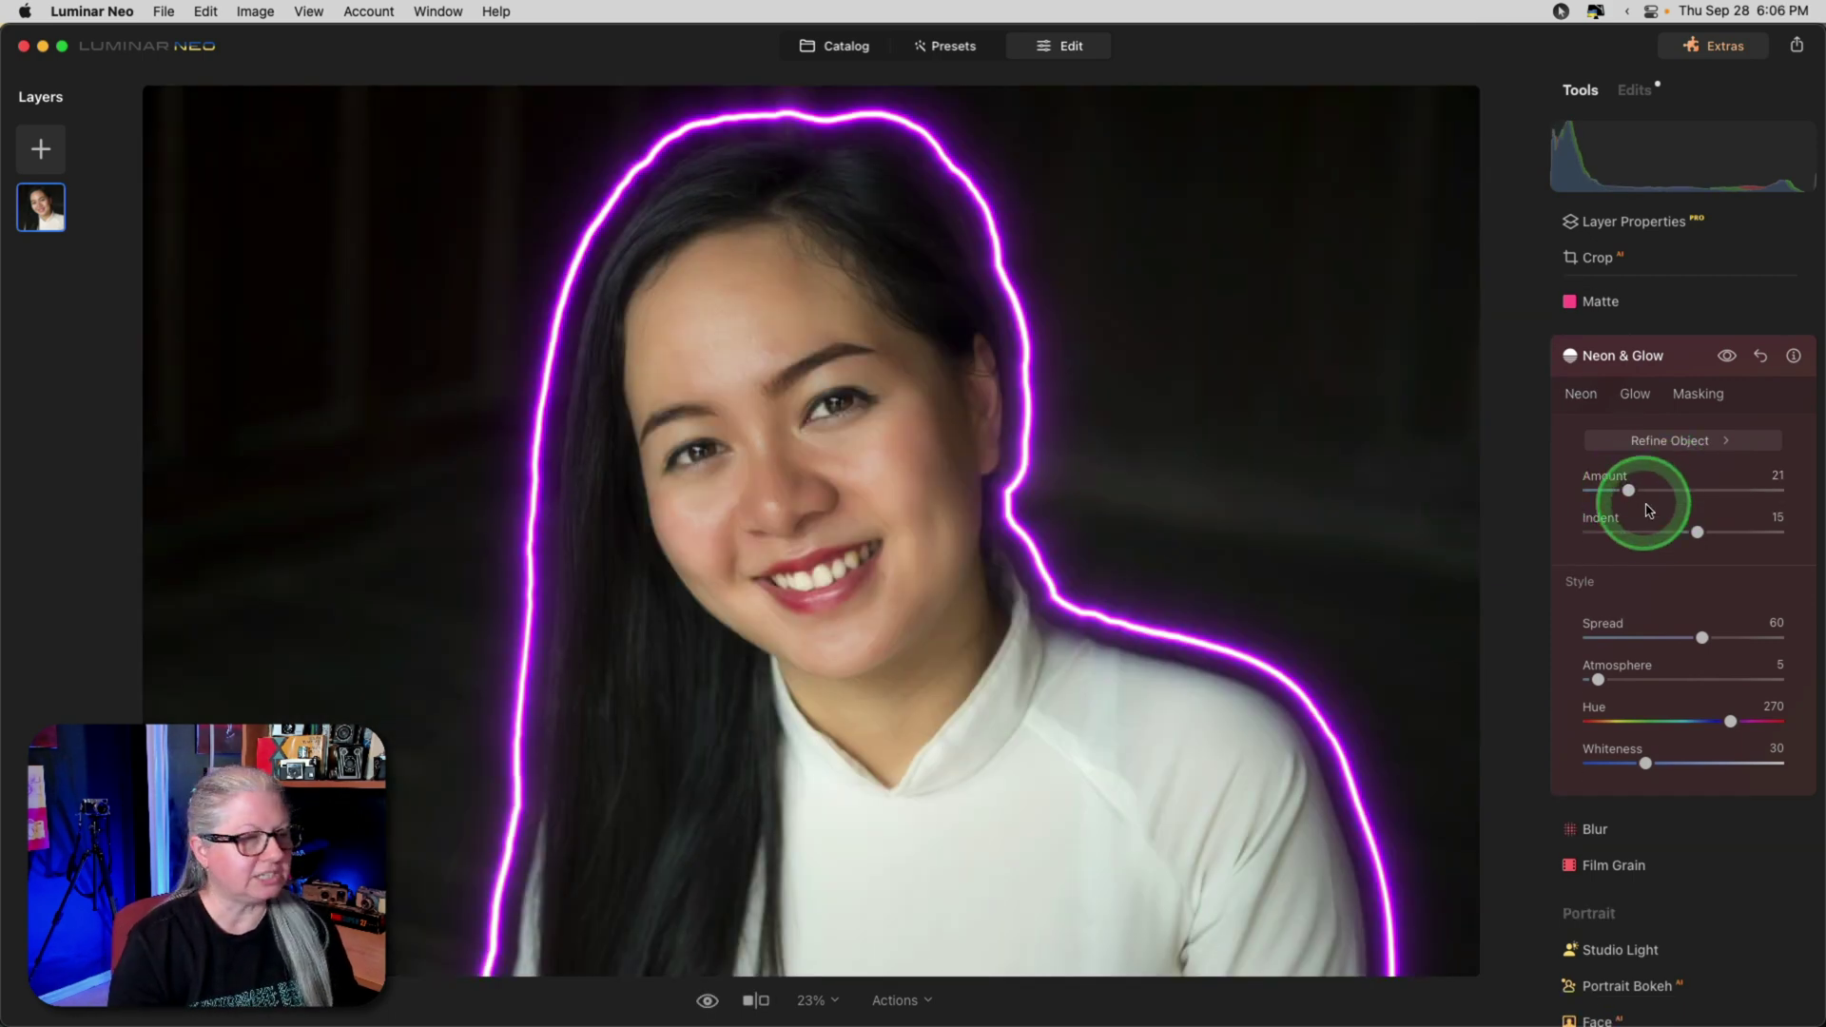
Step: Make the neon outline yellow: Amount 21, Indent 8, Spread 73, Hue 64, Whiteness 46
{"action": "left_click_drag", "start_coordinate": [1649, 528], "coordinate": [1692, 531]}
{"action": "mouse_move", "coordinate": [1702, 637]}
{"action": "left_mouse_down"}
{"action": "mouse_move", "coordinate": [1628, 634]}
{"action": "mouse_move", "coordinate": [1726, 636]}
{"action": "left_mouse_up"}
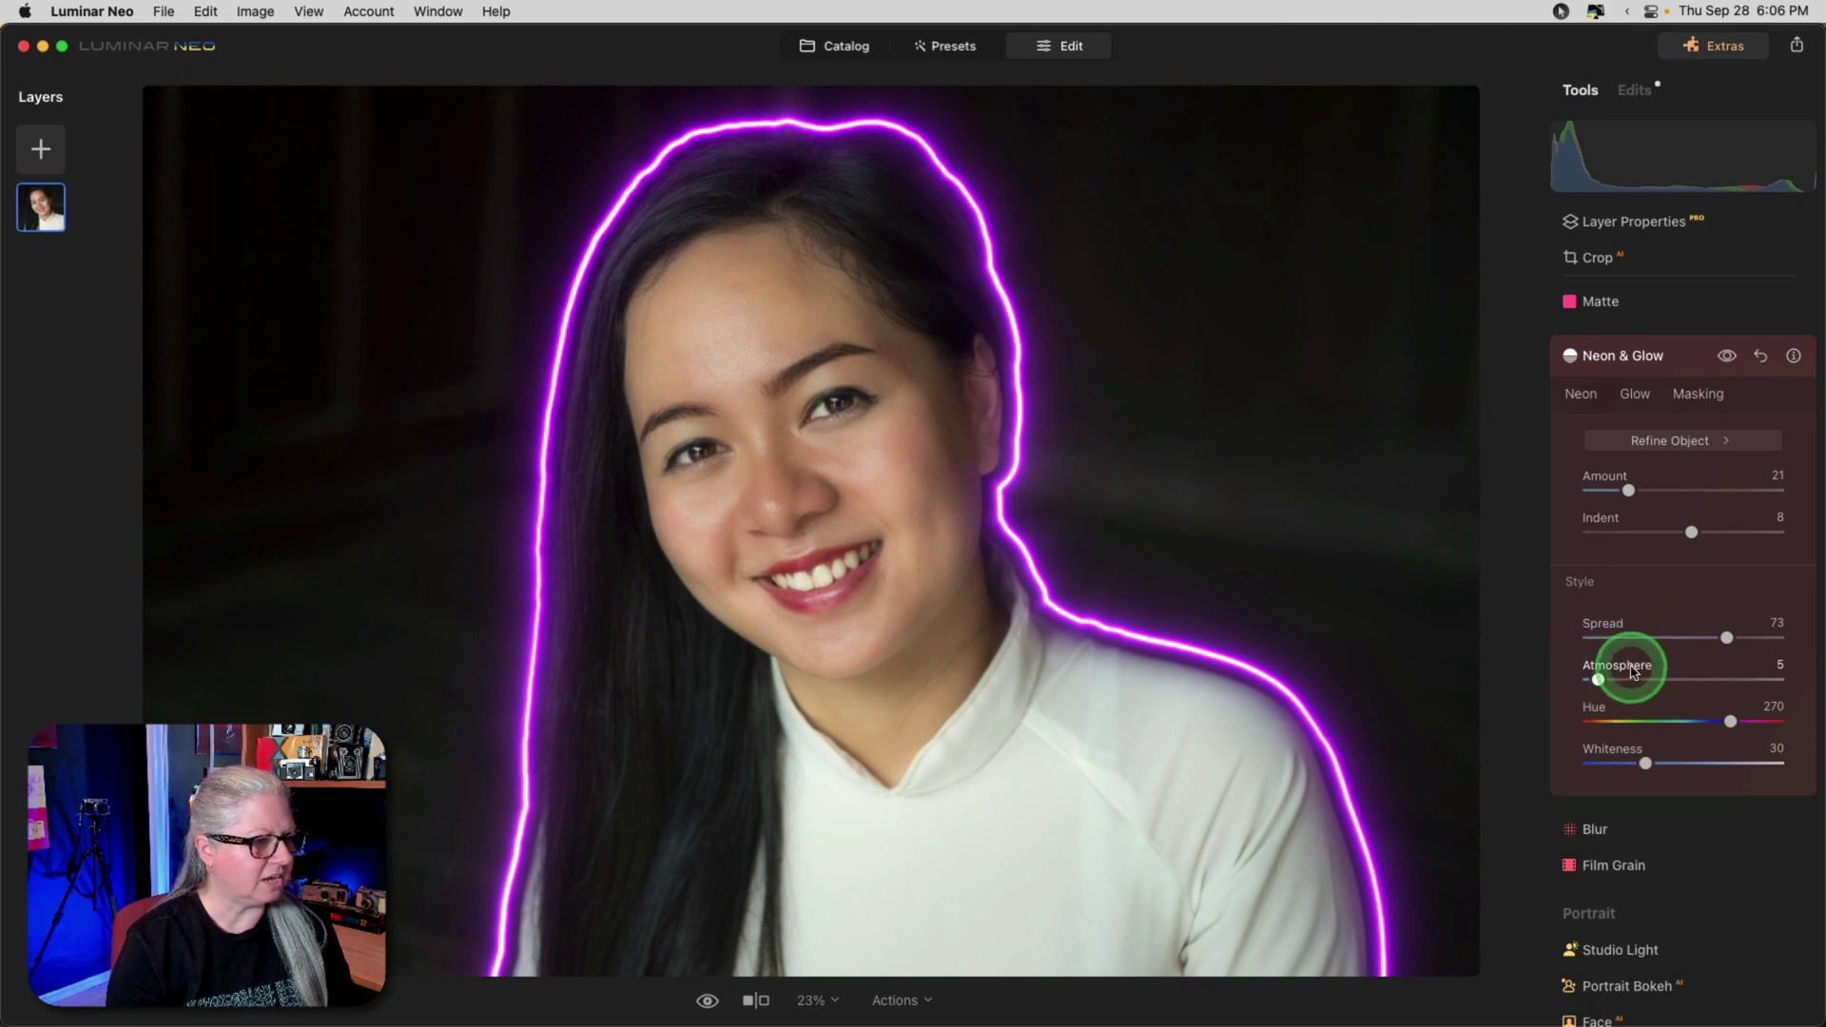
{"action": "left_click_drag", "start_coordinate": [1730, 721], "coordinate": [1799, 769]}
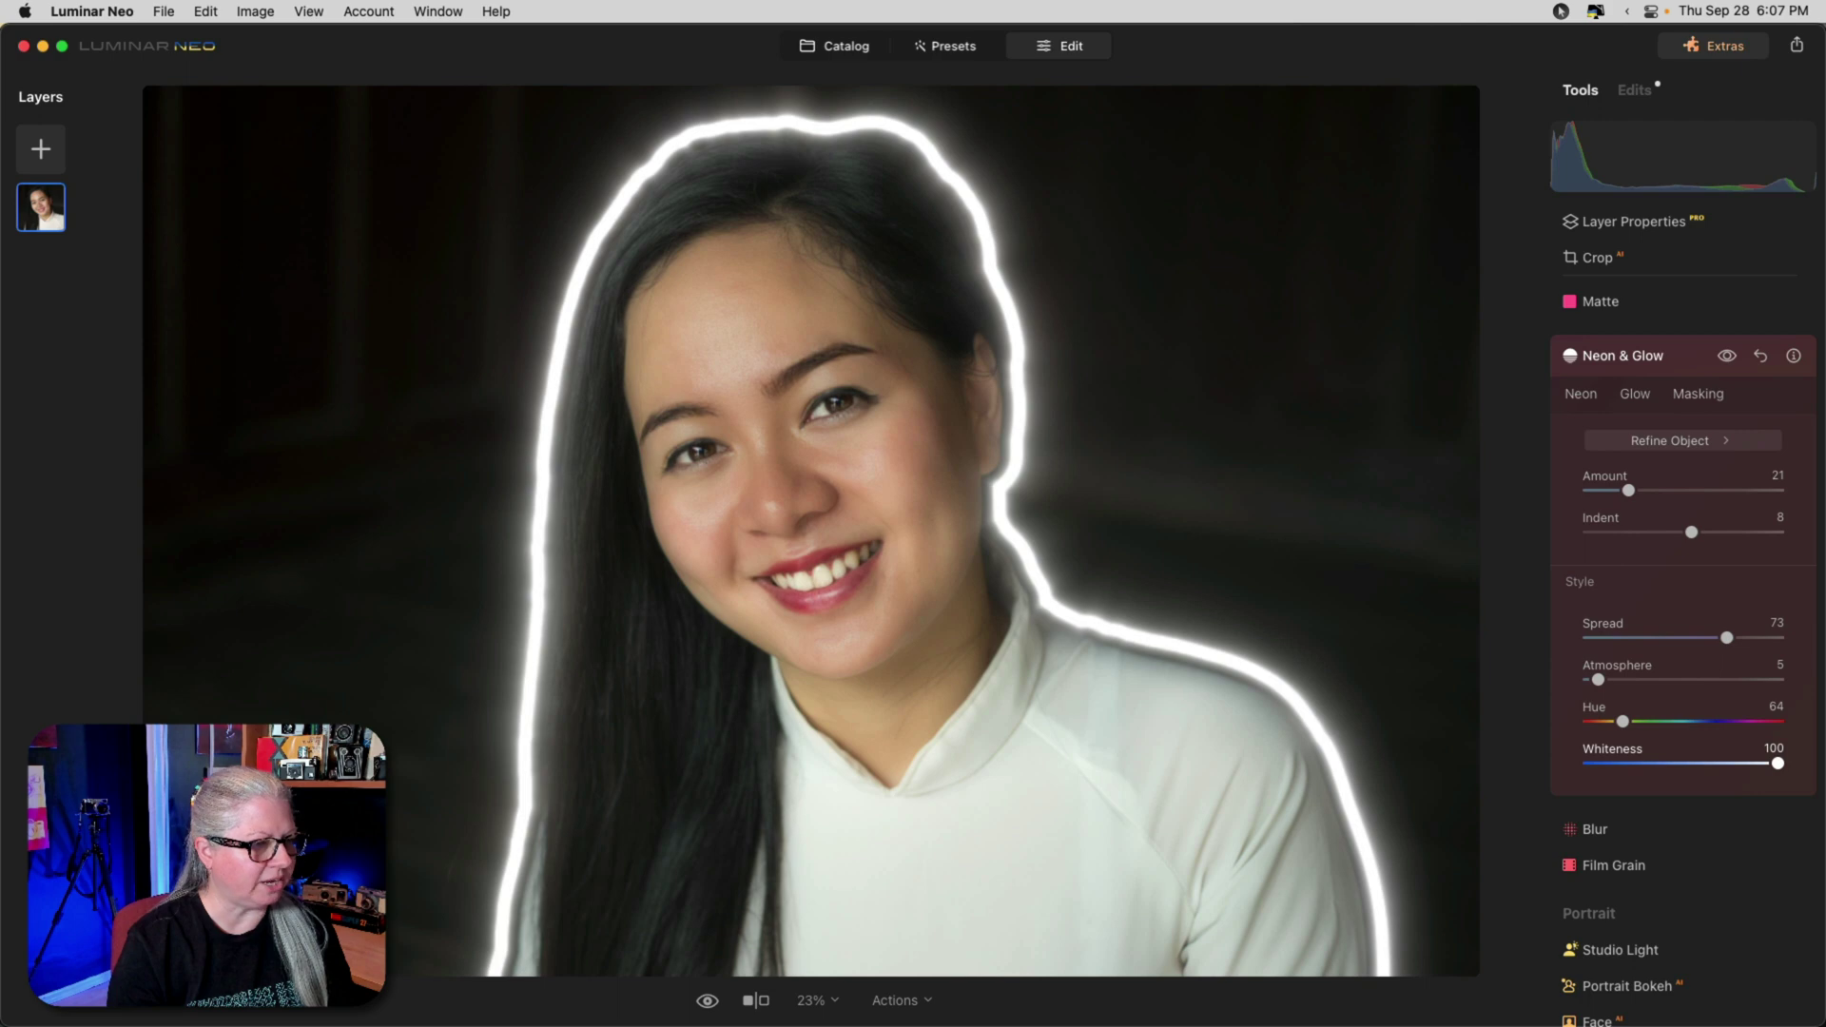
{"action": "left_click_drag", "start_coordinate": [1818, 767], "coordinate": [1678, 768]}
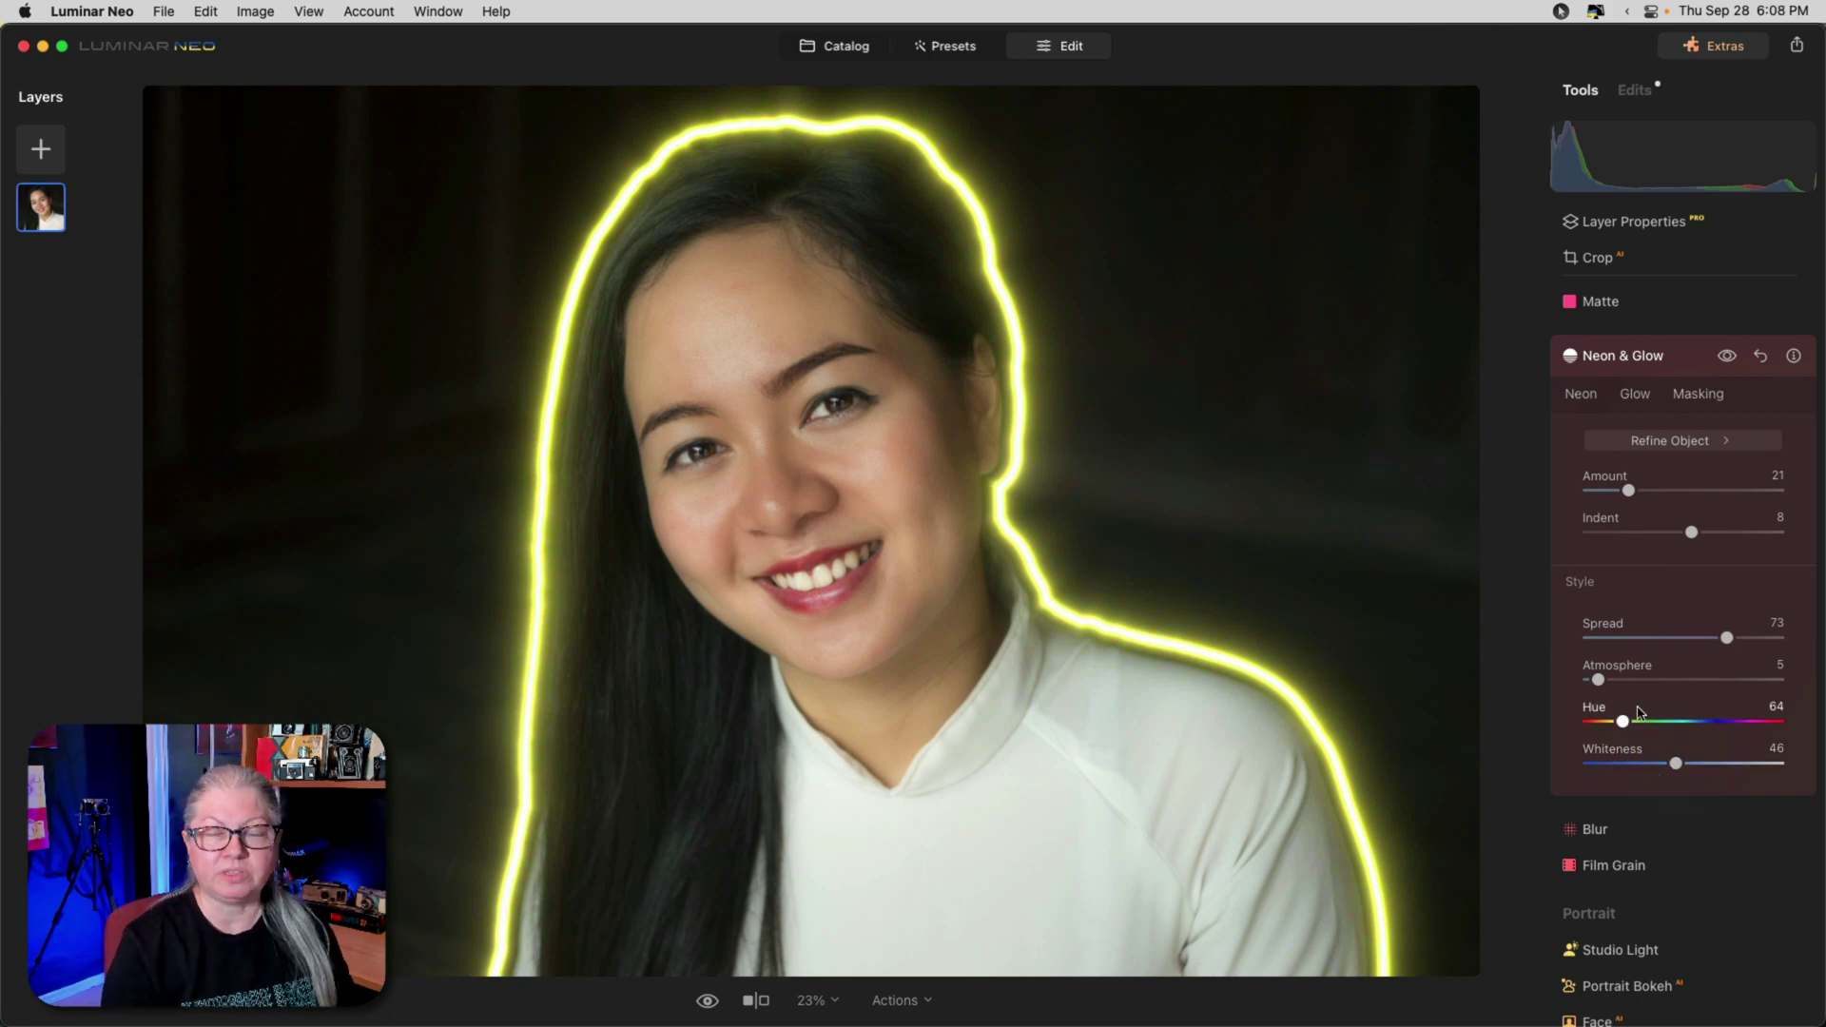
{"action": "left_click", "coordinate": [1669, 441]}
Step: Erase the mask along the hair, paint it from shoulder into background, then set Neon Amount to 0
{"action": "left_click", "coordinate": [1682, 480]}
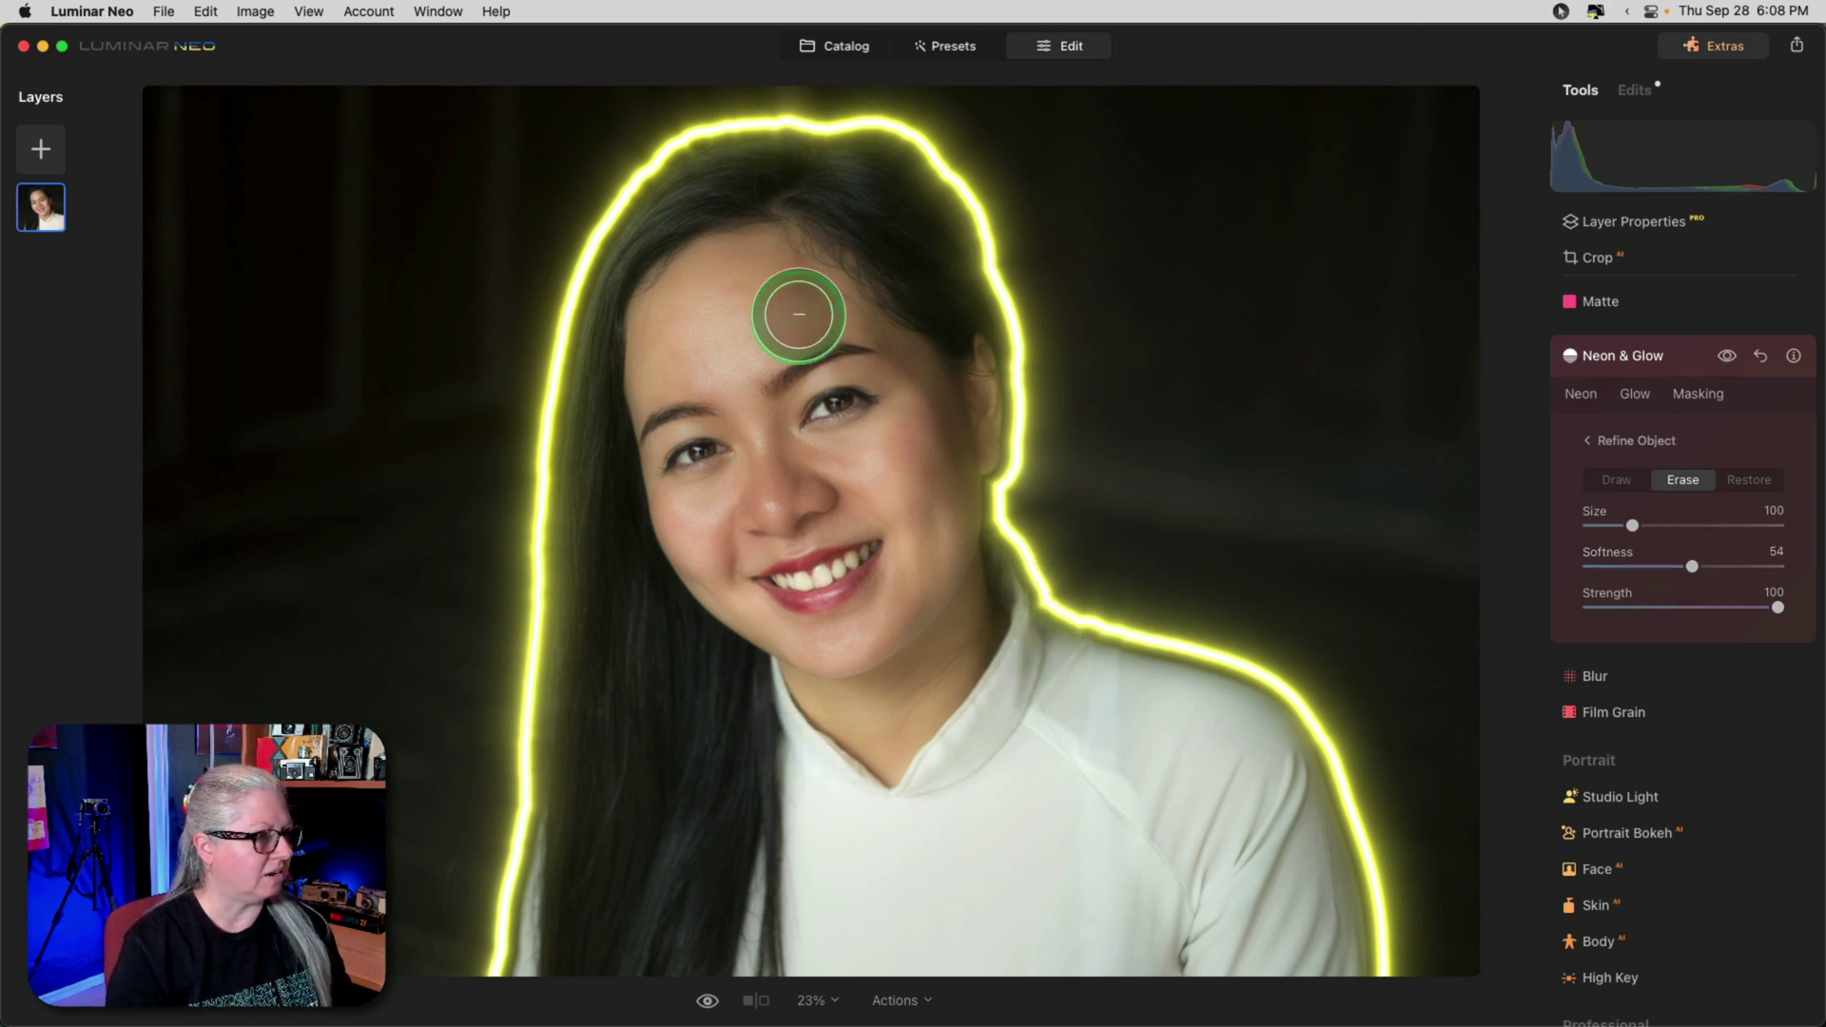
{"action": "mouse_move", "coordinate": [941, 127]}
{"action": "left_mouse_down"}
{"action": "mouse_move", "coordinate": [961, 142]}
{"action": "mouse_move", "coordinate": [847, 87]}
{"action": "left_mouse_up"}
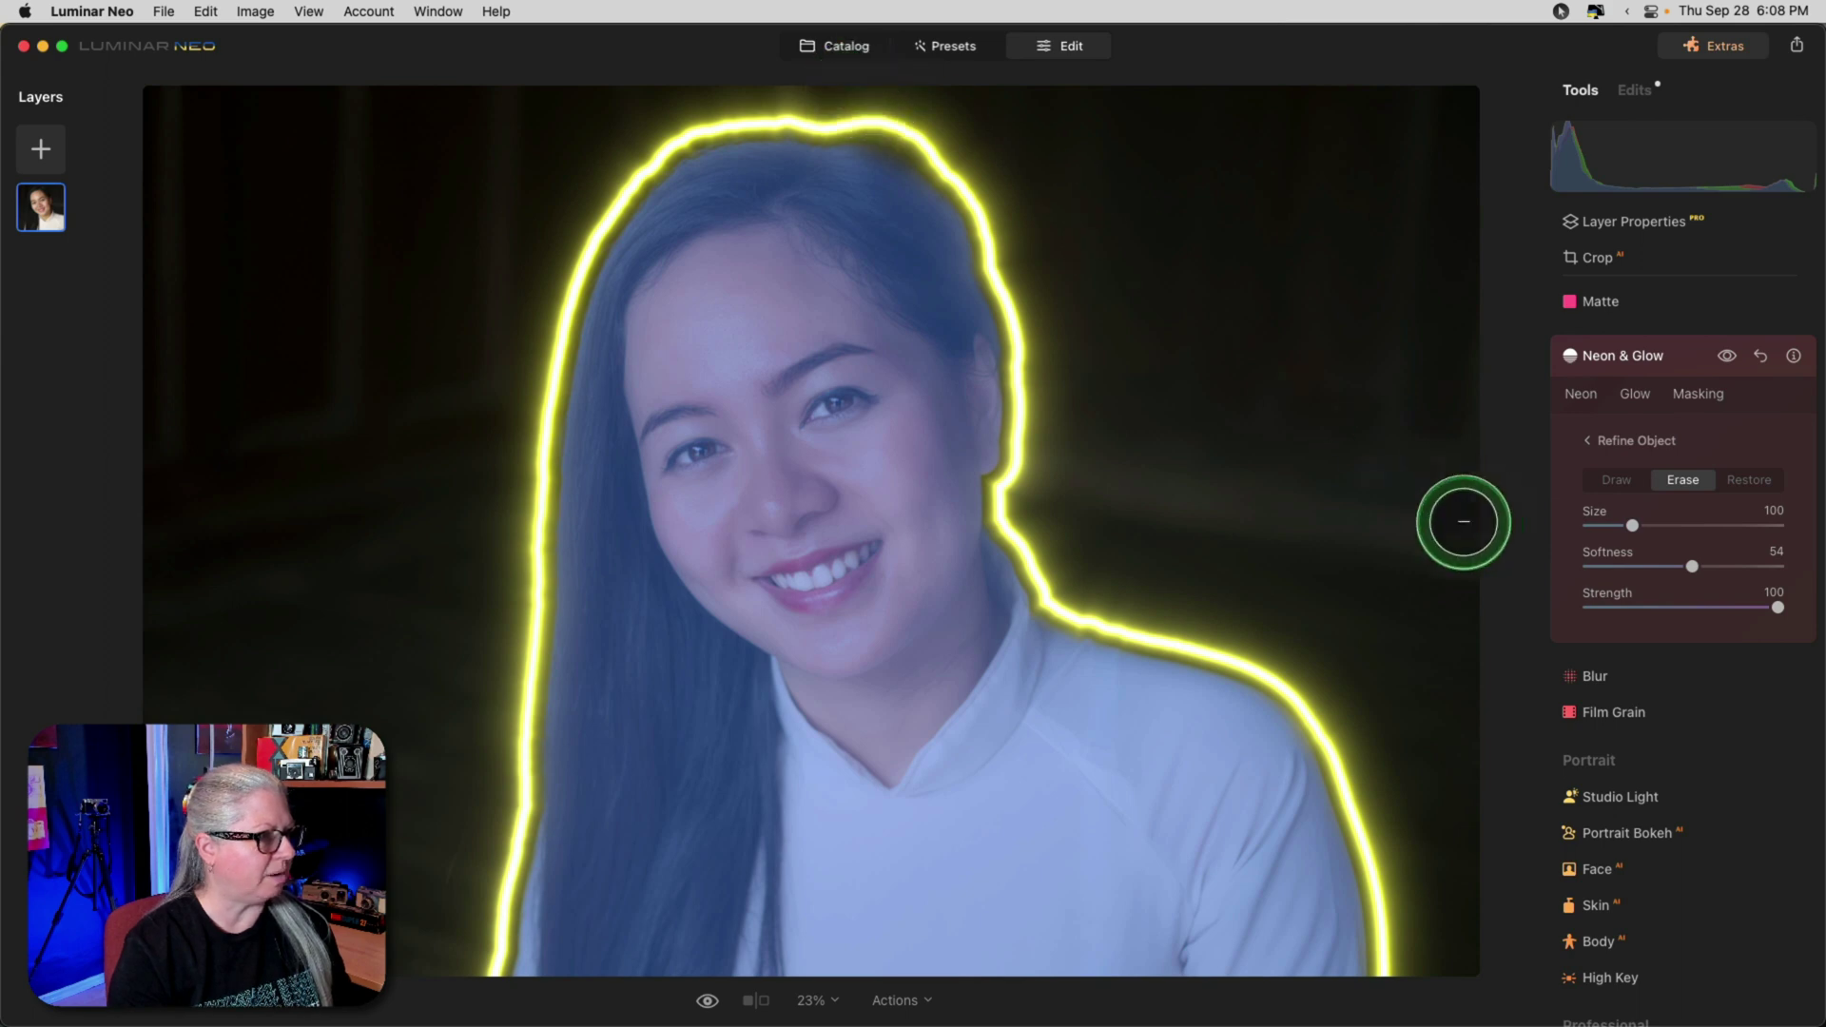
{"action": "left_click", "coordinate": [1614, 479]}
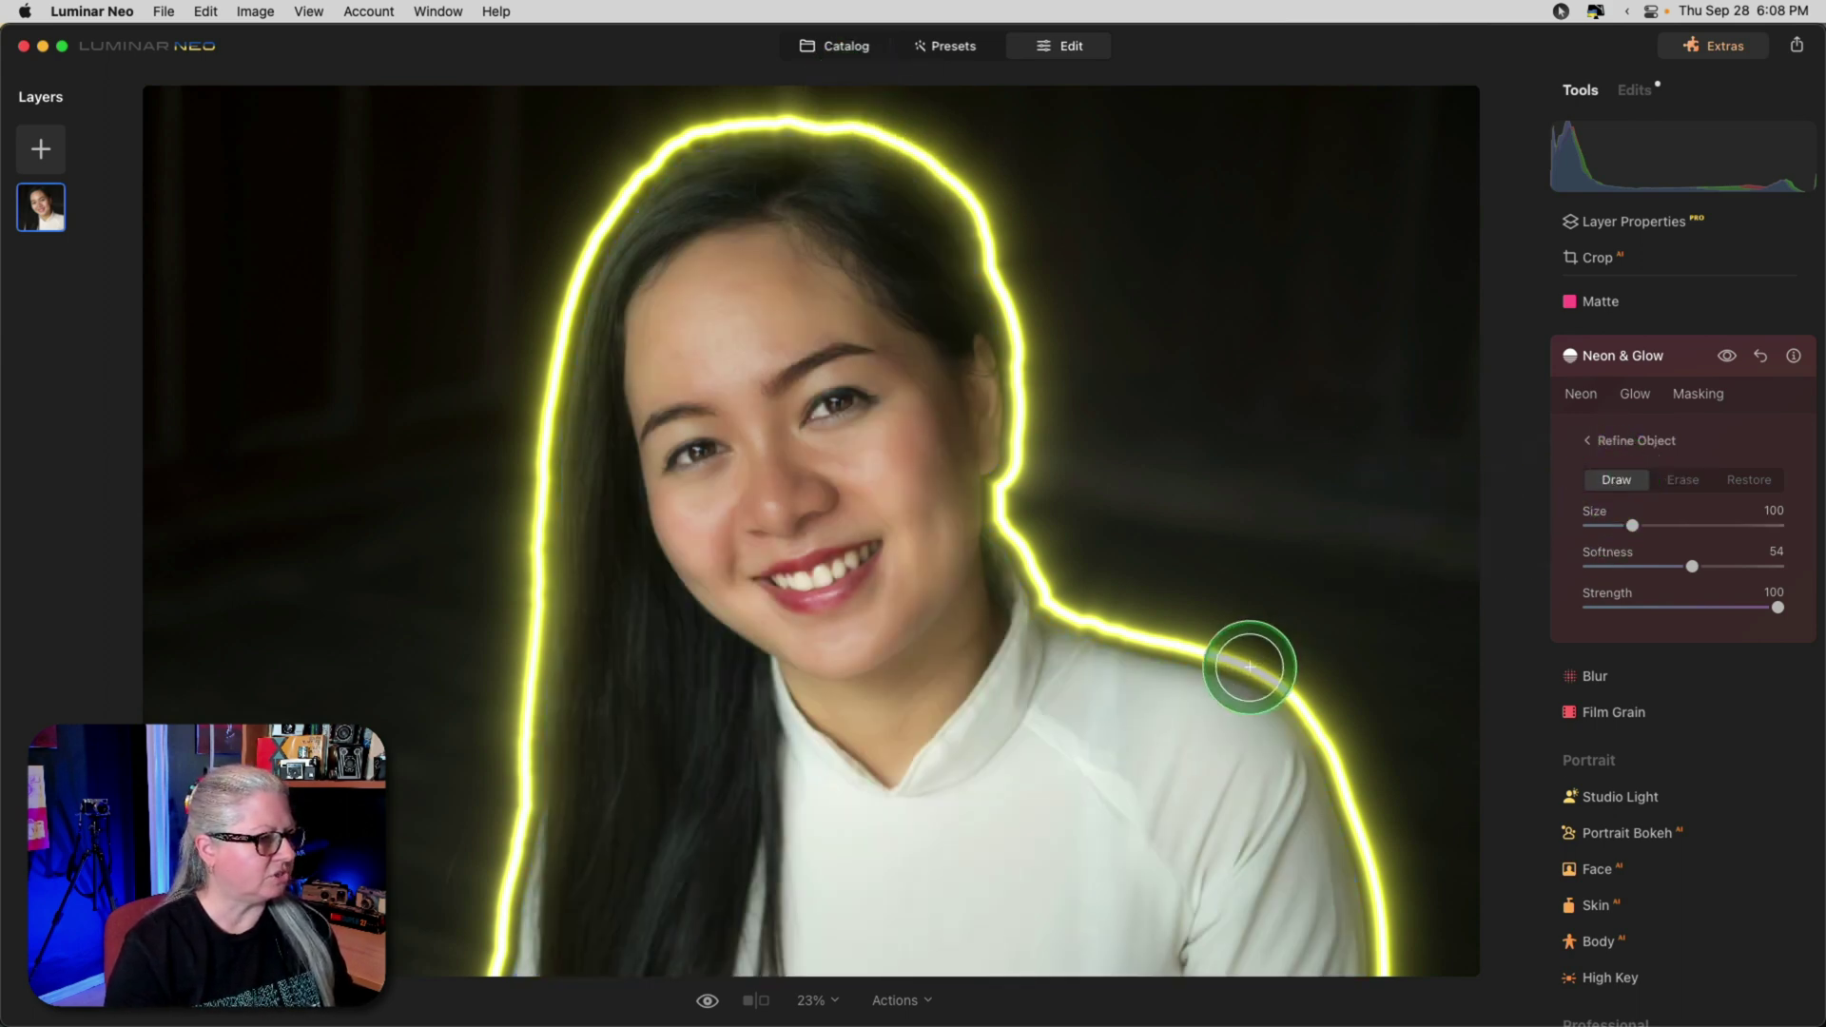
{"action": "left_click_drag", "start_coordinate": [1202, 721], "coordinate": [1366, 387]}
{"action": "left_click", "coordinate": [1729, 678]}
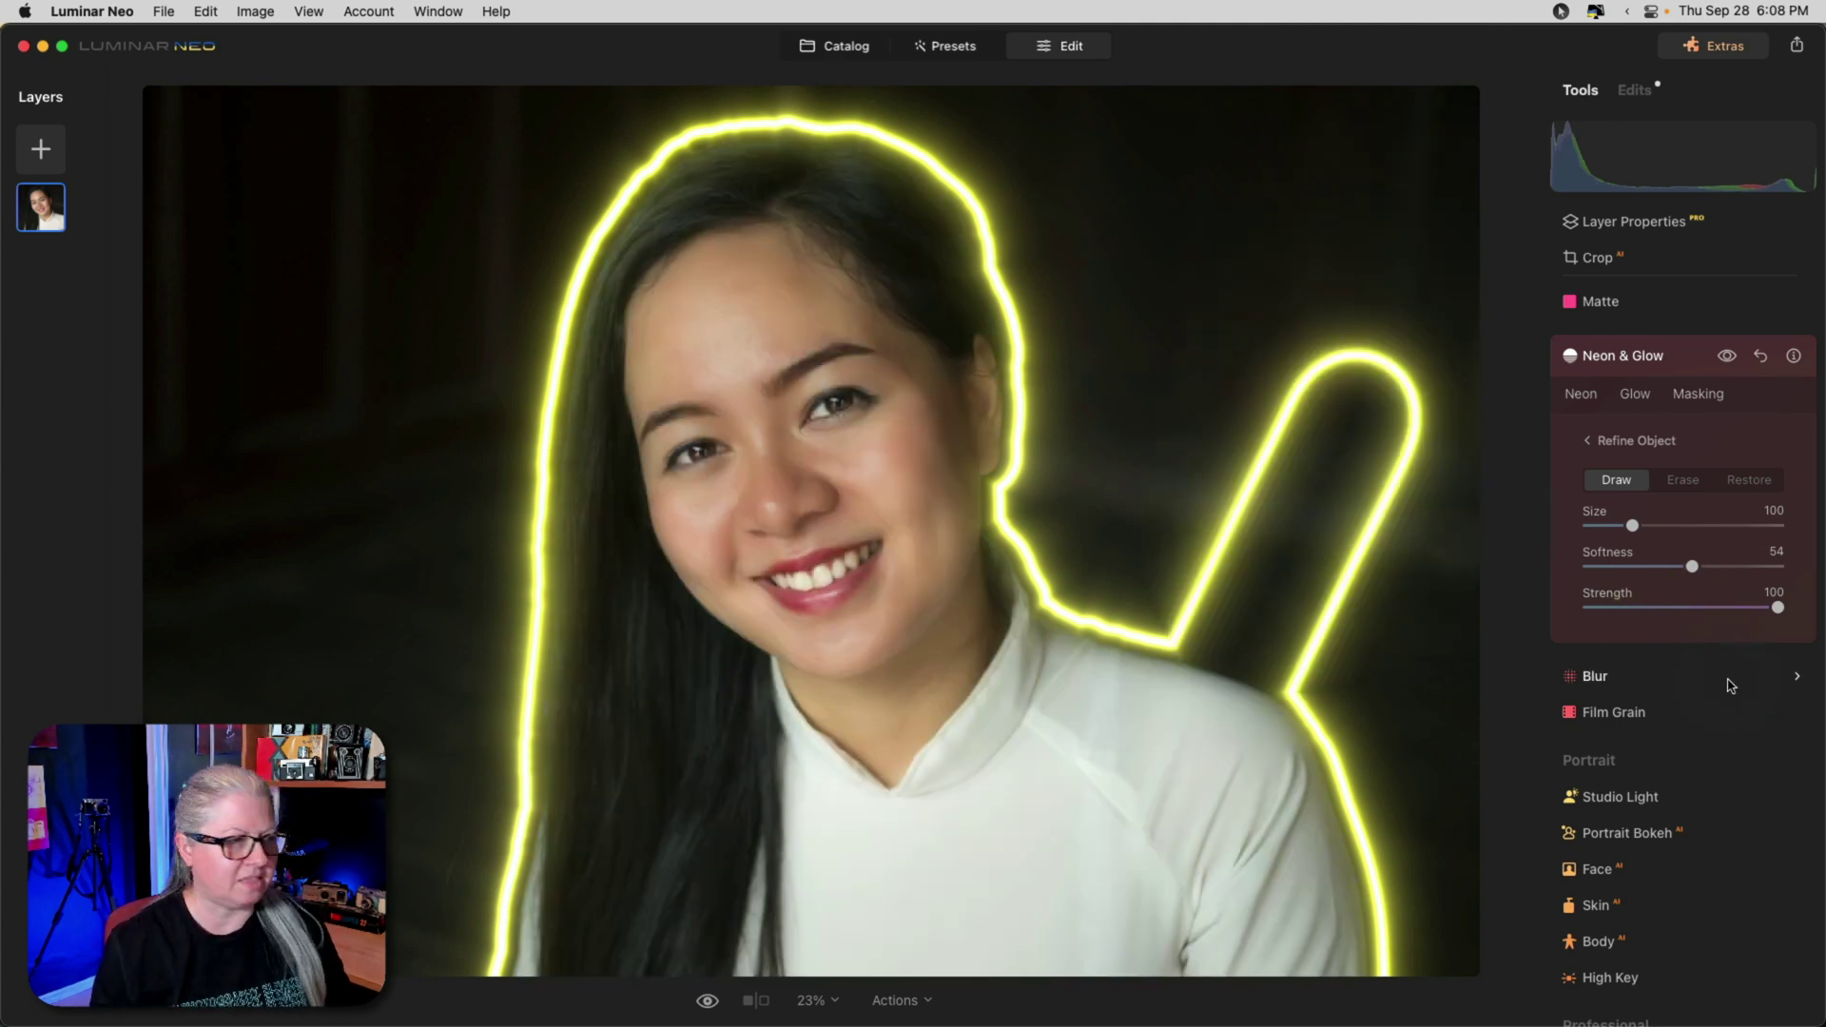
{"action": "left_click_drag", "start_coordinate": [1630, 489], "coordinate": [1532, 482]}
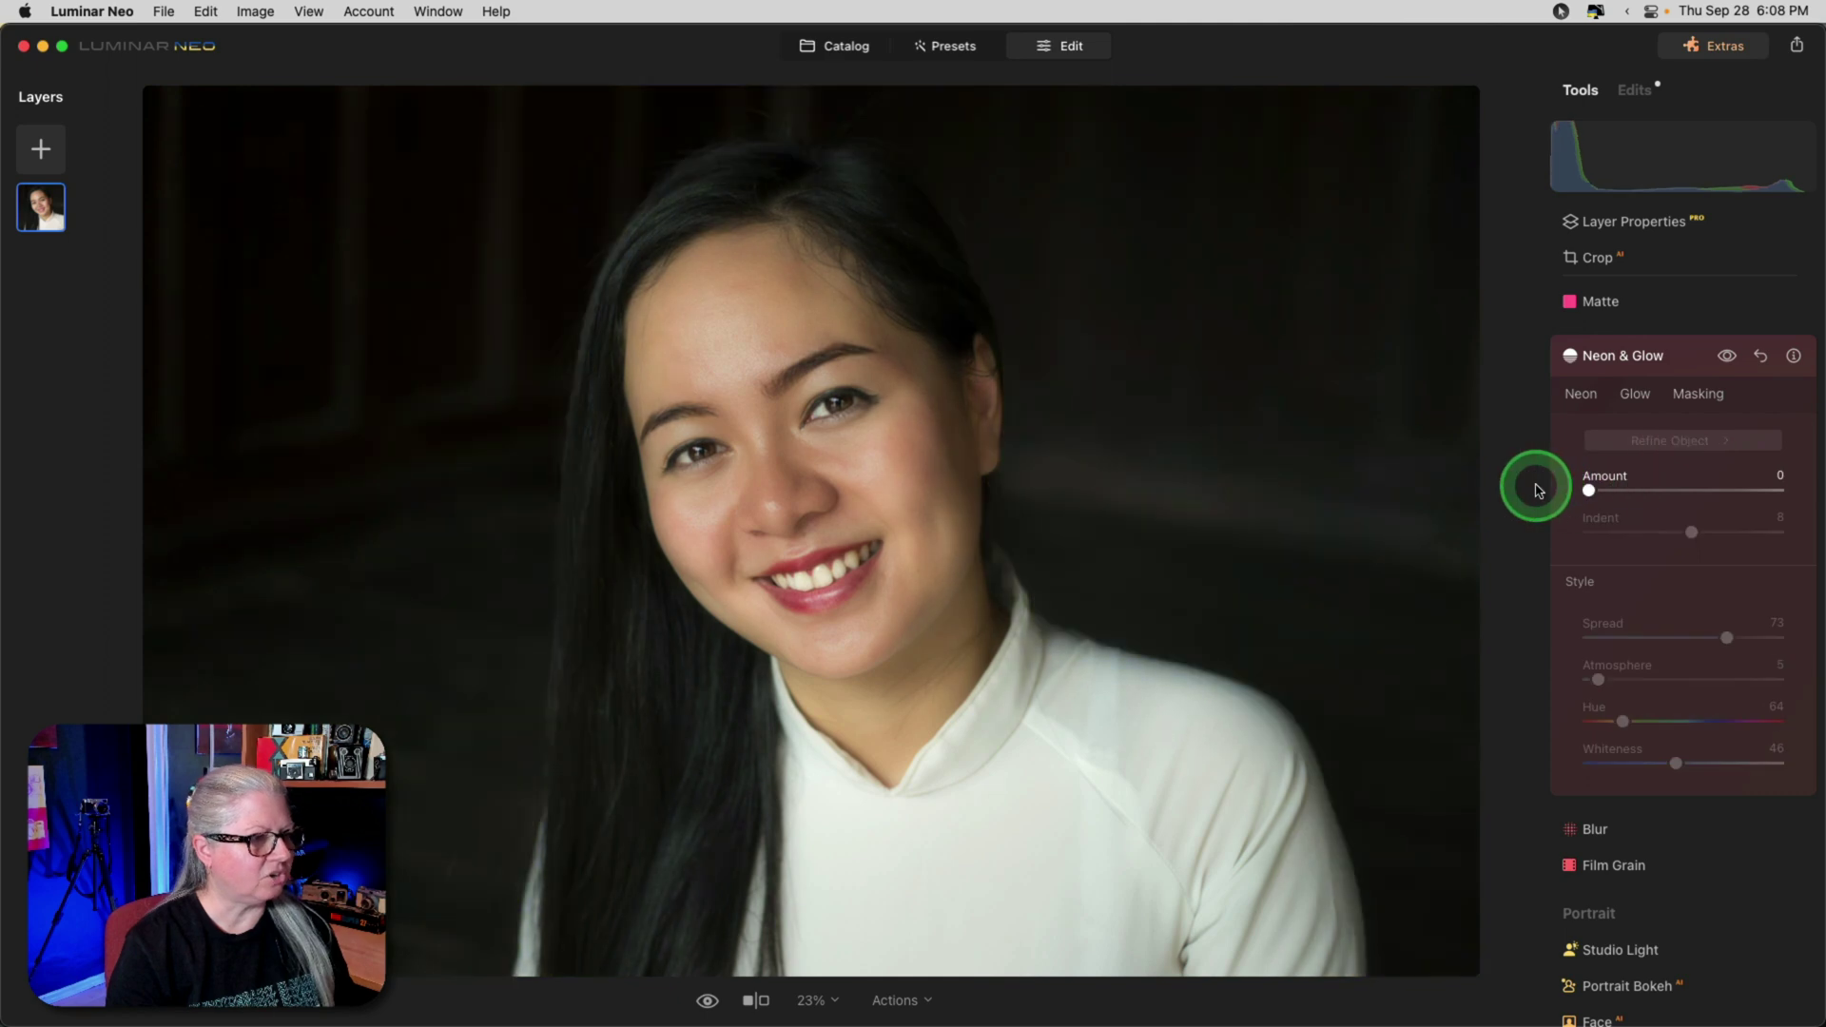
Step: Set the Glow tab to Outer mode after trying Inner
{"action": "left_click", "coordinate": [1636, 395]}
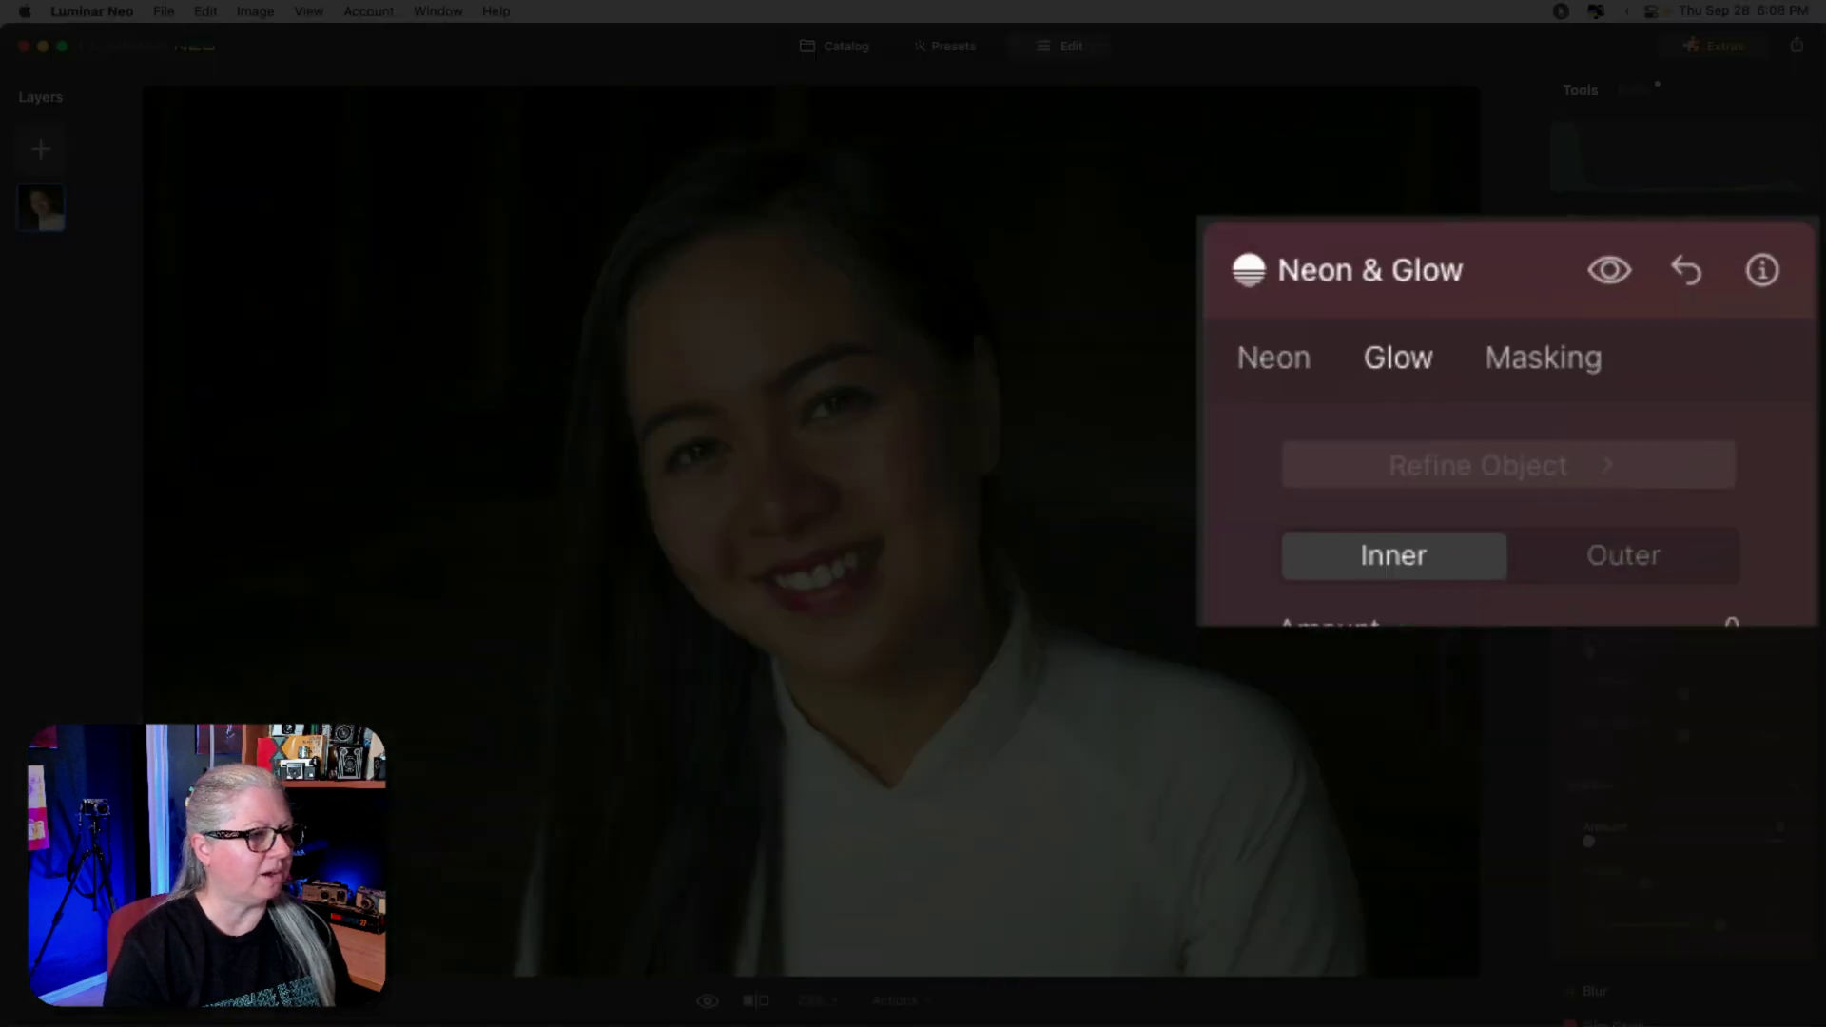
{"action": "left_click", "coordinate": [1632, 477]}
{"action": "left_click", "coordinate": [1726, 478]}
{"action": "left_click", "coordinate": [1628, 477]}
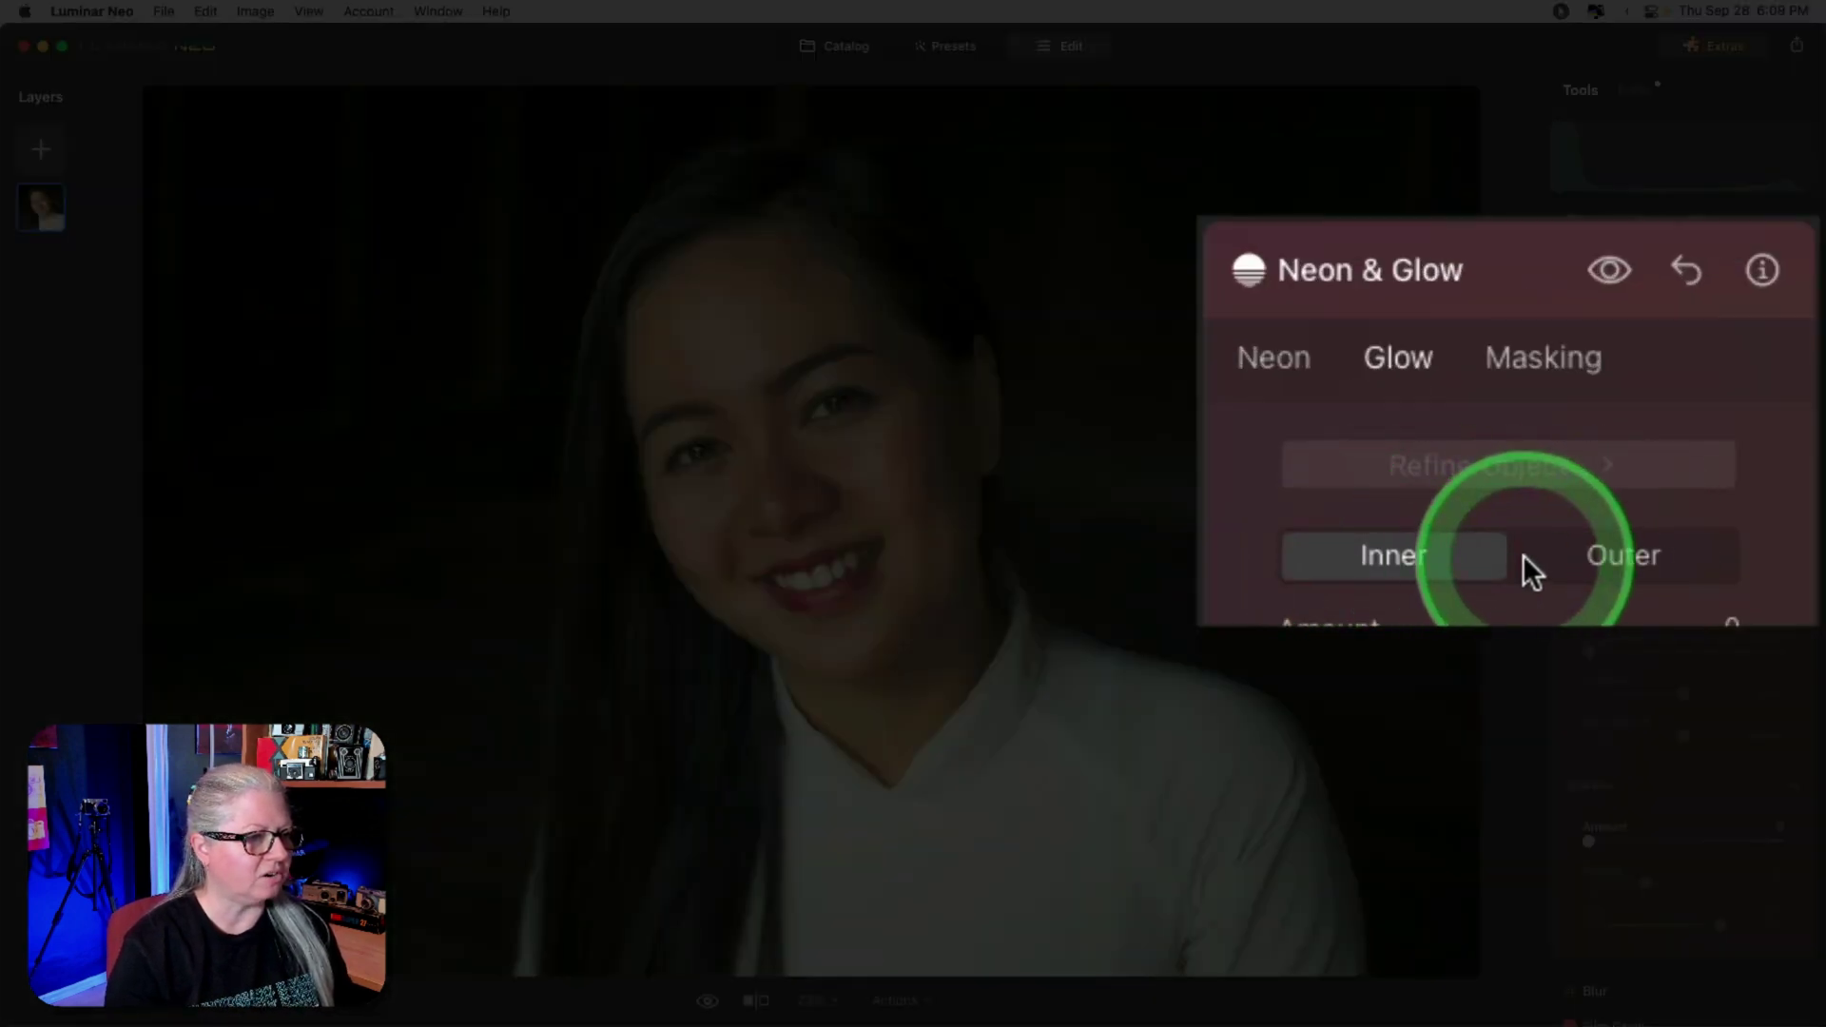
{"action": "left_click", "coordinate": [1632, 561]}
Step: Set the outer glow to Amount 40, Size 33, Hue 109 and Whiteness 100
{"action": "left_click_drag", "start_coordinate": [1617, 522], "coordinate": [1669, 529]}
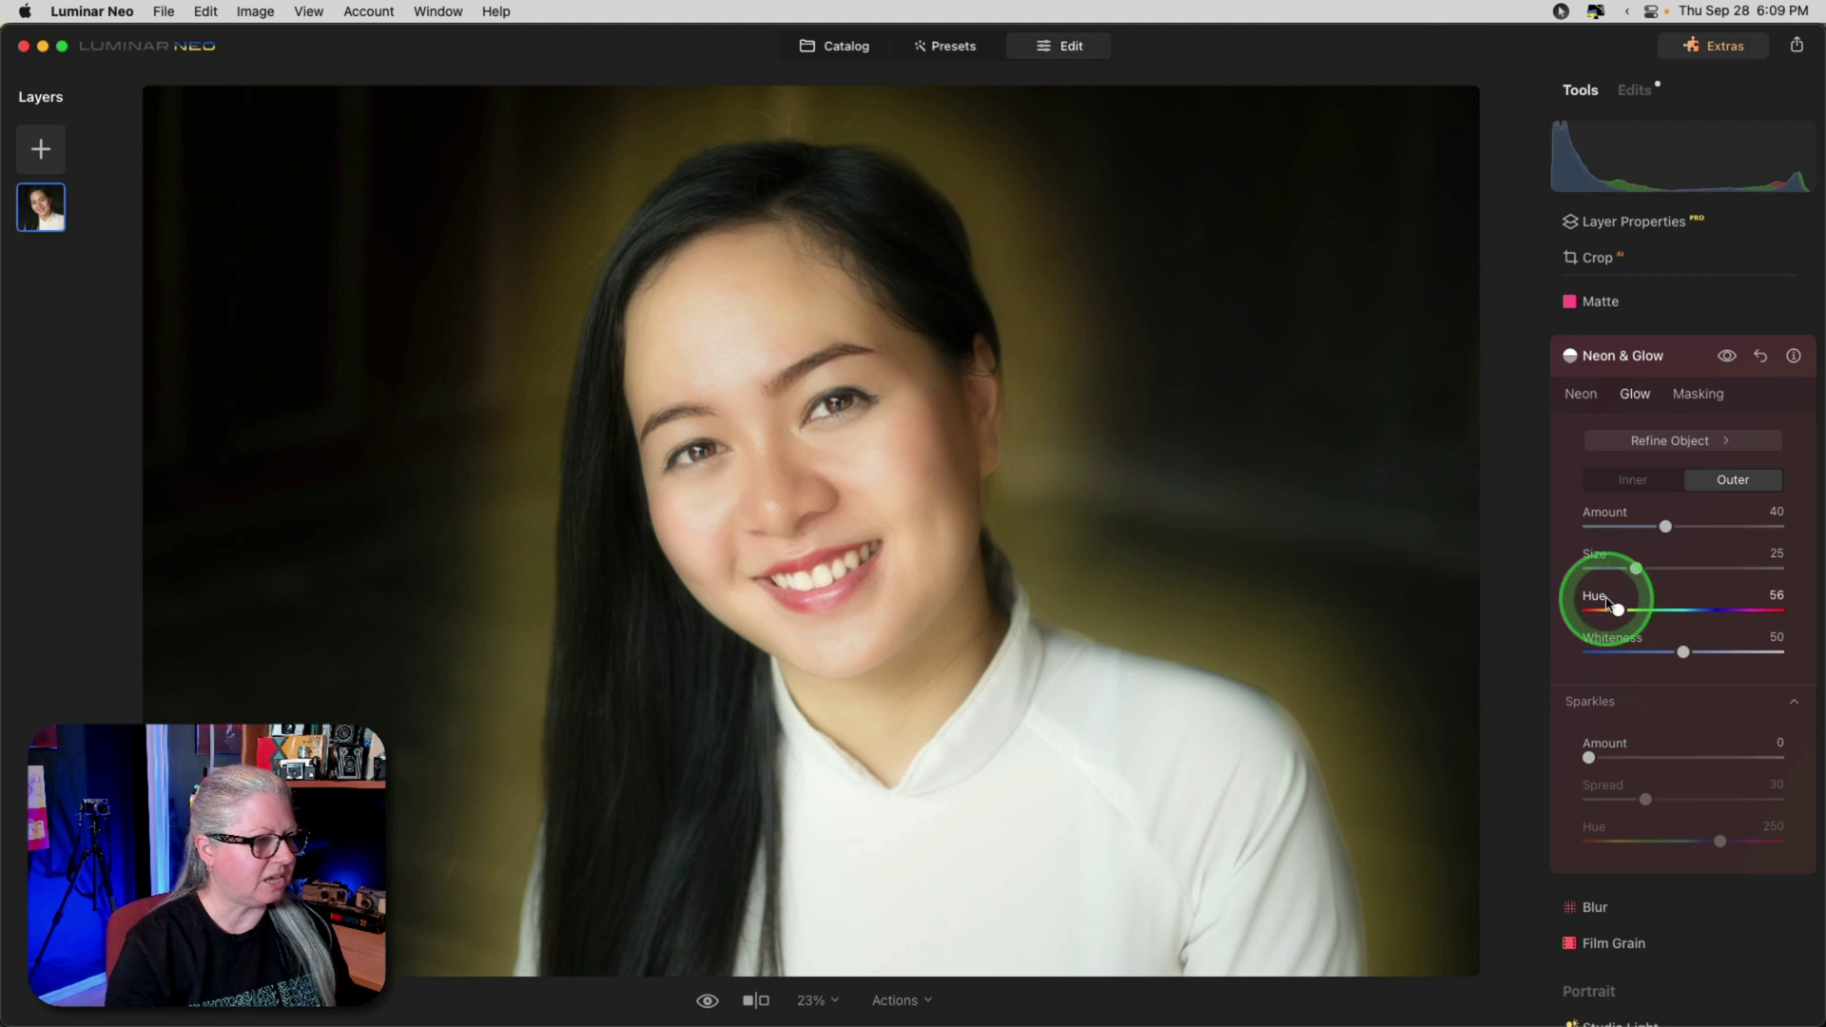
{"action": "left_click_drag", "start_coordinate": [1618, 610], "coordinate": [1629, 651]}
{"action": "mouse_move", "coordinate": [1635, 568]}
{"action": "left_mouse_down"}
{"action": "mouse_move", "coordinate": [1680, 567]}
{"action": "mouse_move", "coordinate": [1635, 572]}
{"action": "mouse_move", "coordinate": [1651, 568]}
{"action": "left_mouse_up"}
{"action": "left_click", "coordinate": [1630, 652]}
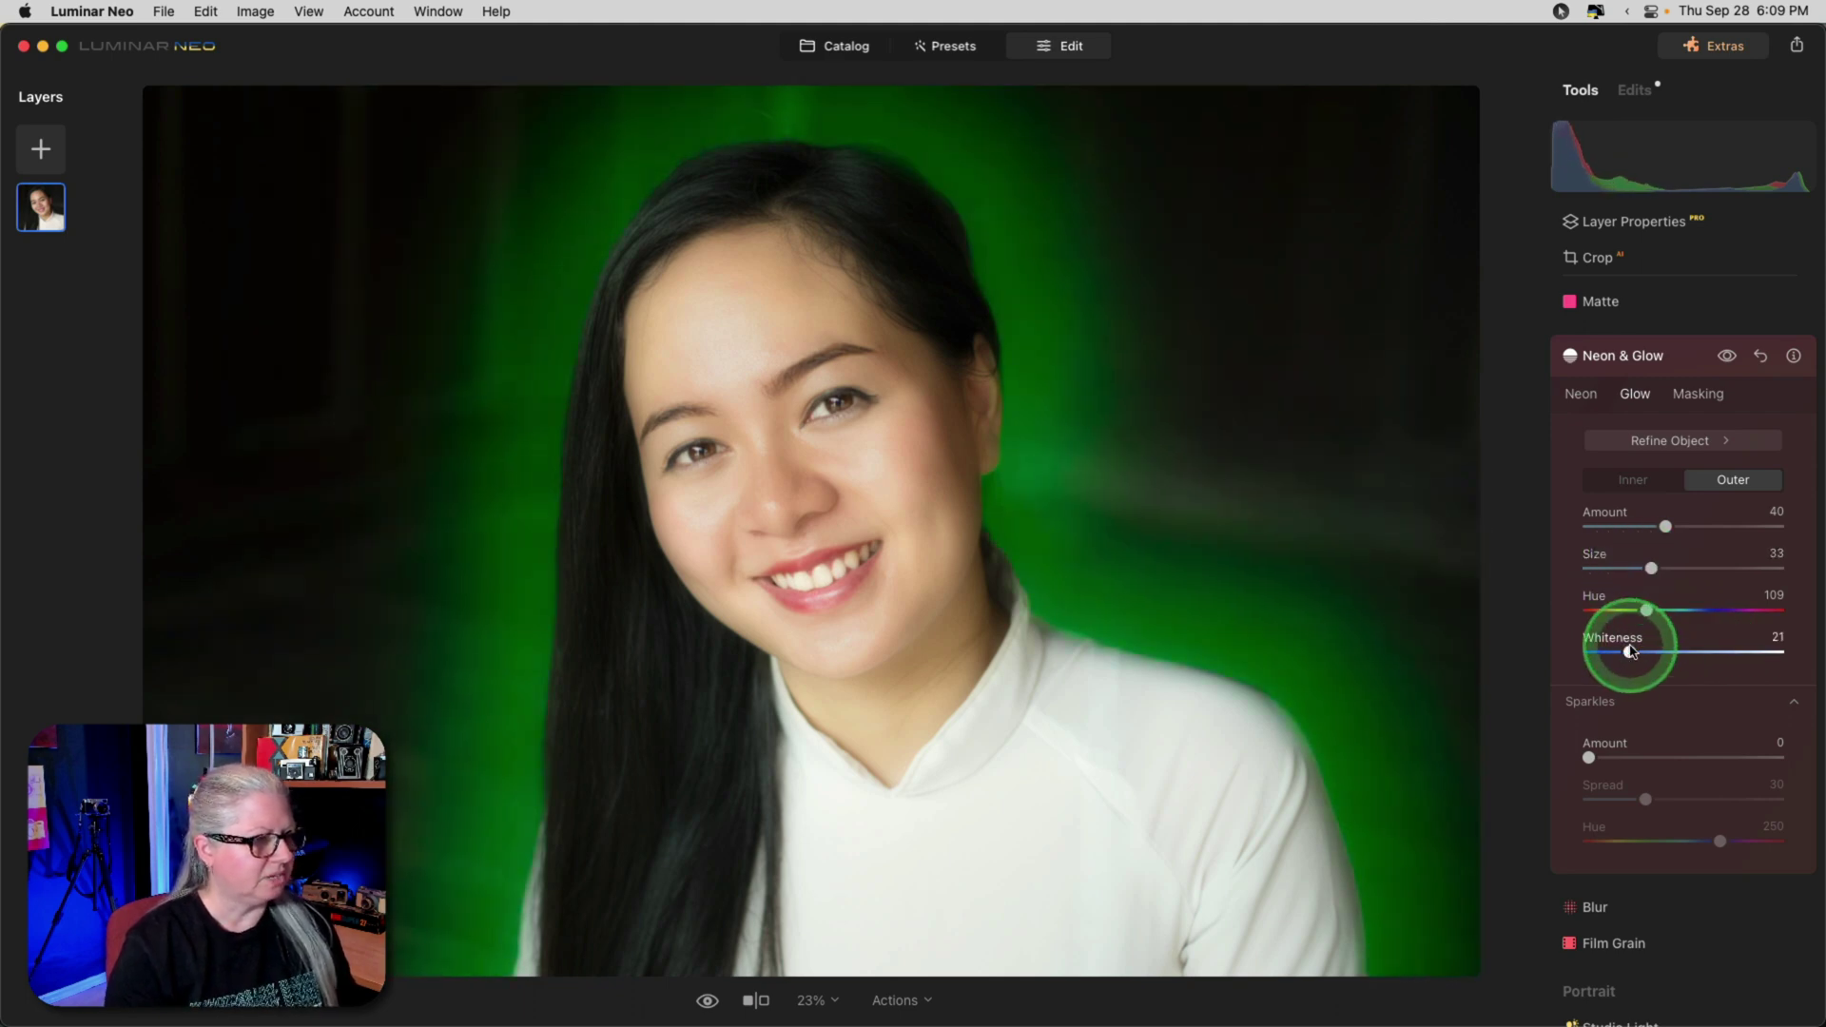
{"action": "left_click_drag", "start_coordinate": [1630, 653], "coordinate": [1797, 647]}
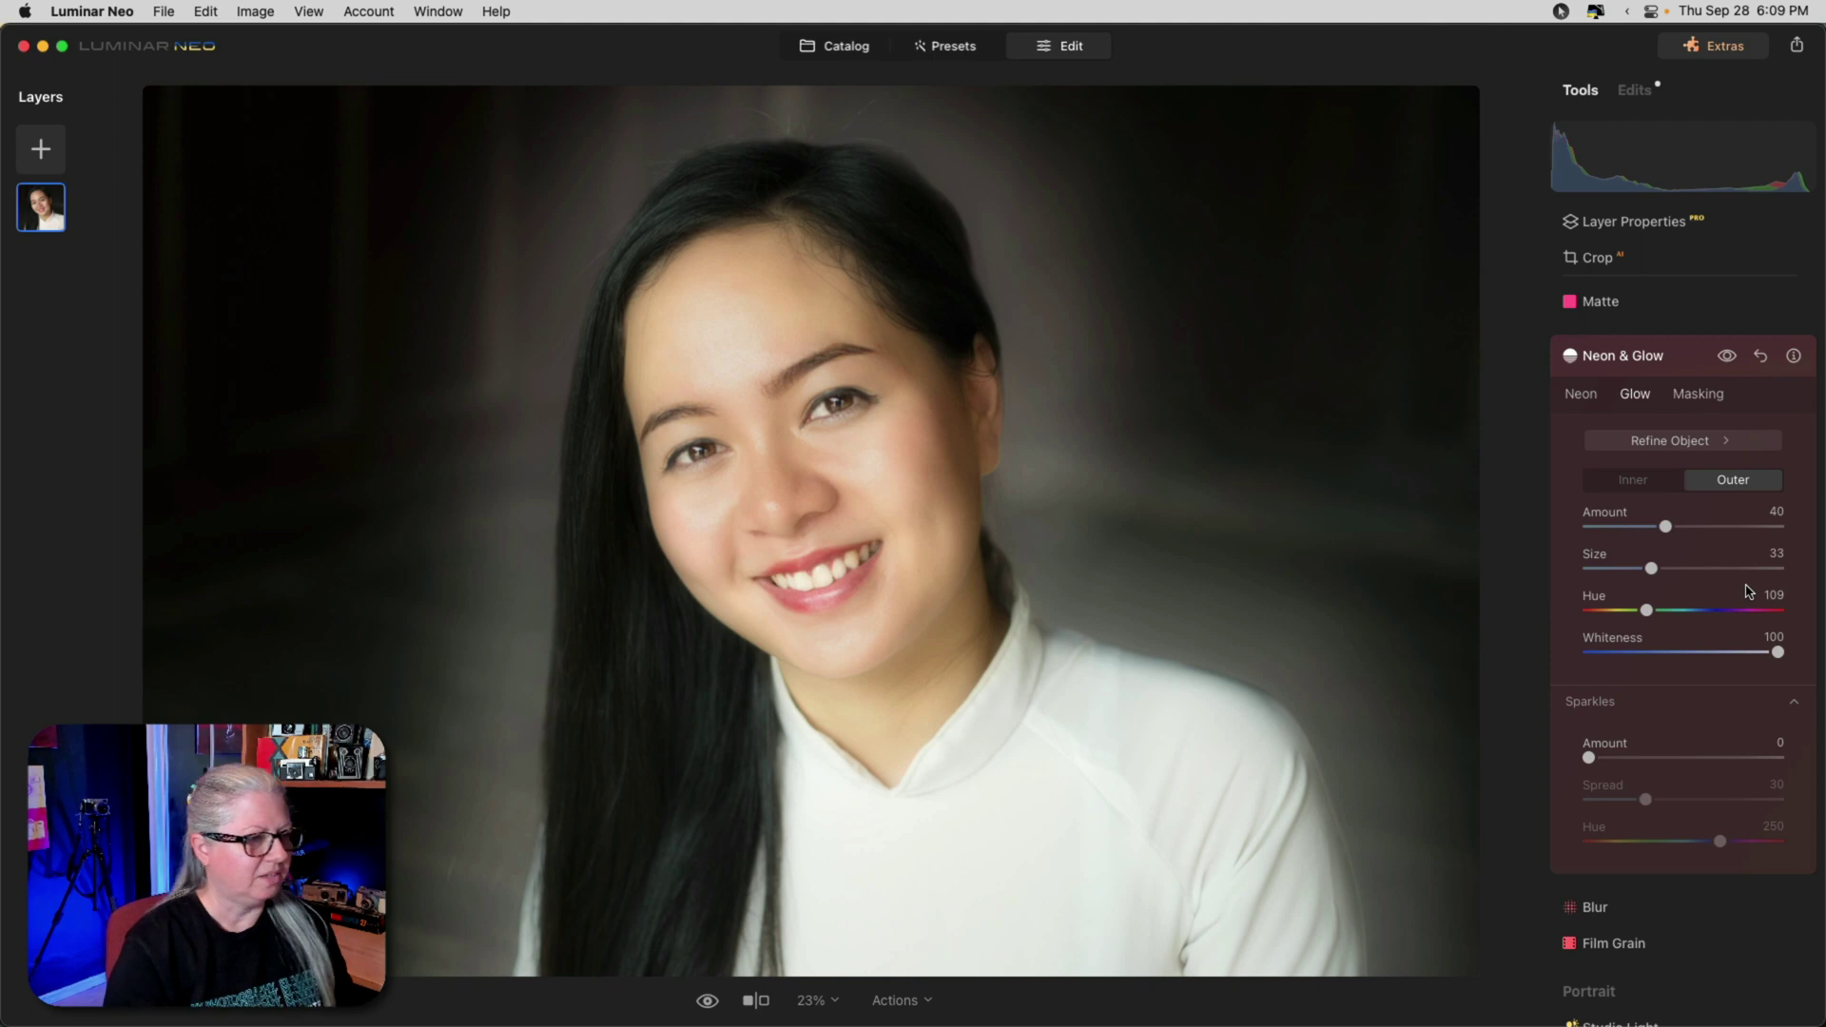
Step: Lower the outer glow Amount to 15, comparing the photo with and without glow
{"action": "left_click", "coordinate": [1731, 358]}
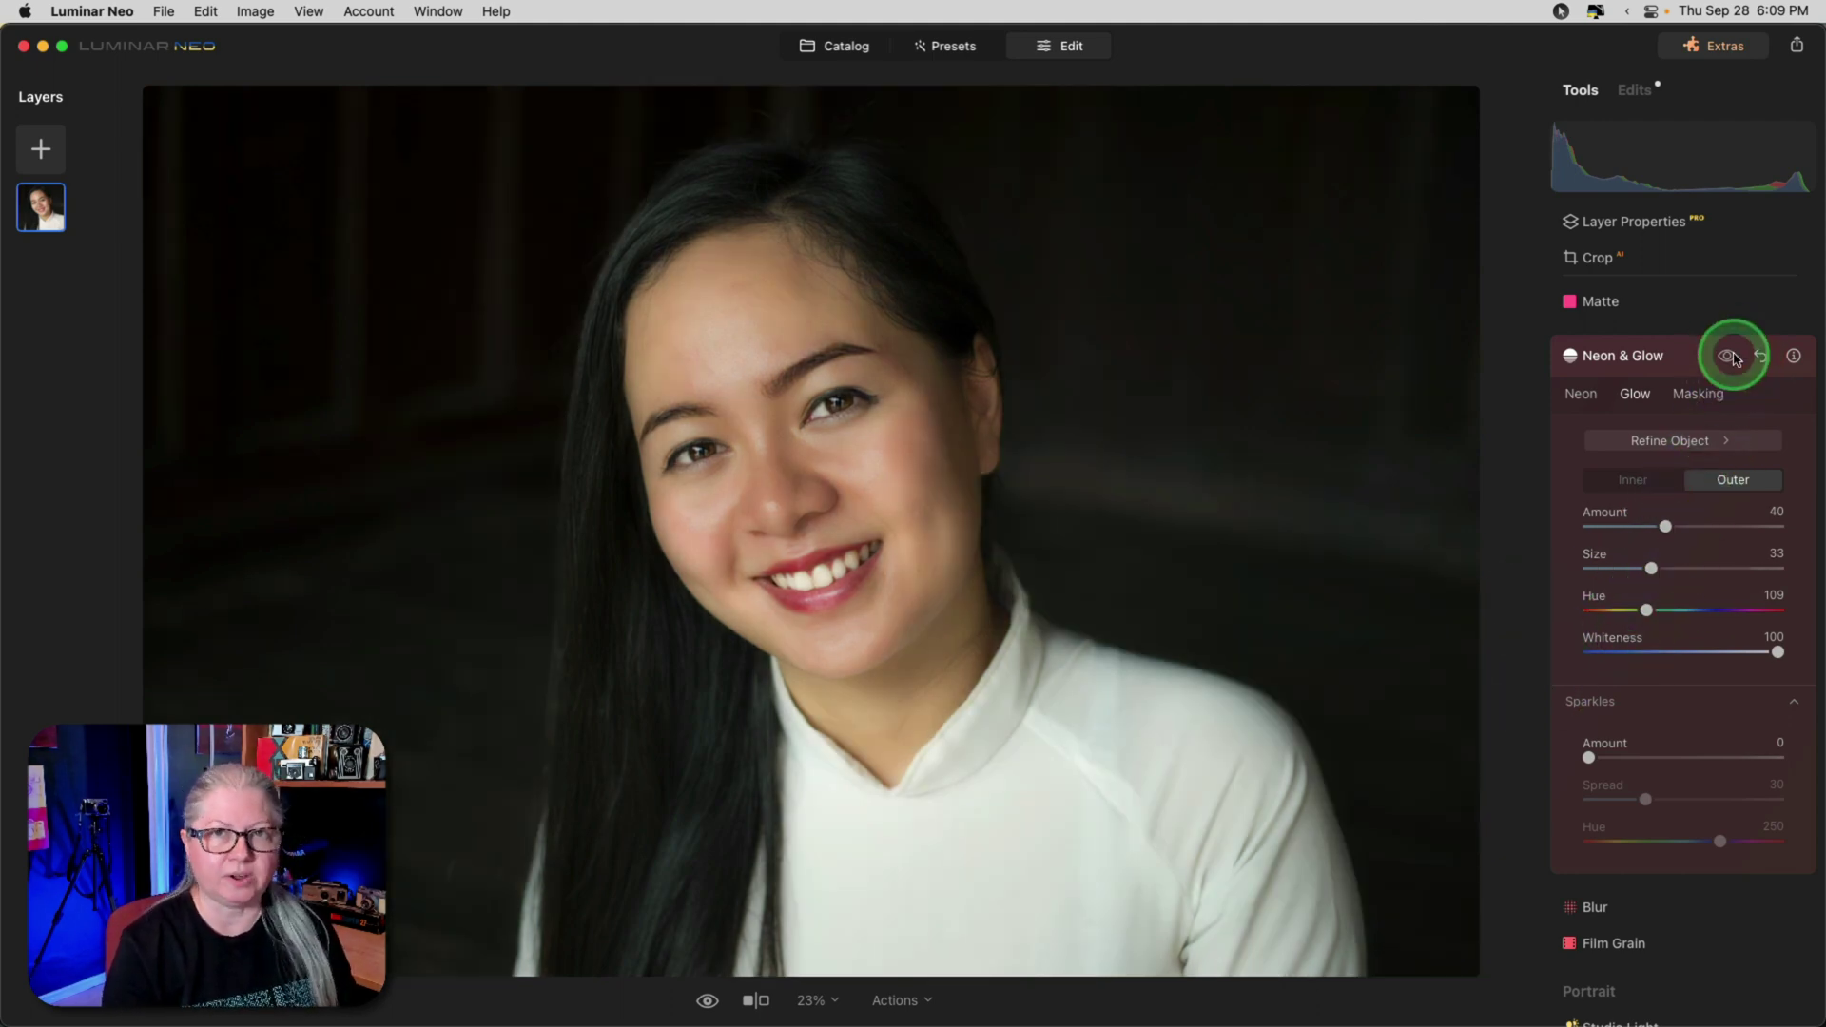
{"action": "left_click", "coordinate": [1731, 357]}
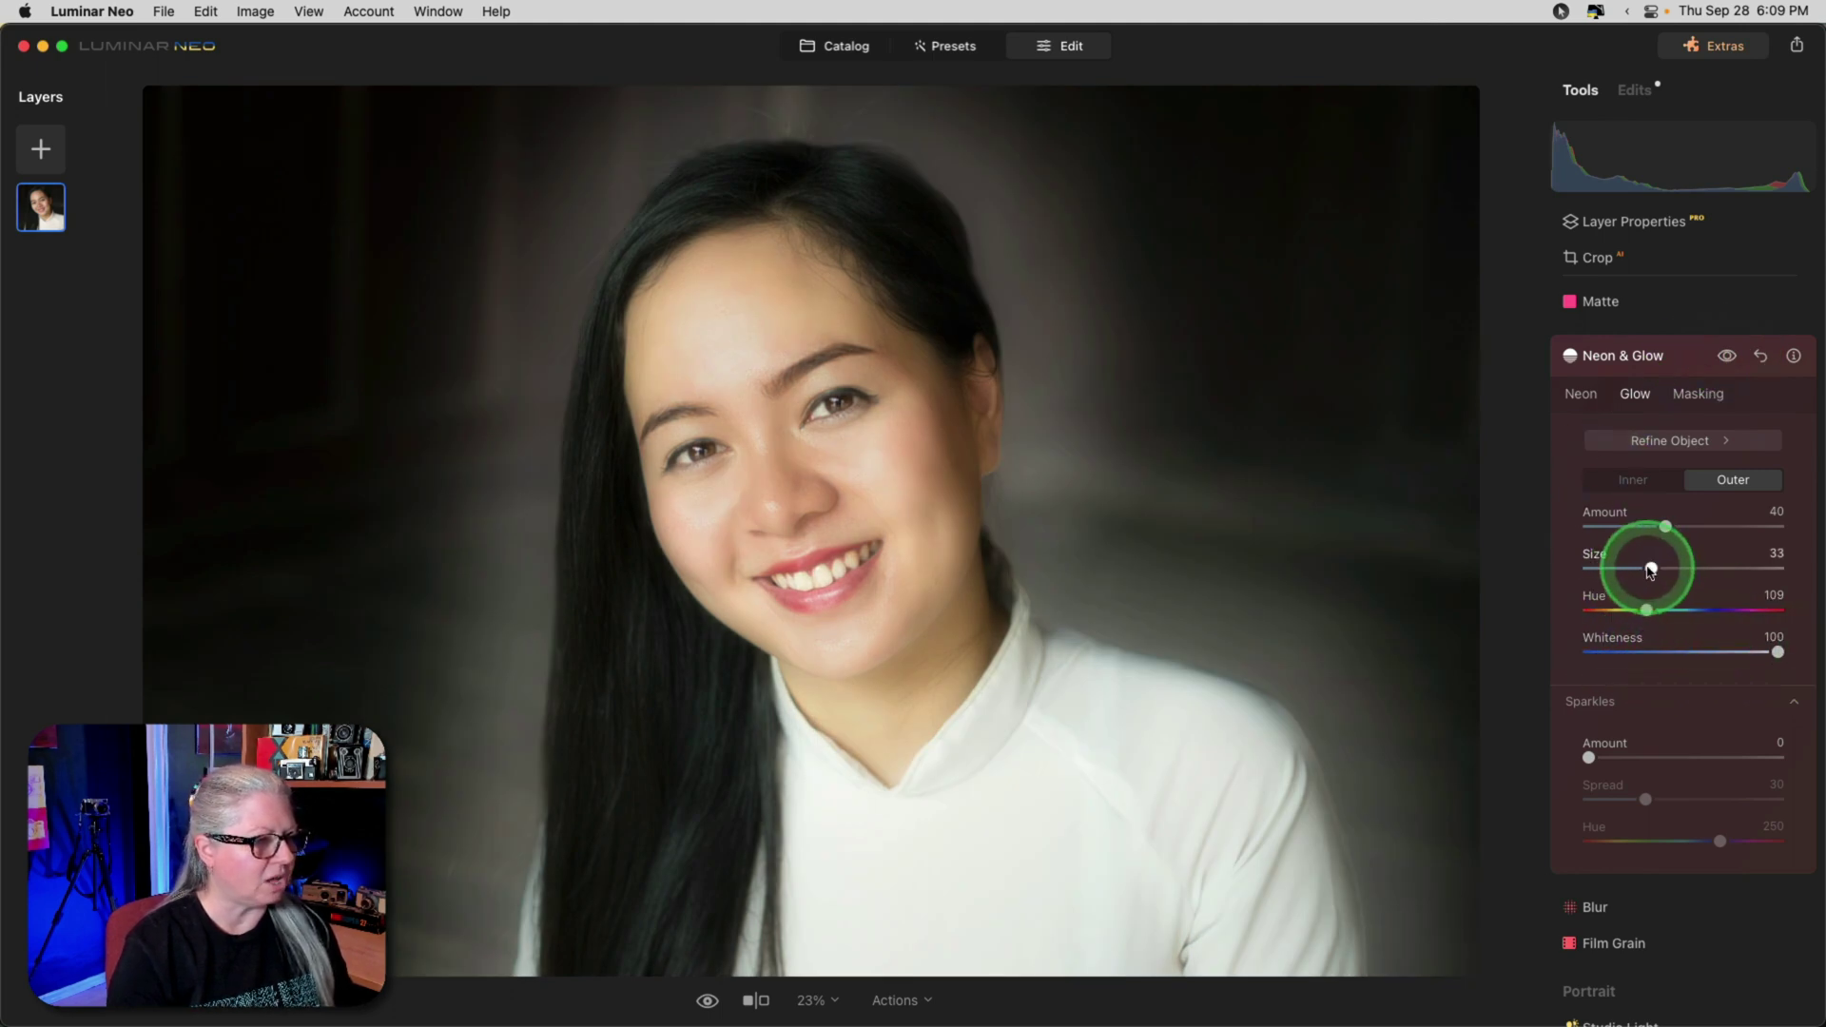
{"action": "mouse_move", "coordinate": [1651, 569]}
{"action": "left_mouse_down"}
{"action": "mouse_move", "coordinate": [1618, 567]}
{"action": "mouse_move", "coordinate": [1624, 525]}
{"action": "mouse_move", "coordinate": [1597, 528]}
{"action": "mouse_move", "coordinate": [1651, 568]}
{"action": "left_mouse_up"}
{"action": "left_click_drag", "start_coordinate": [1617, 526], "coordinate": [1604, 528]}
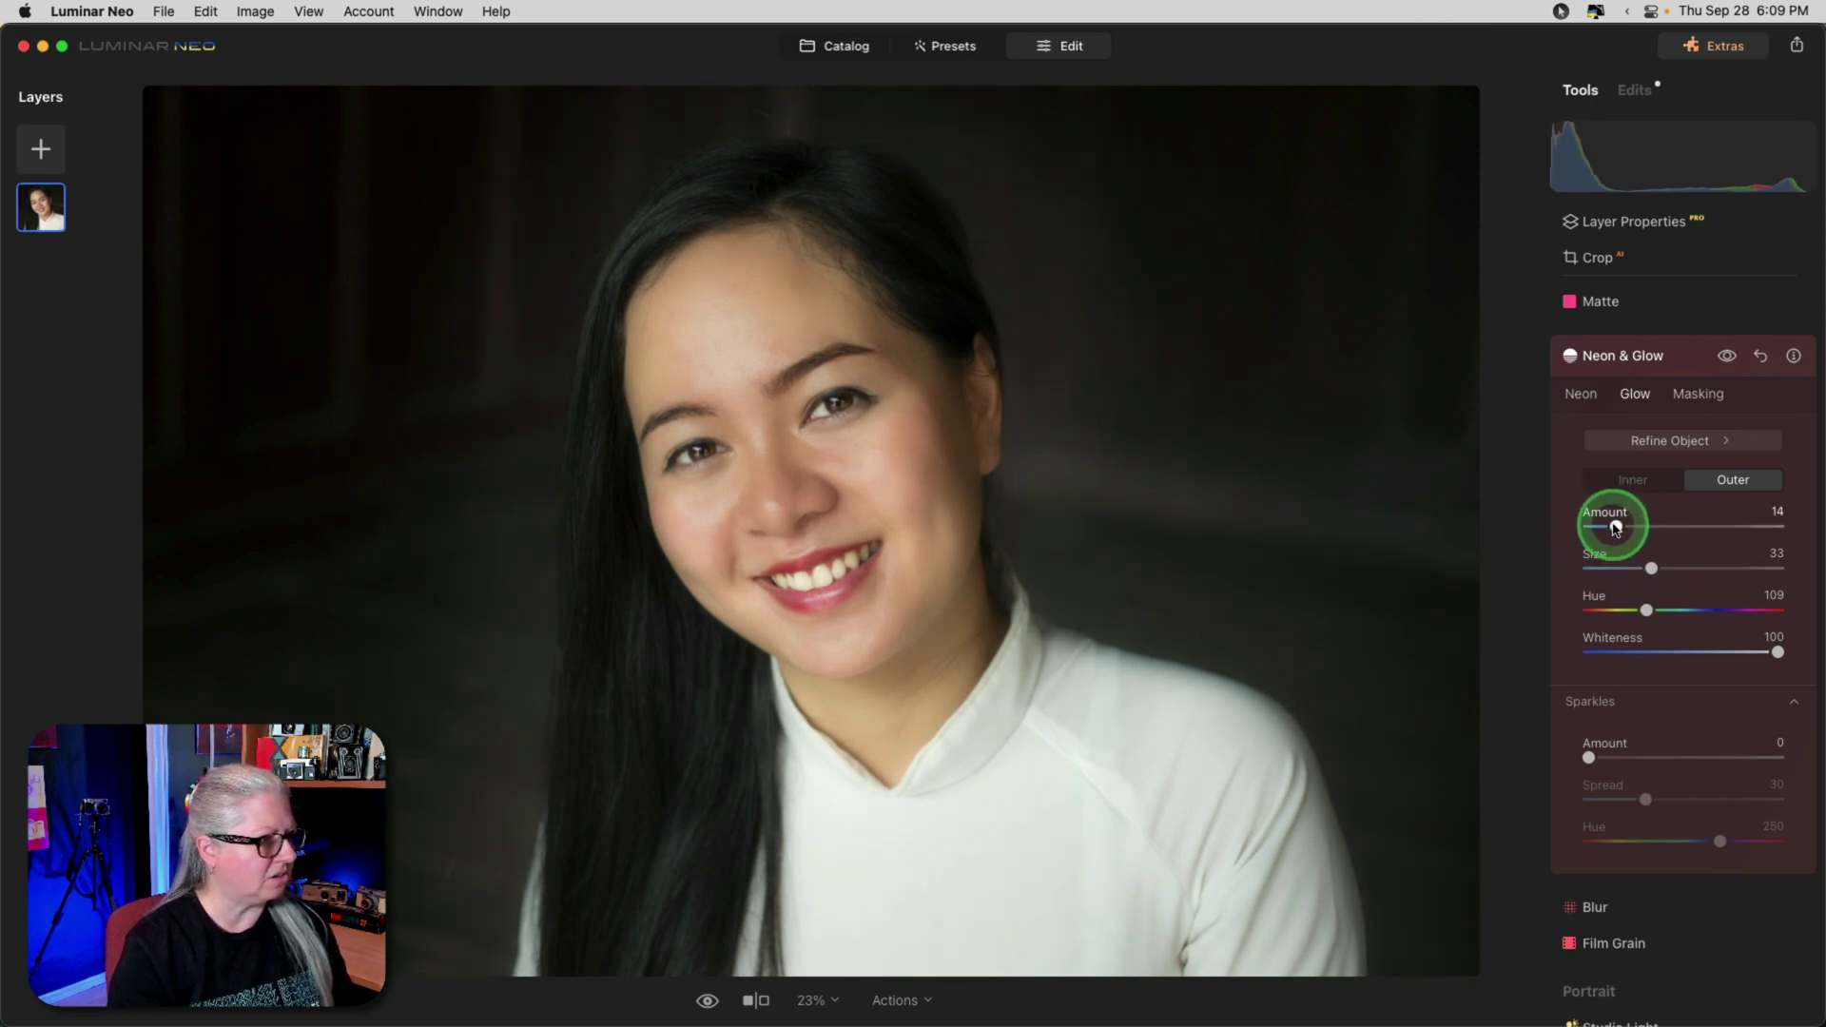
{"action": "left_click", "coordinate": [1726, 358]}
{"action": "left_click", "coordinate": [1726, 359]}
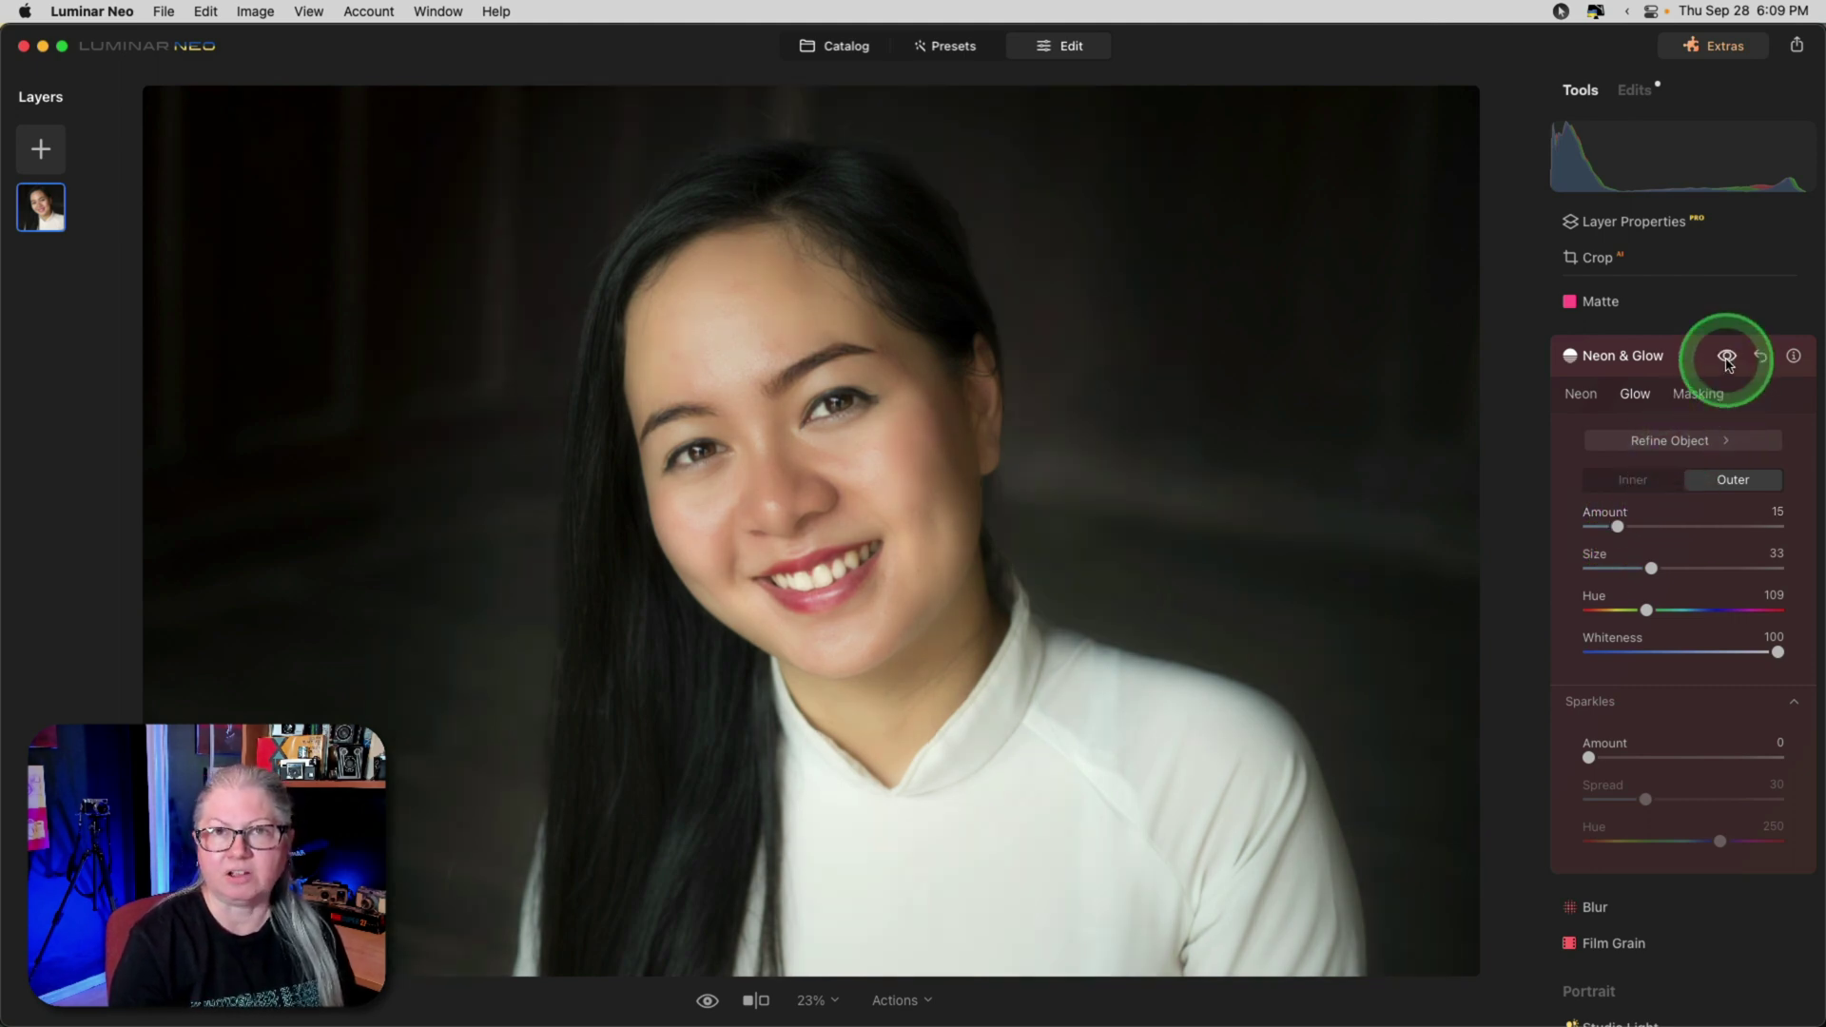
{"action": "left_click", "coordinate": [1726, 358]}
{"action": "left_click", "coordinate": [1726, 359]}
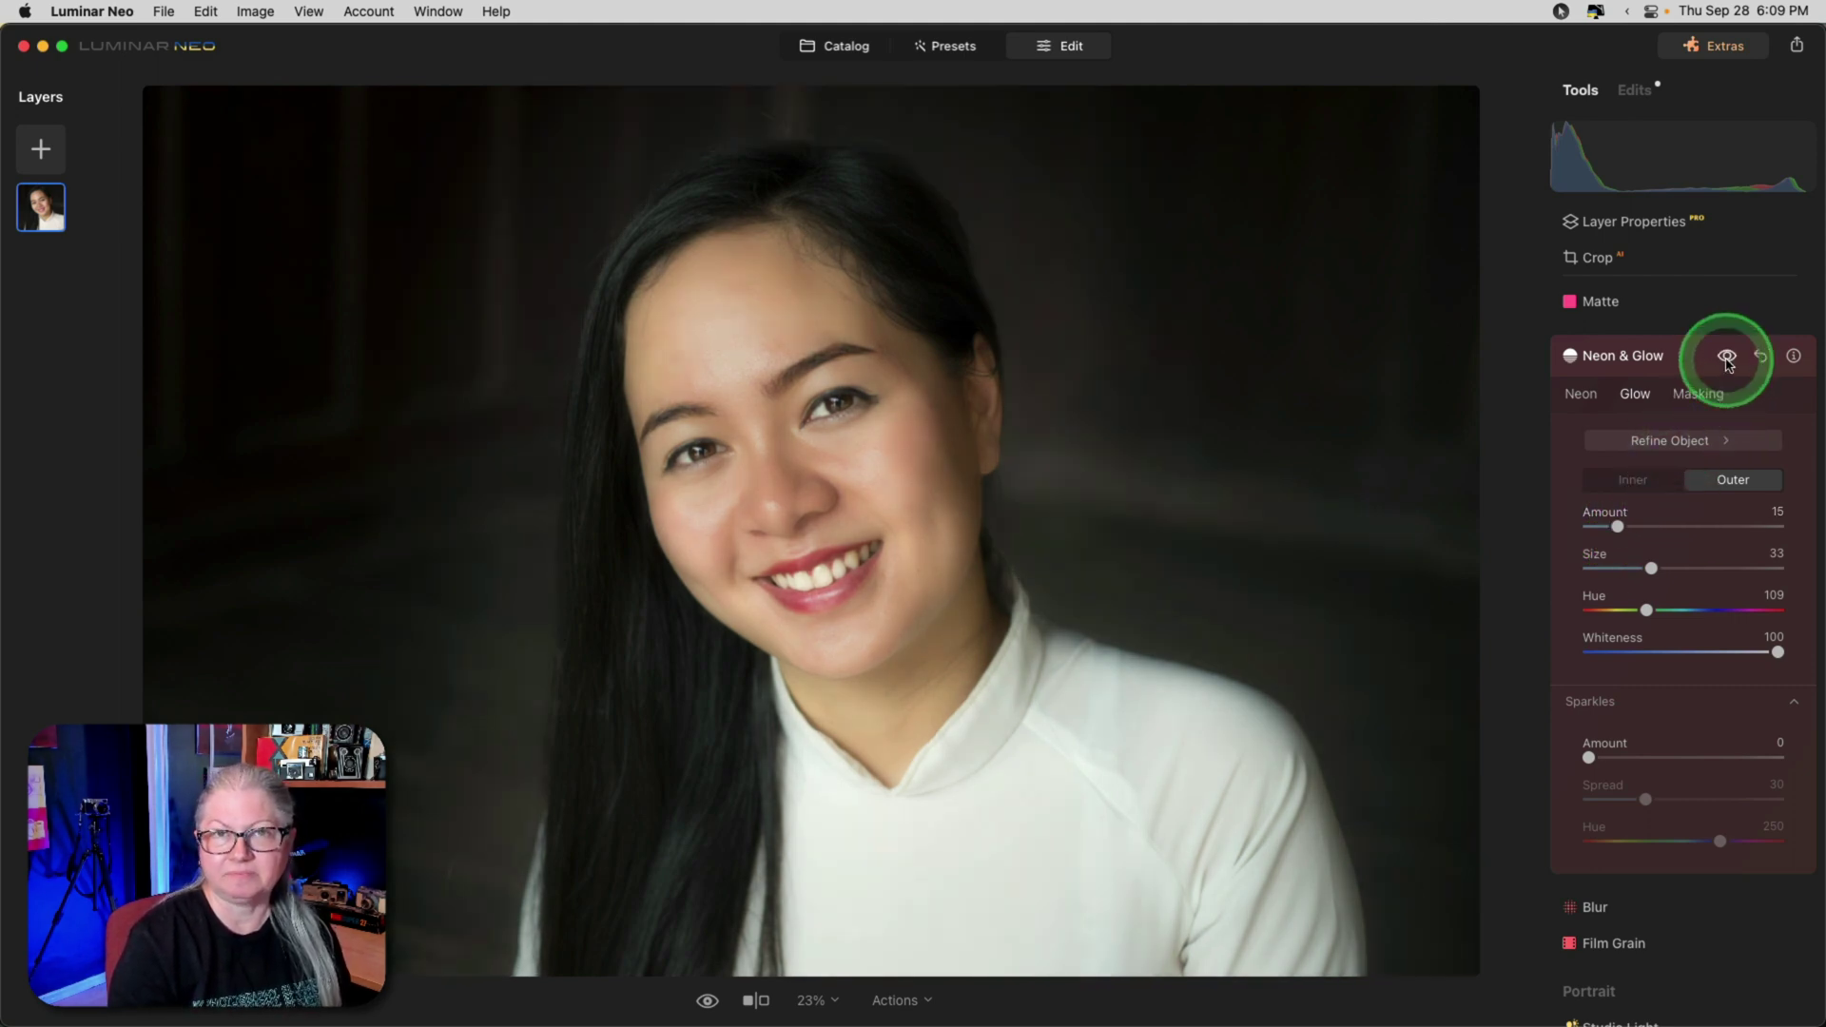
Step: Warm the outer glow to Hue 57 with Whiteness 75, then compare before and after
{"action": "left_click", "coordinate": [1750, 679]}
{"action": "left_click_drag", "start_coordinate": [1776, 652], "coordinate": [1728, 652]}
{"action": "left_click_drag", "start_coordinate": [1647, 610], "coordinate": [1619, 611]}
{"action": "left_click", "coordinate": [1730, 652]}
{"action": "left_click", "coordinate": [1593, 651]}
{"action": "left_click", "coordinate": [1734, 652]}
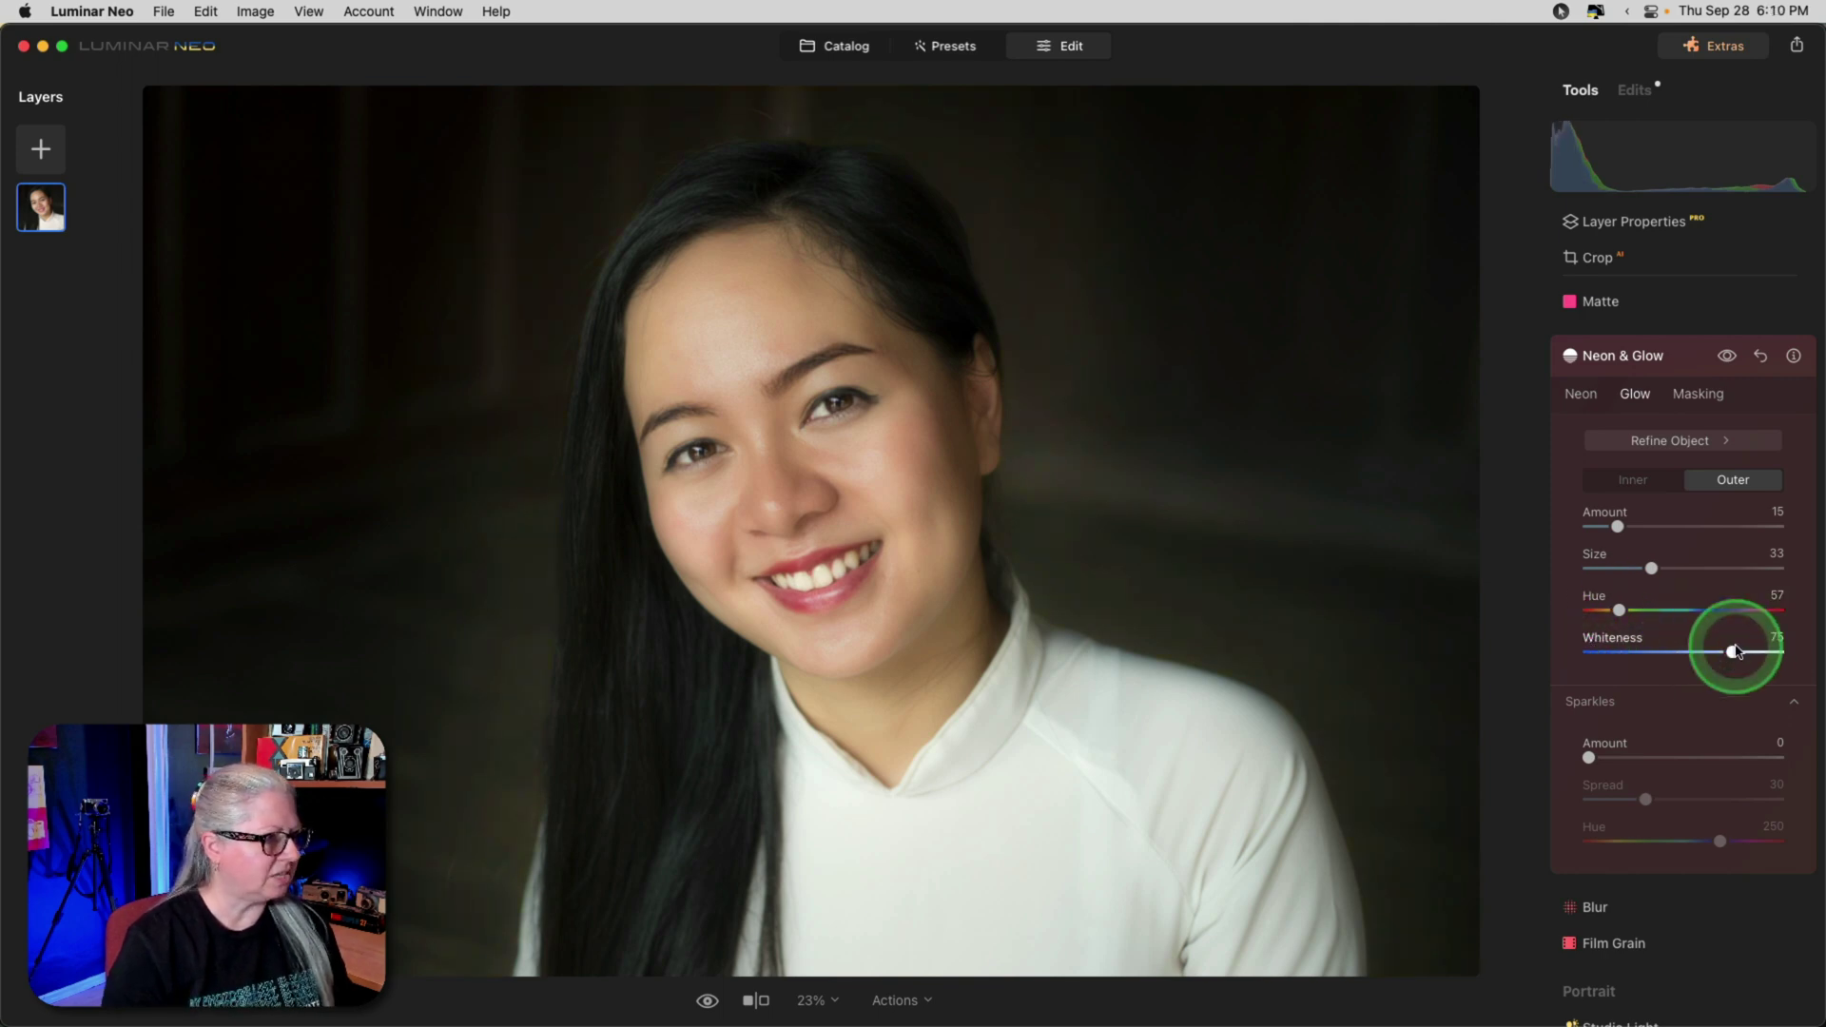
{"action": "left_click", "coordinate": [1727, 358]}
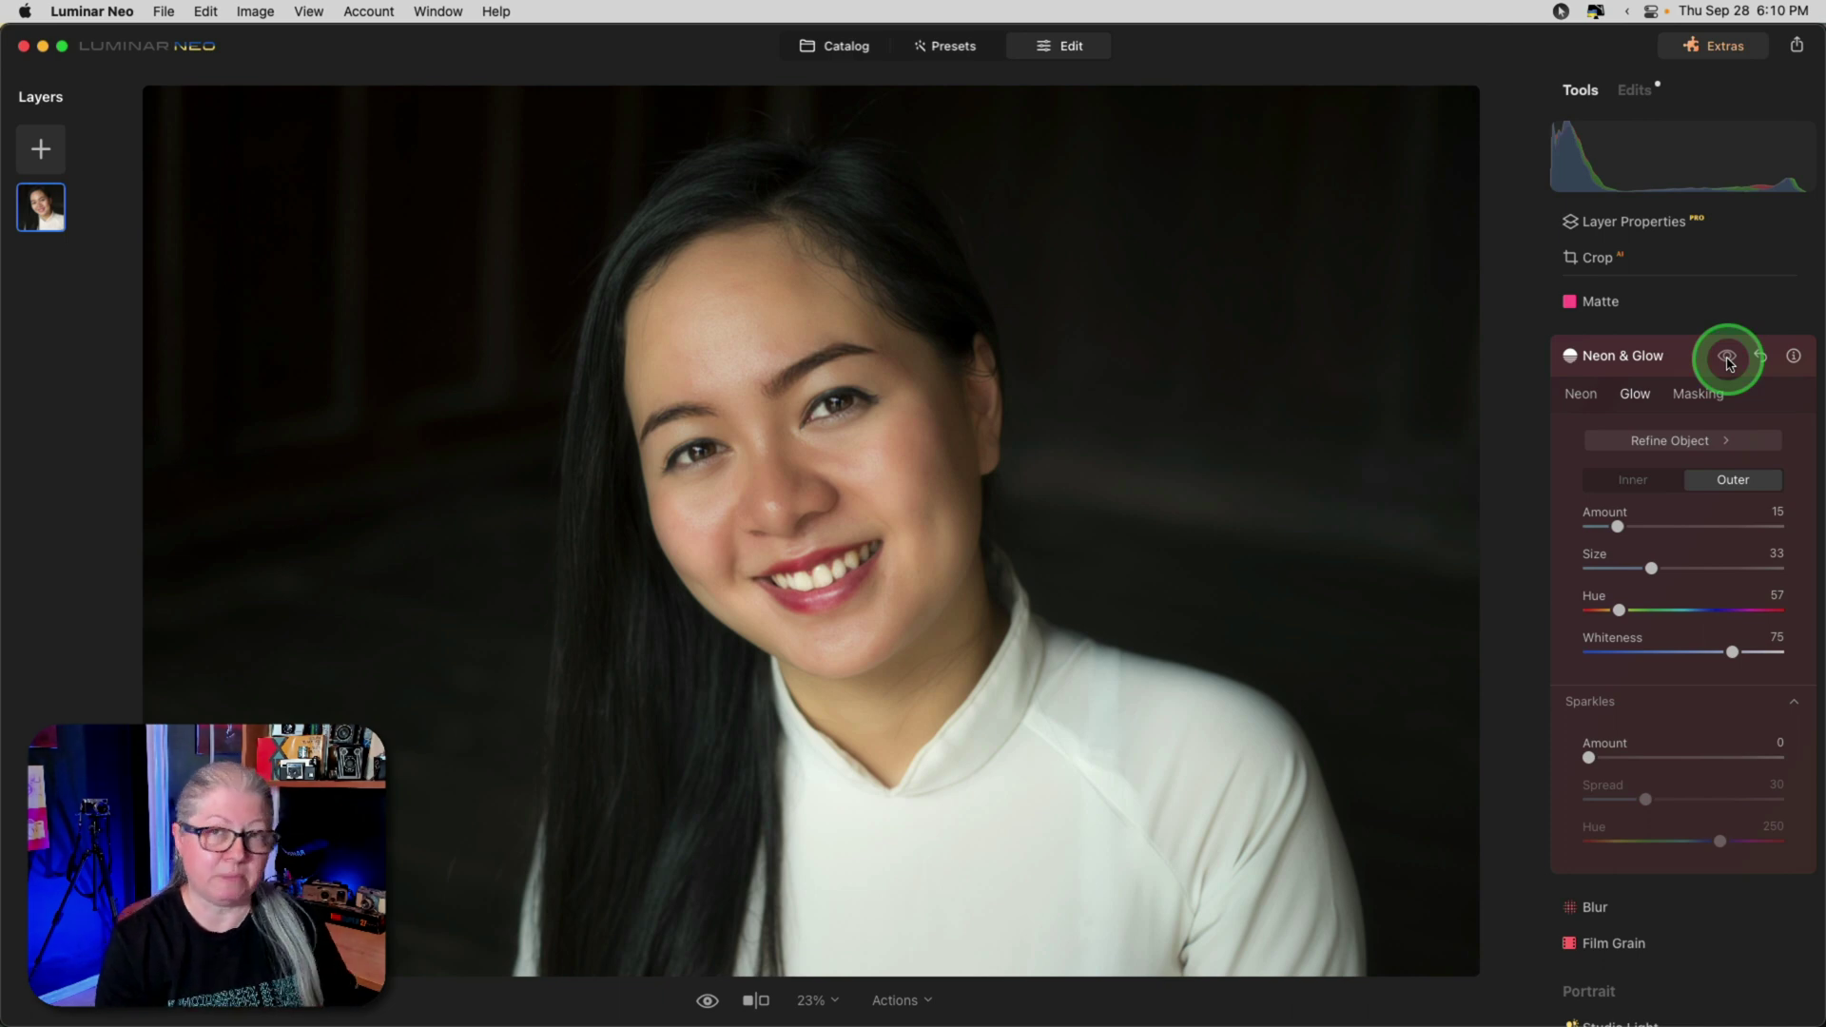
{"action": "left_click", "coordinate": [1727, 358]}
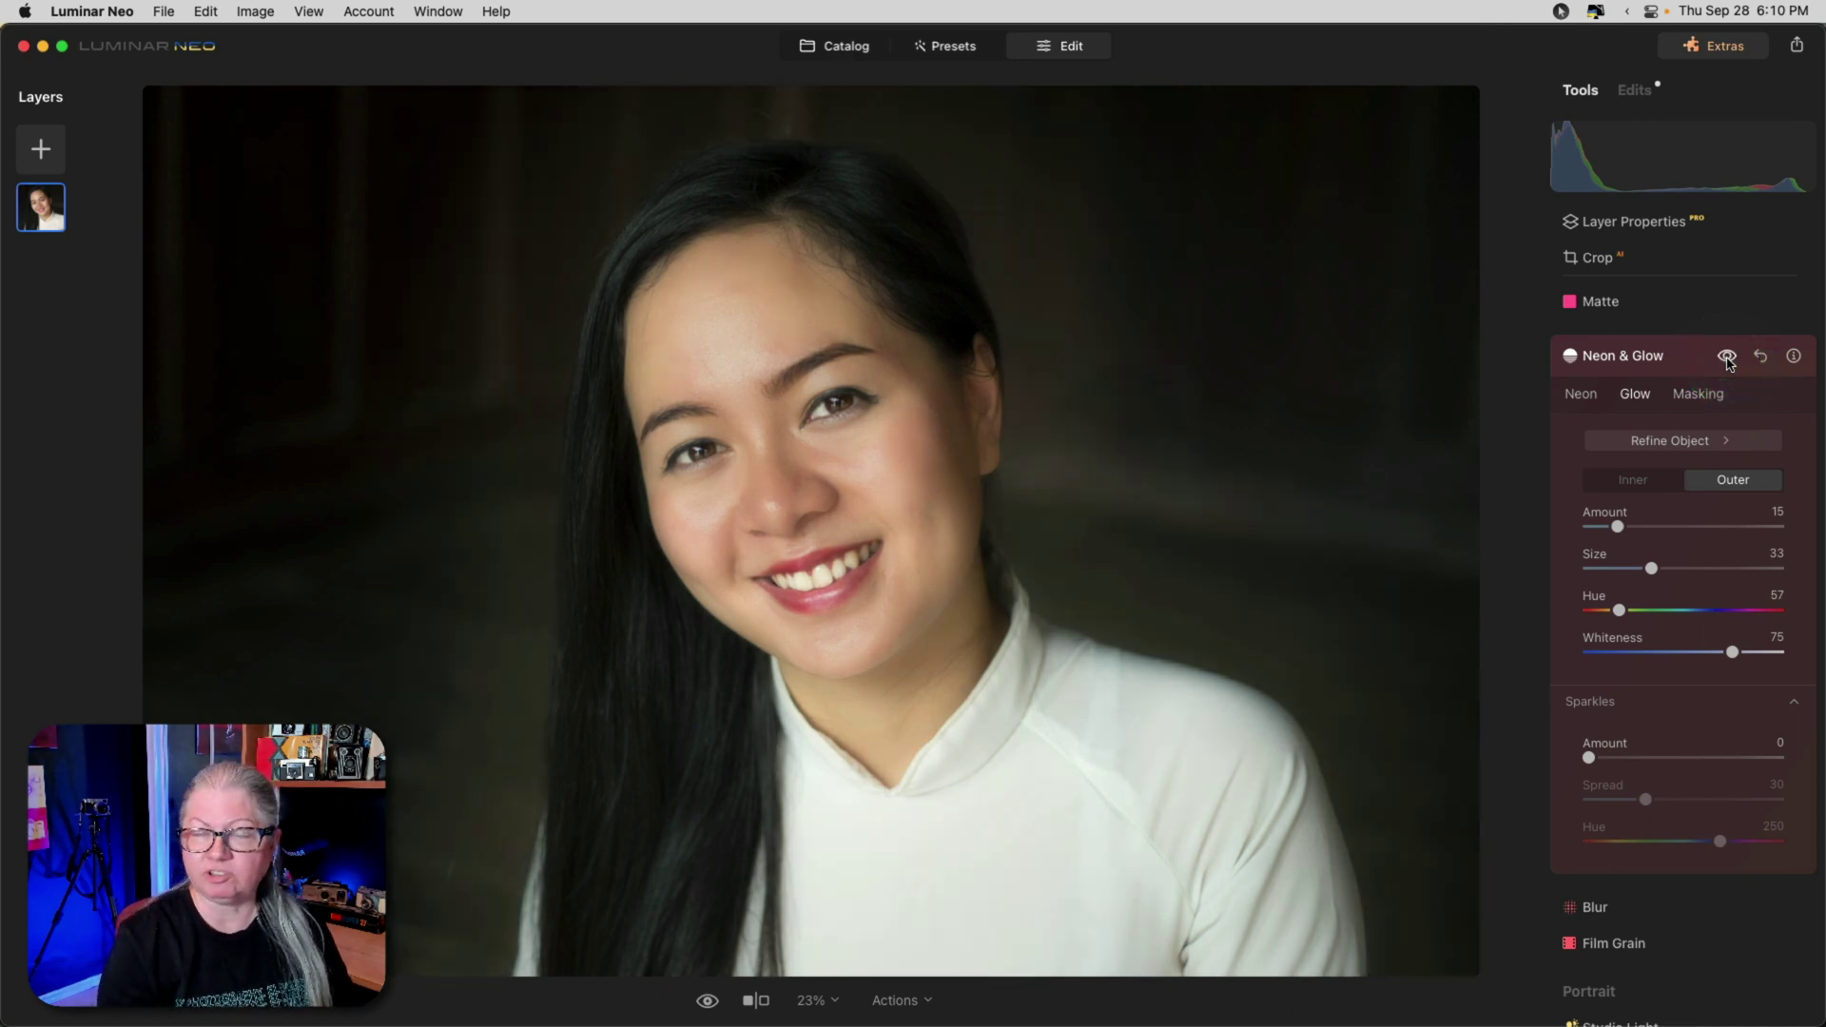
{"action": "left_click", "coordinate": [1634, 480]}
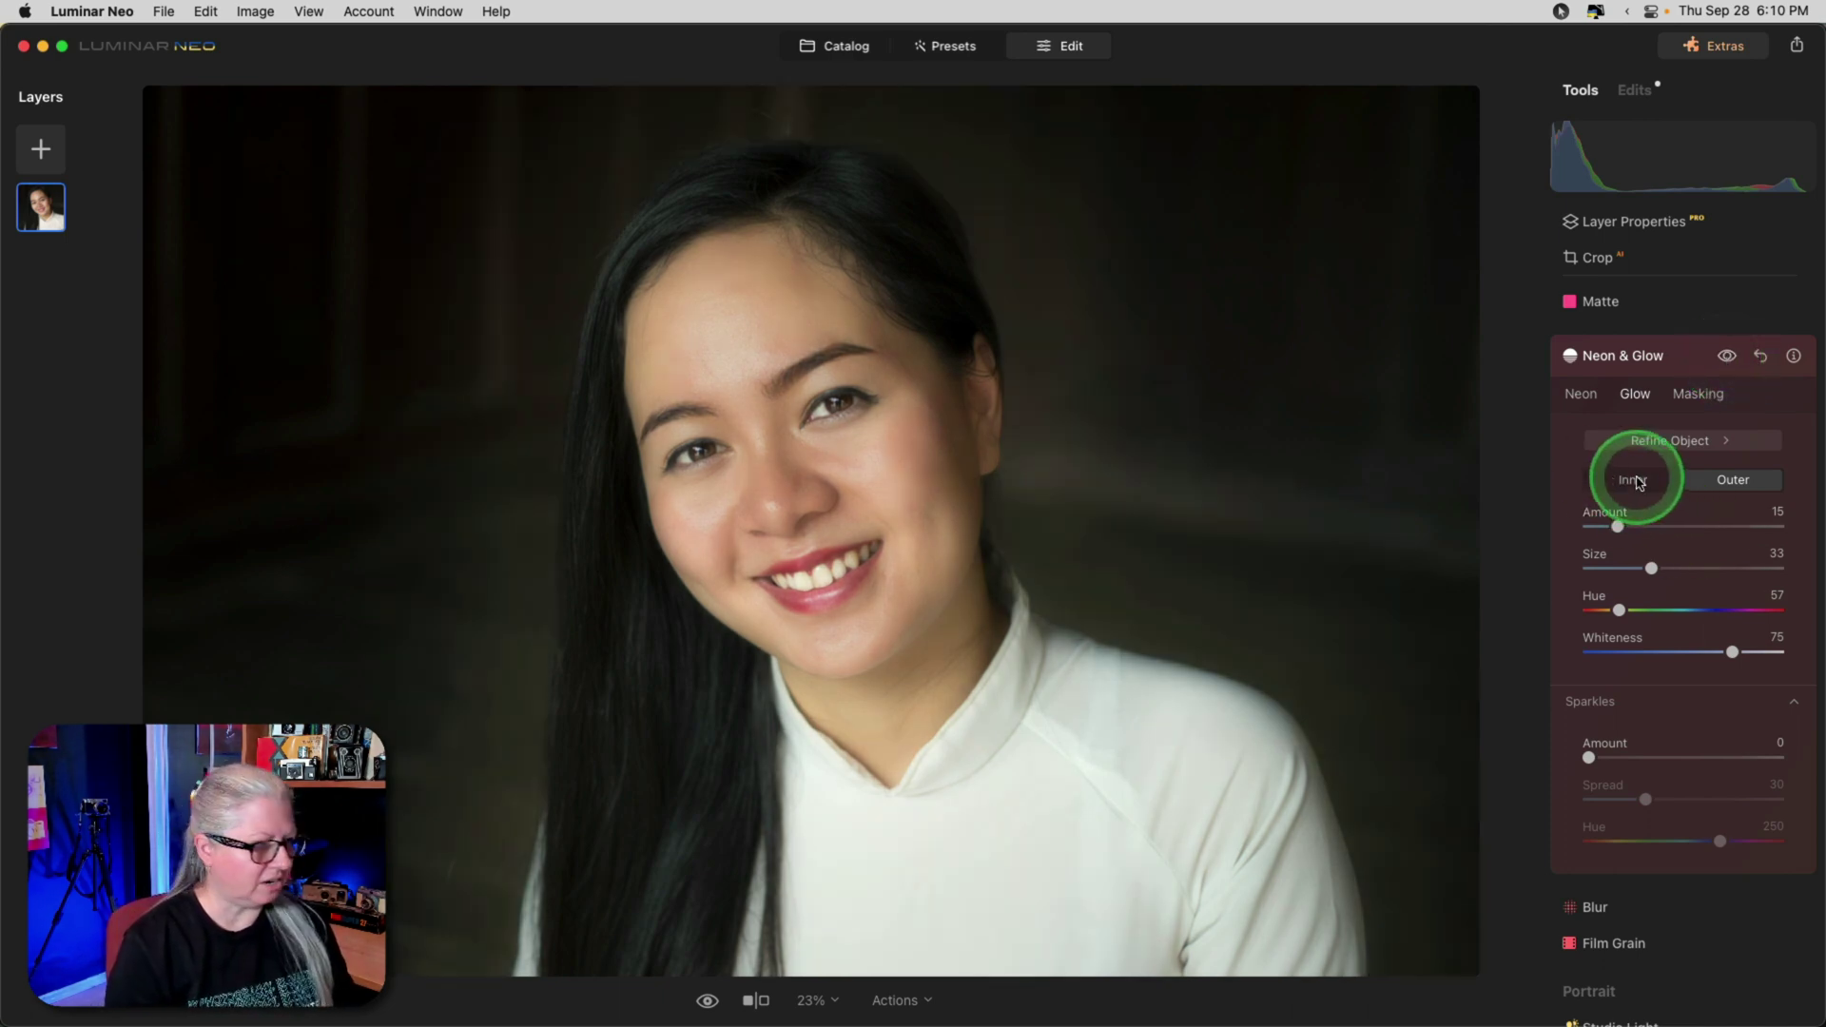
Step: Set the Inner glow to Amount 6, Whiteness 71, Hue 74 and Brightness 8
{"action": "left_click", "coordinate": [1631, 480]}
{"action": "left_click_drag", "start_coordinate": [1590, 526], "coordinate": [1650, 540]}
{"action": "left_click_drag", "start_coordinate": [1683, 610], "coordinate": [1723, 610]}
{"action": "left_click", "coordinate": [1653, 613]}
{"action": "left_click_drag", "start_coordinate": [1588, 651], "coordinate": [1622, 652]}
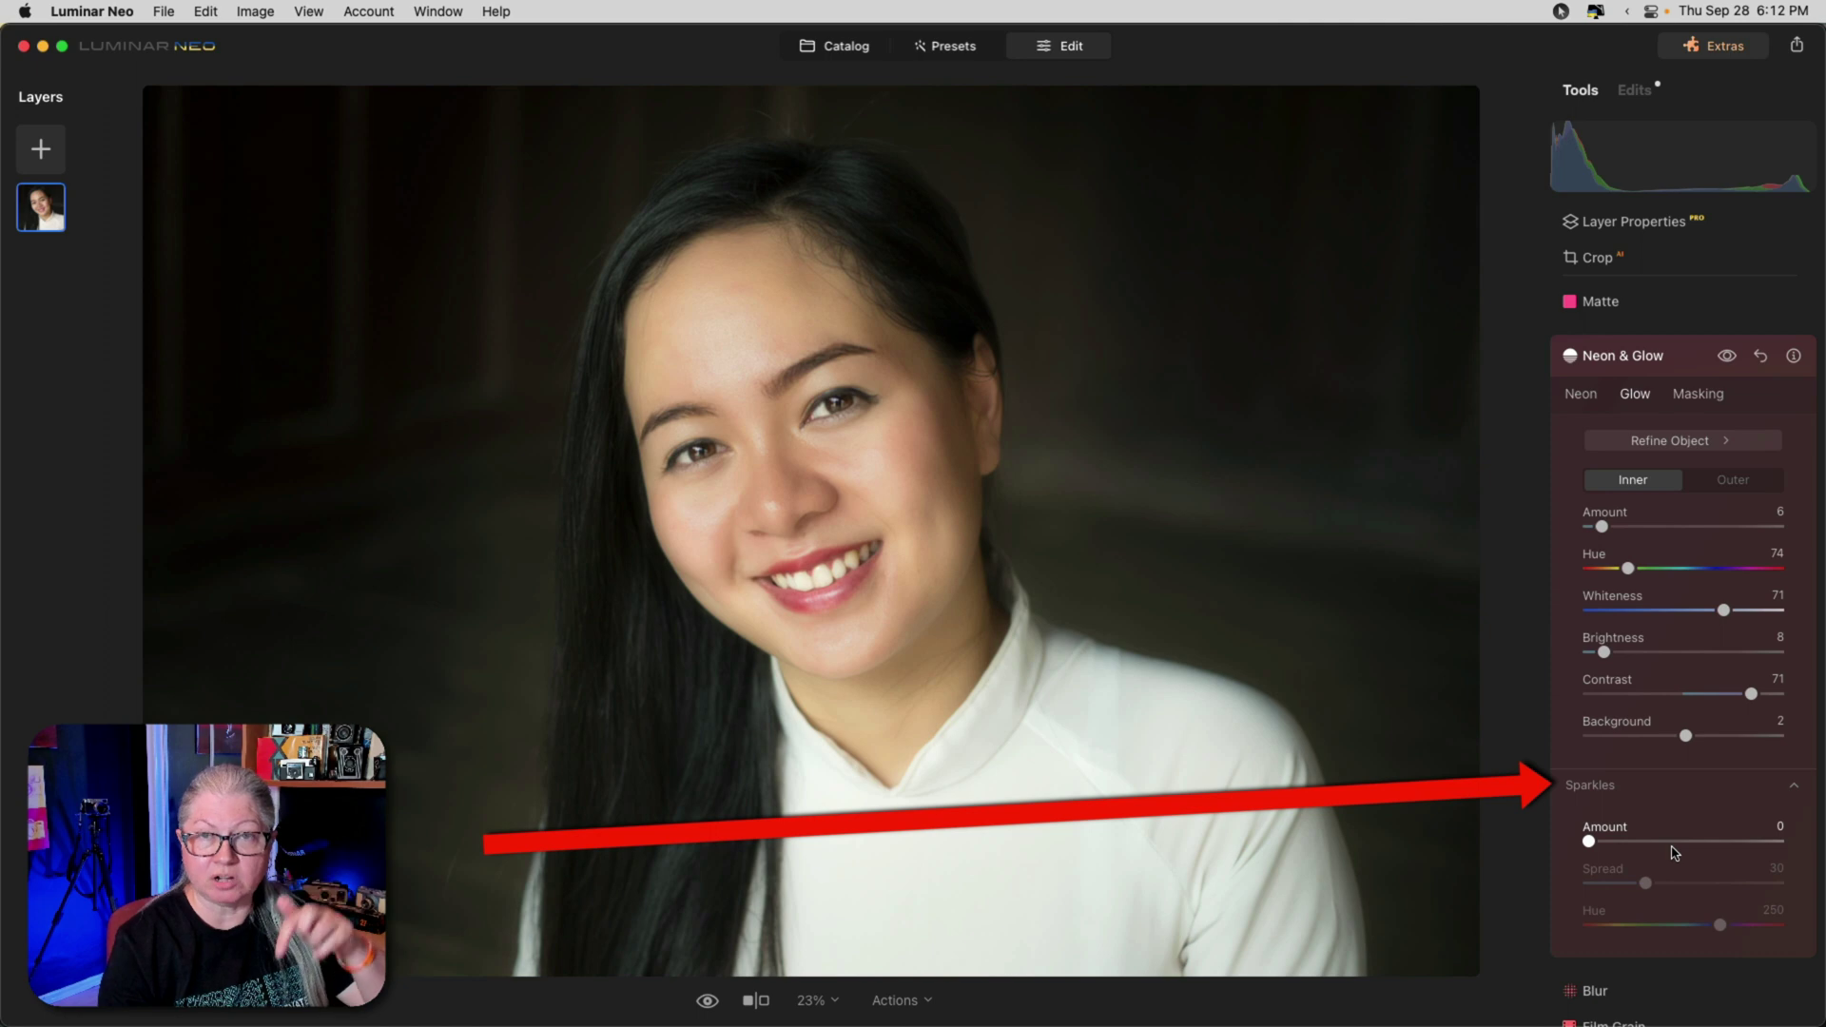
{"action": "left_click_drag", "start_coordinate": [1588, 841], "coordinate": [1682, 841]}
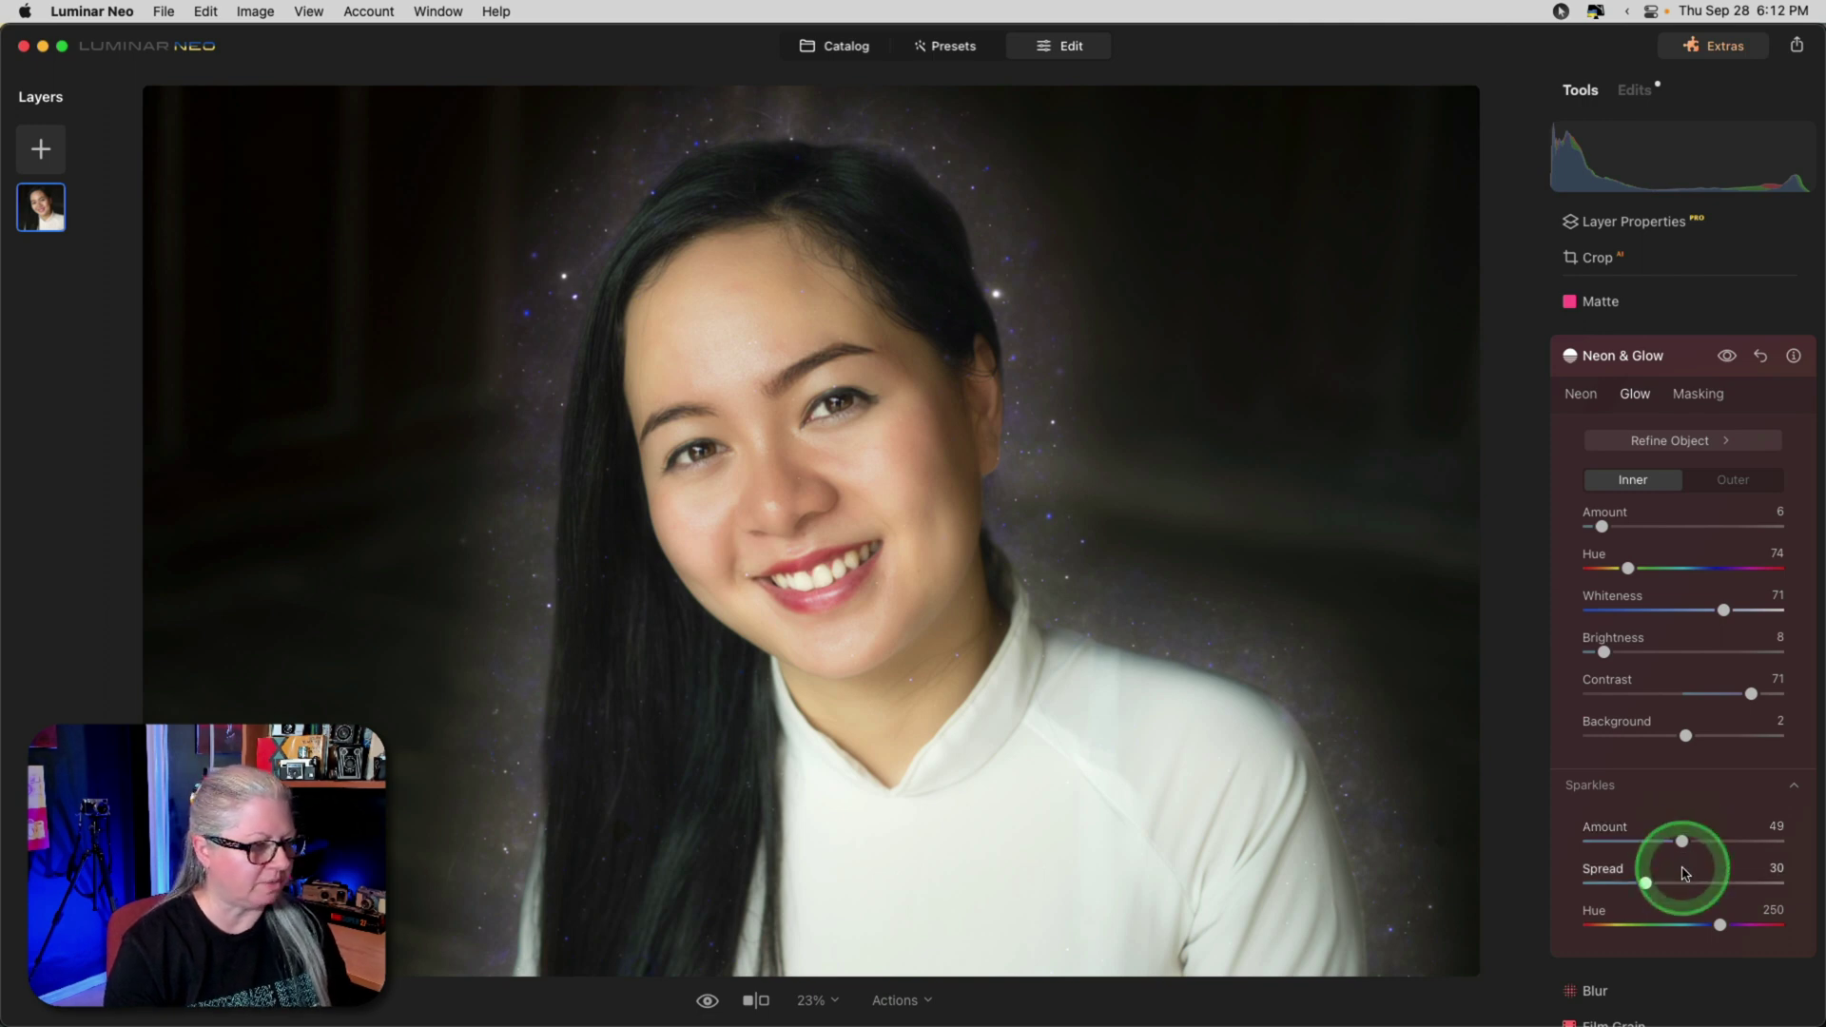
{"action": "mouse_move", "coordinate": [1645, 882]}
{"action": "left_mouse_down"}
{"action": "mouse_move", "coordinate": [1755, 880]}
{"action": "mouse_move", "coordinate": [1661, 882]}
{"action": "left_mouse_up"}
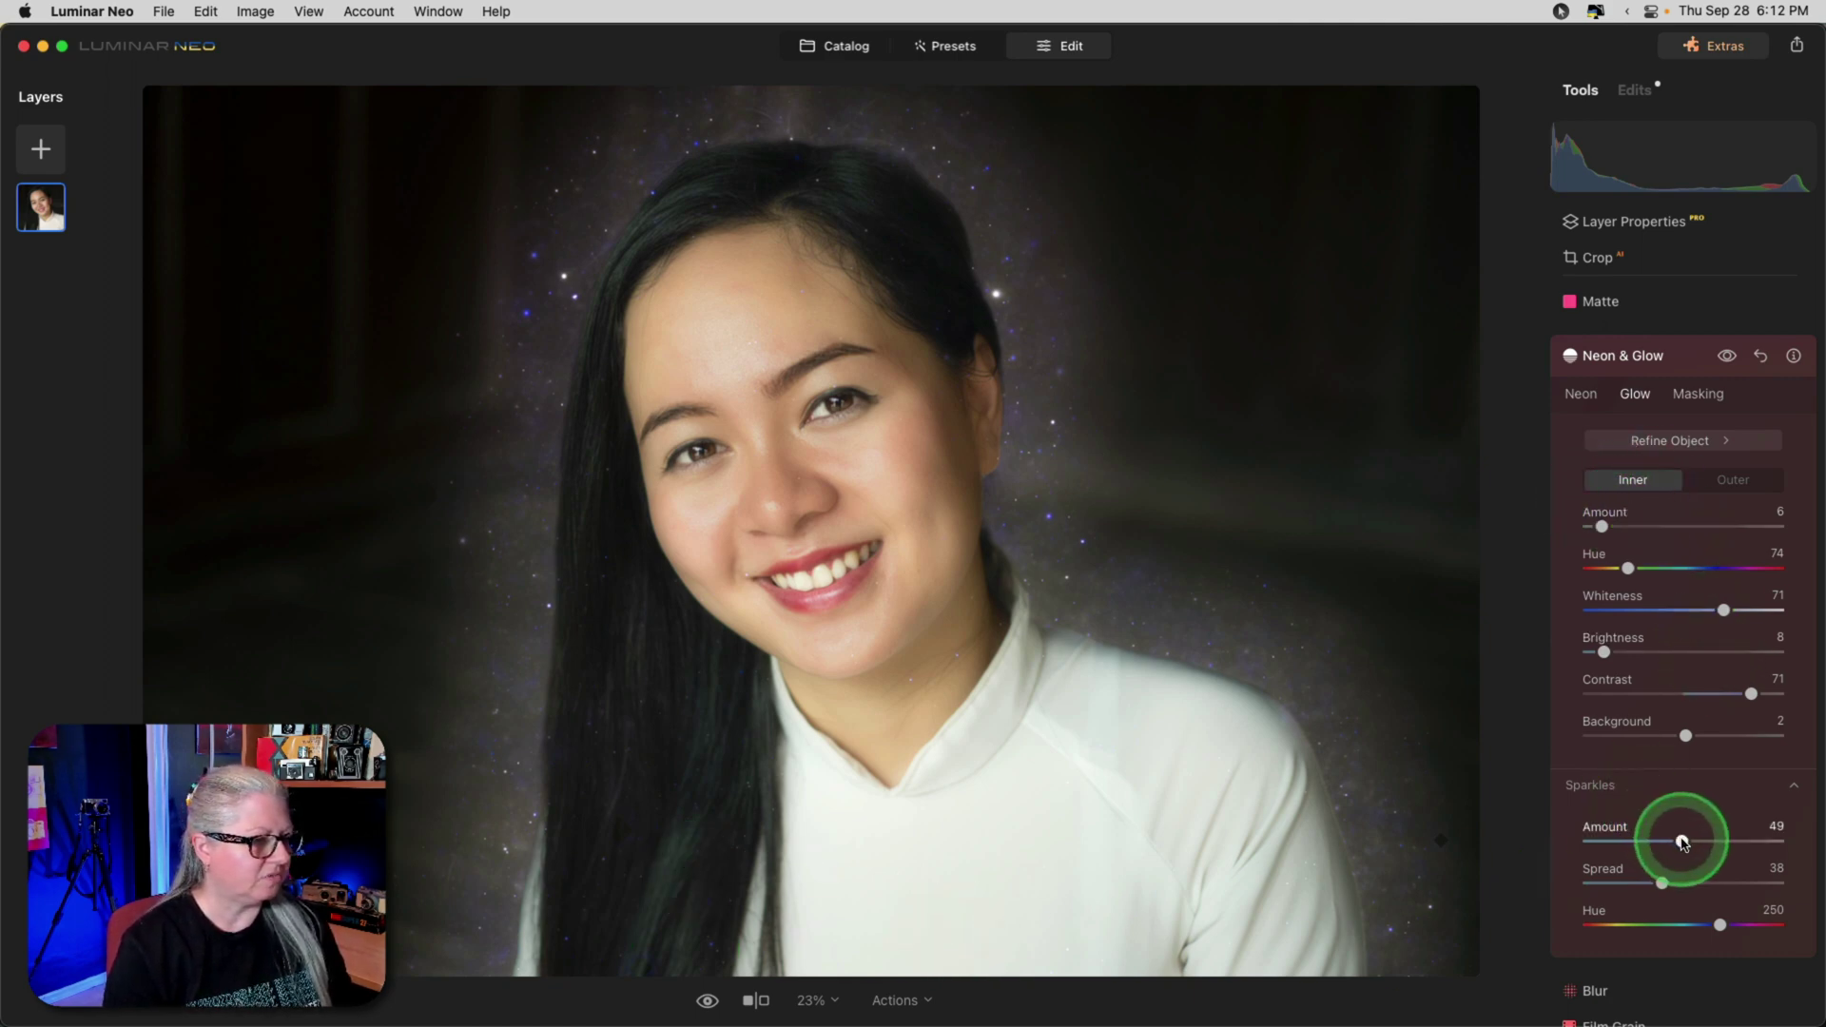
{"action": "left_click_drag", "start_coordinate": [1676, 839], "coordinate": [1540, 837]}
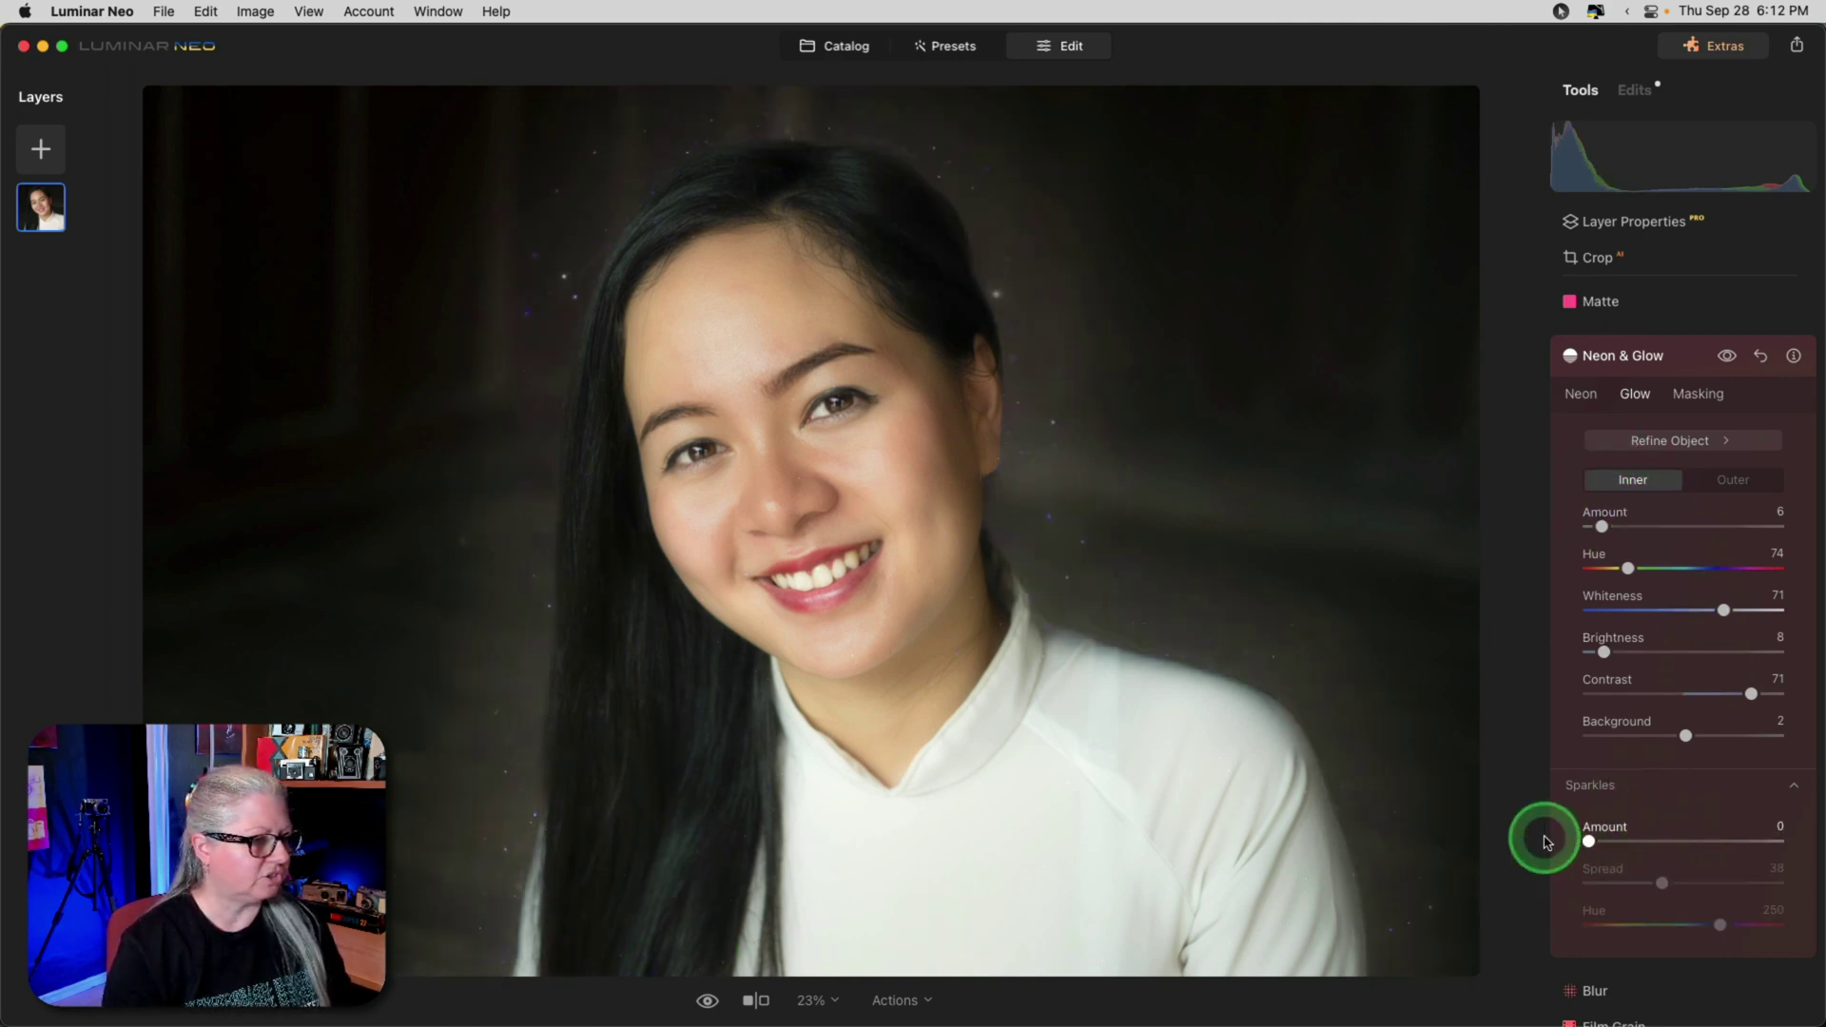
Step: Switch back to Outer glow and scatter sparkles across the portrait's background
{"action": "left_click", "coordinate": [1734, 480]}
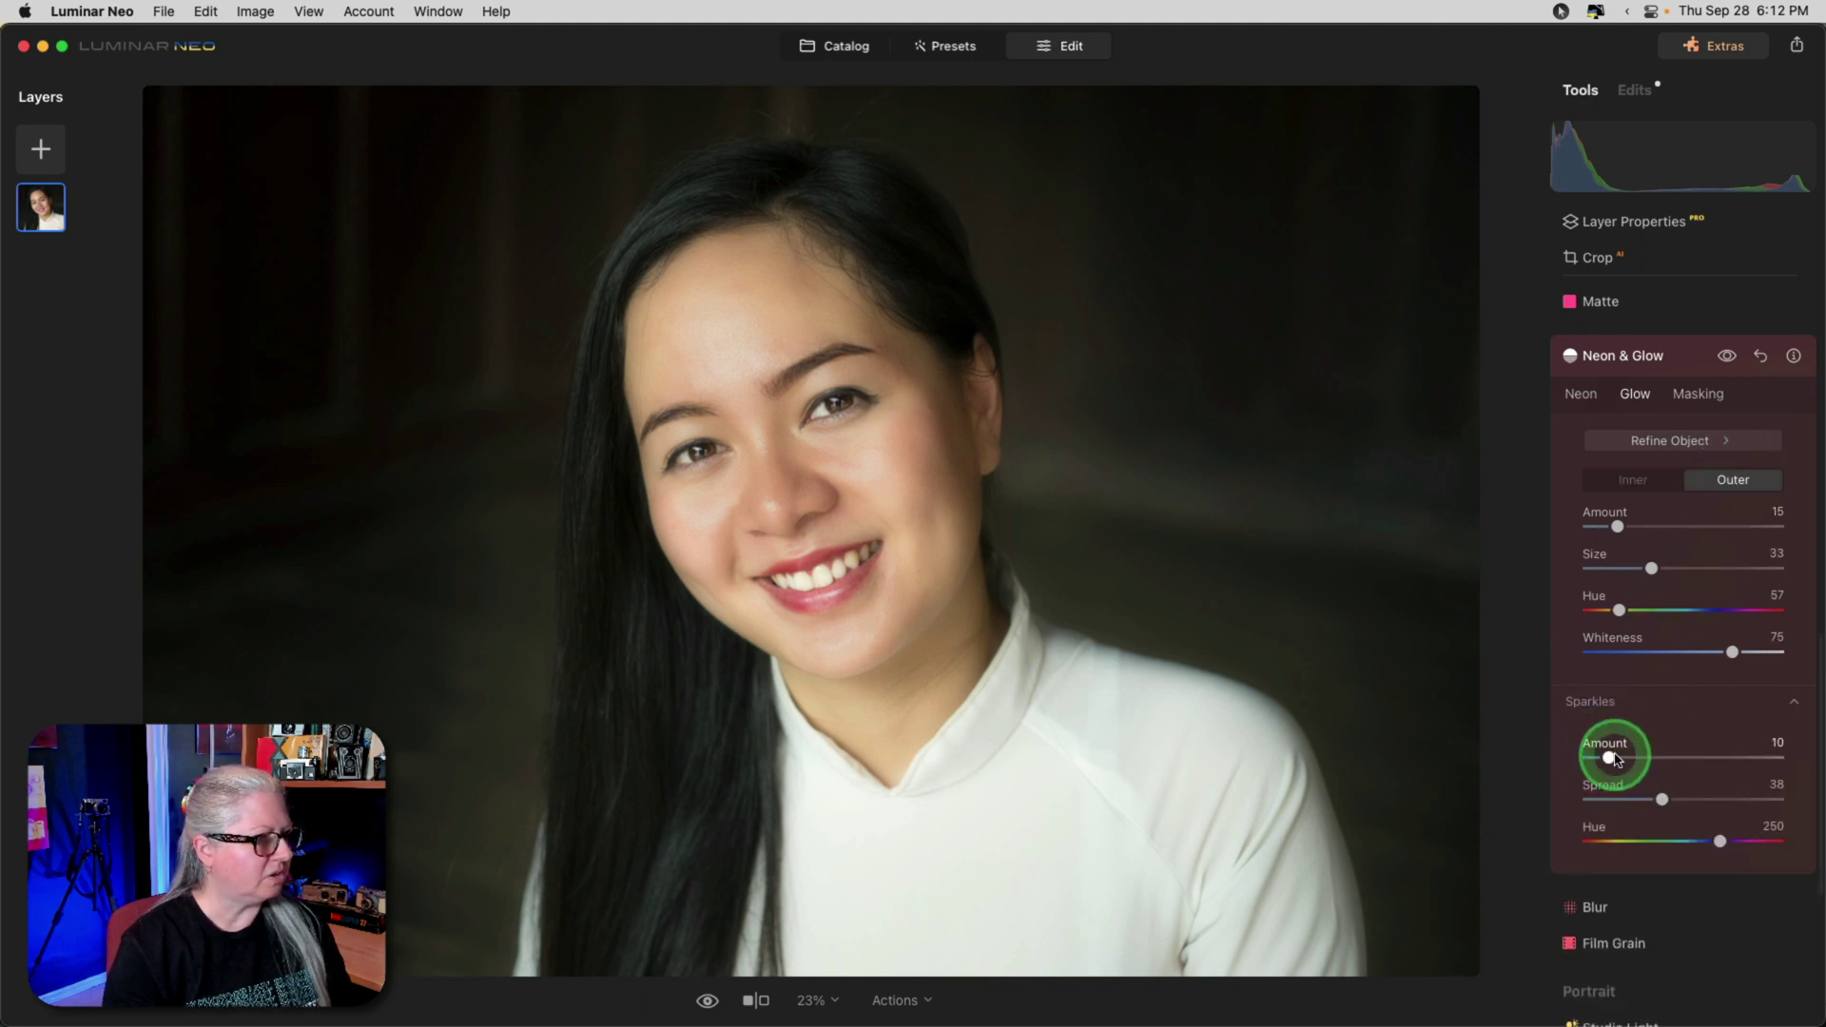
{"action": "left_click_drag", "start_coordinate": [1614, 756], "coordinate": [1708, 757]}
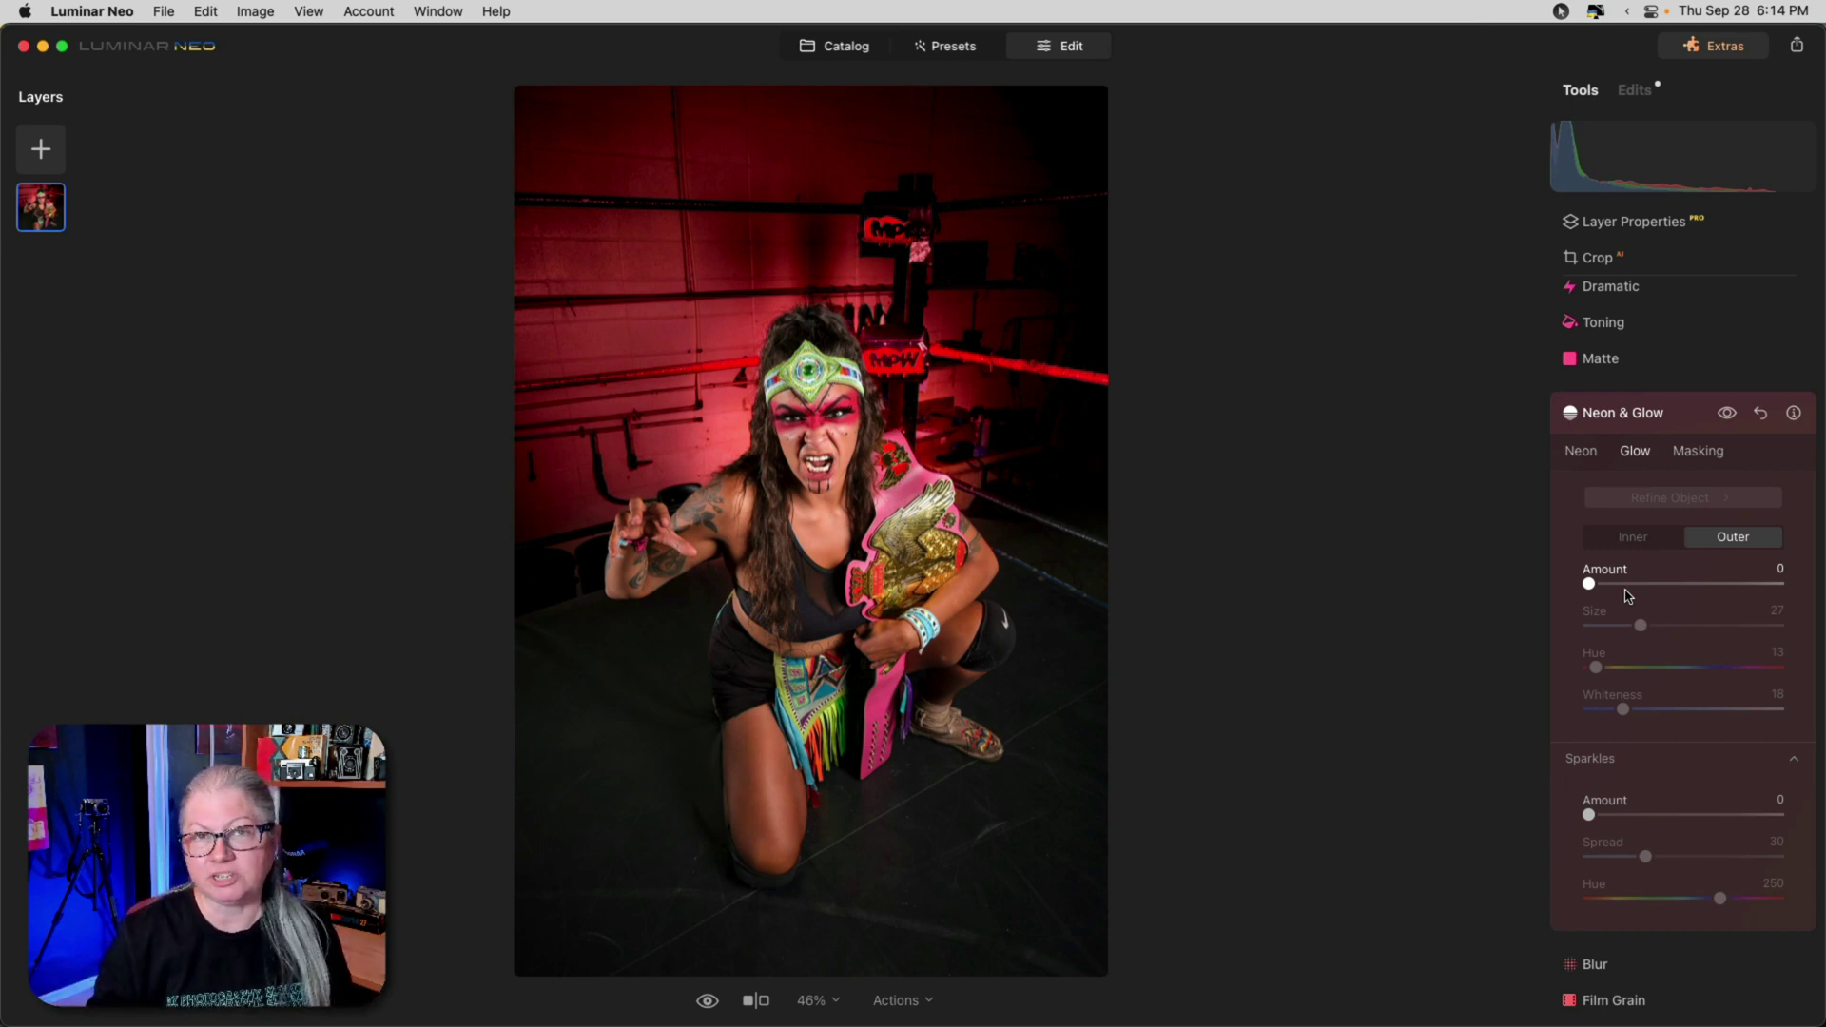
Step: Give the wrestler a red outer glow at Amount 36, toggling it to compare
{"action": "left_click_drag", "start_coordinate": [1588, 583], "coordinate": [1659, 588]}
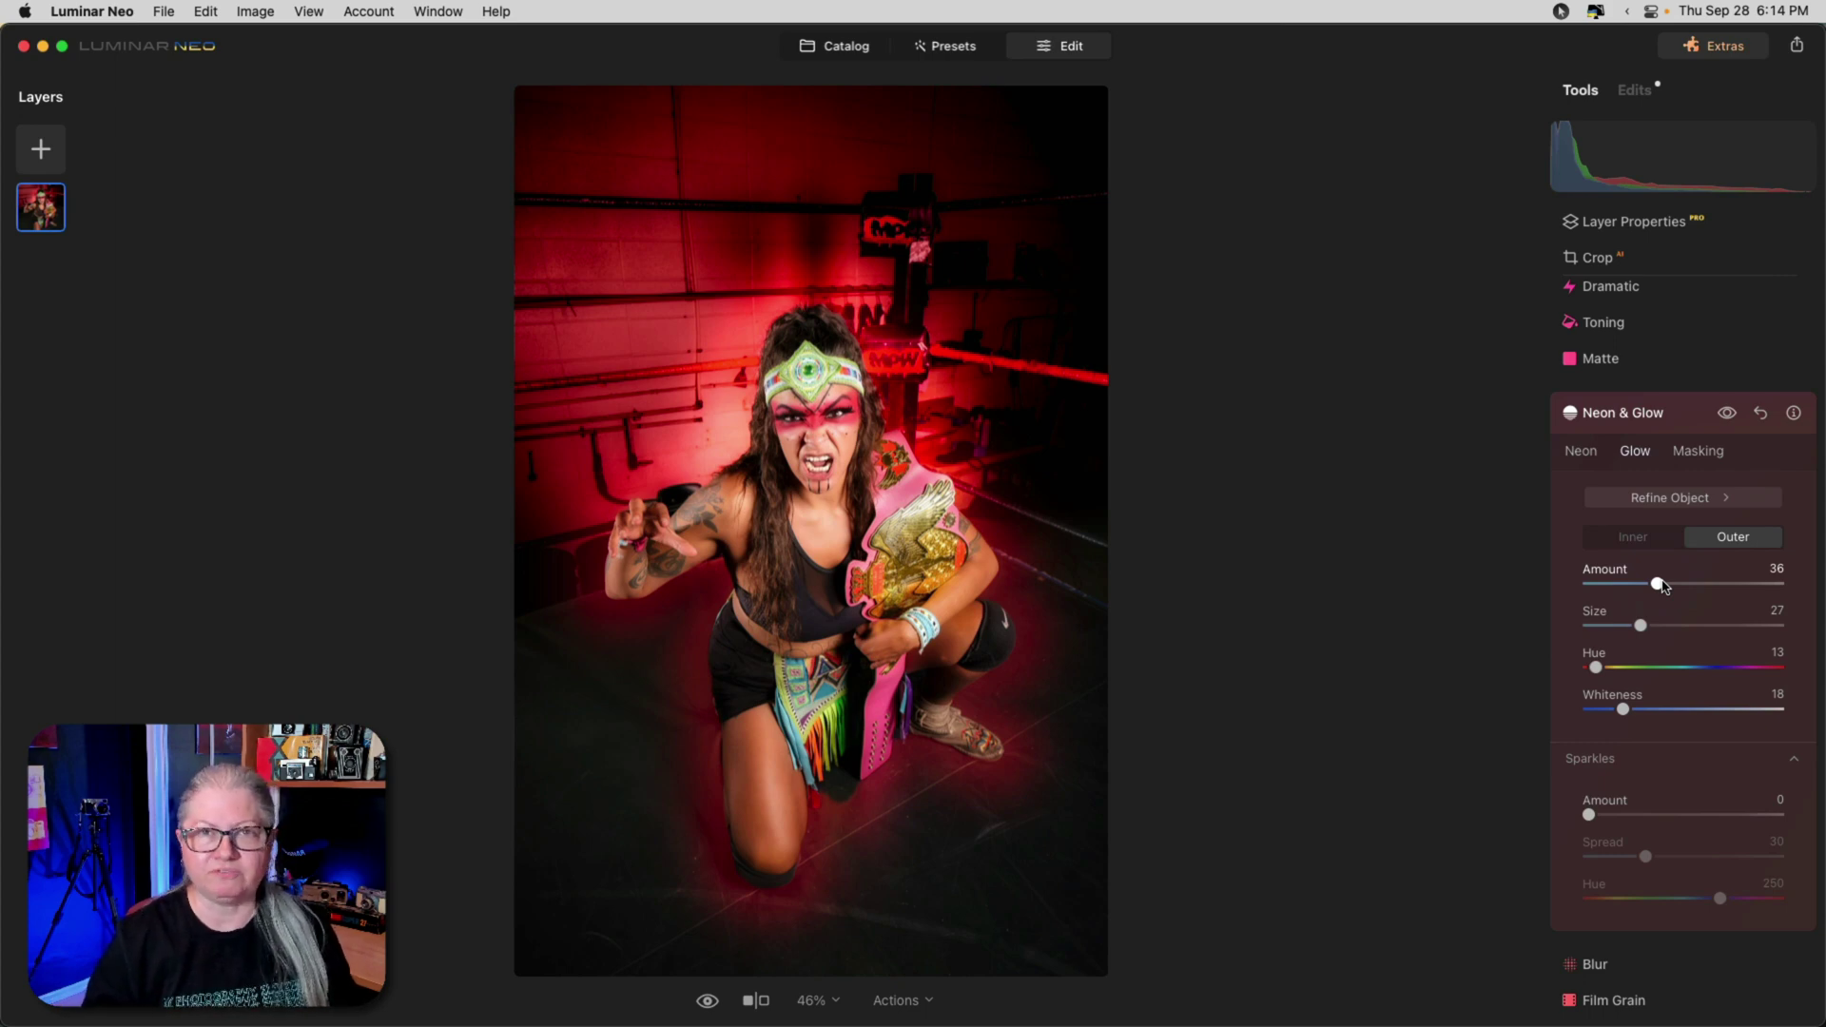
{"action": "left_click", "coordinate": [1726, 415]}
{"action": "left_click", "coordinate": [1726, 419]}
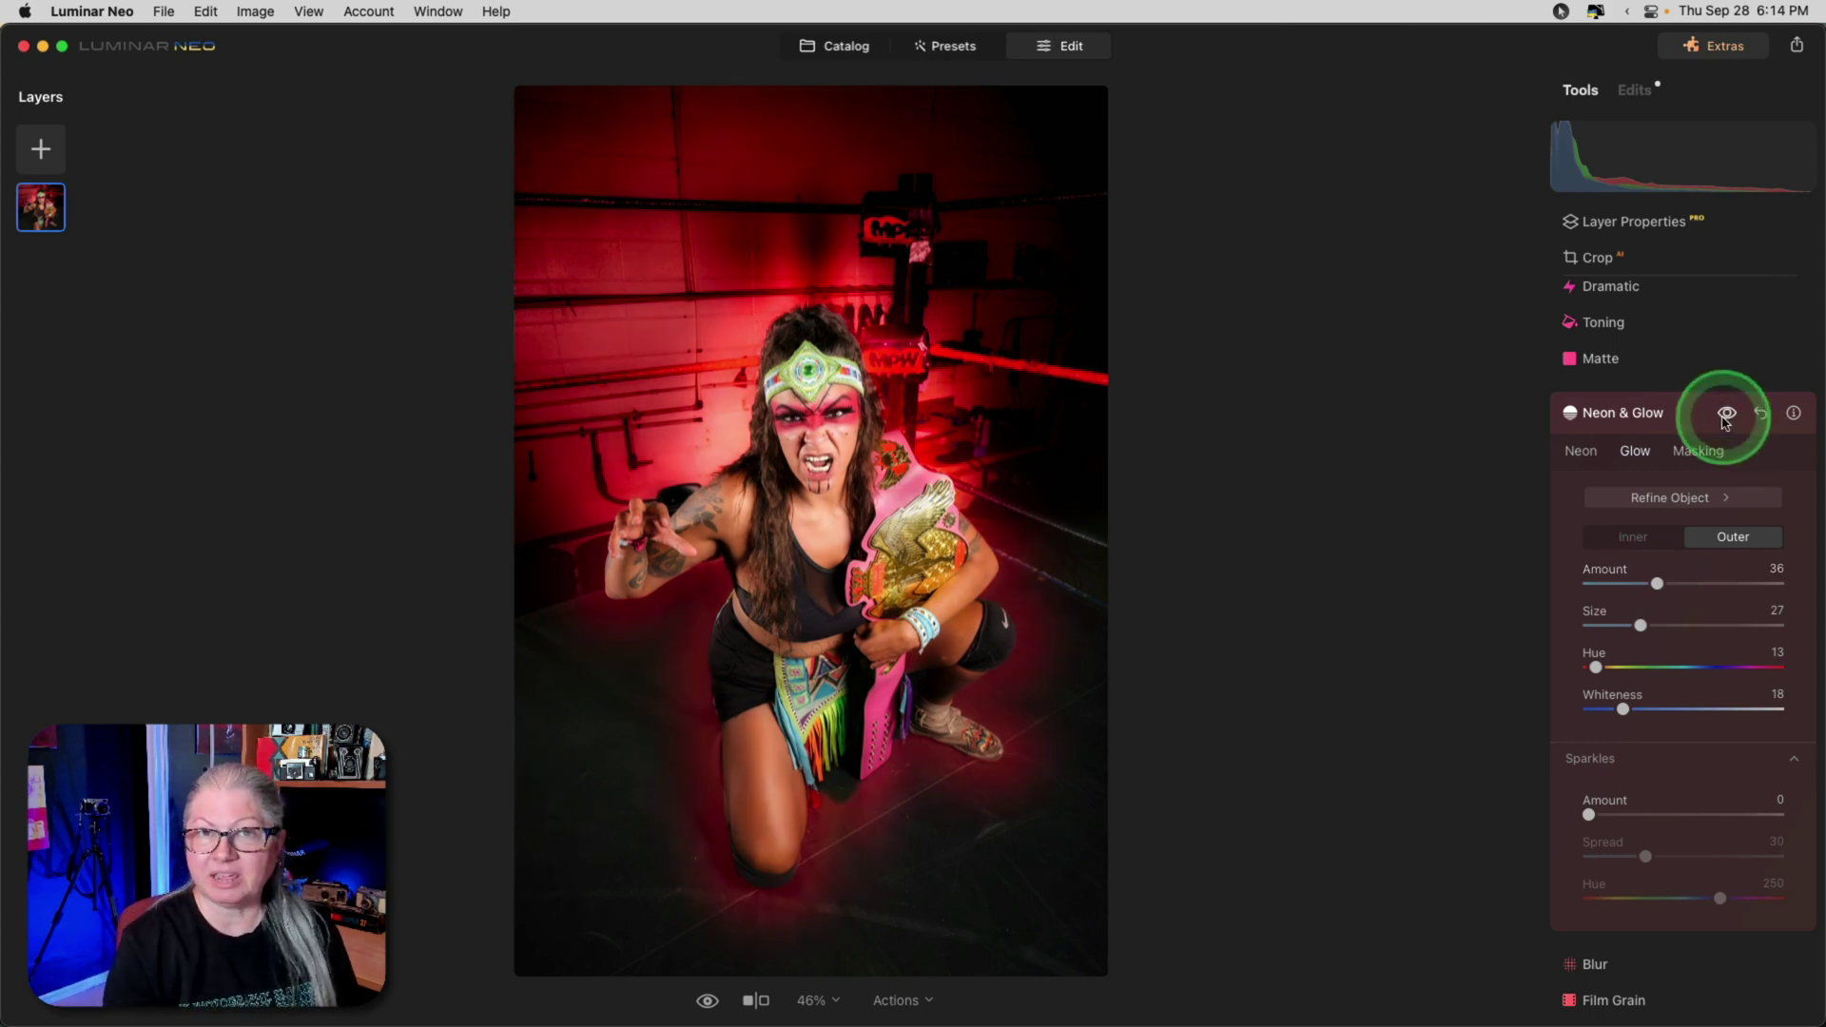
{"action": "left_click", "coordinate": [1726, 419]}
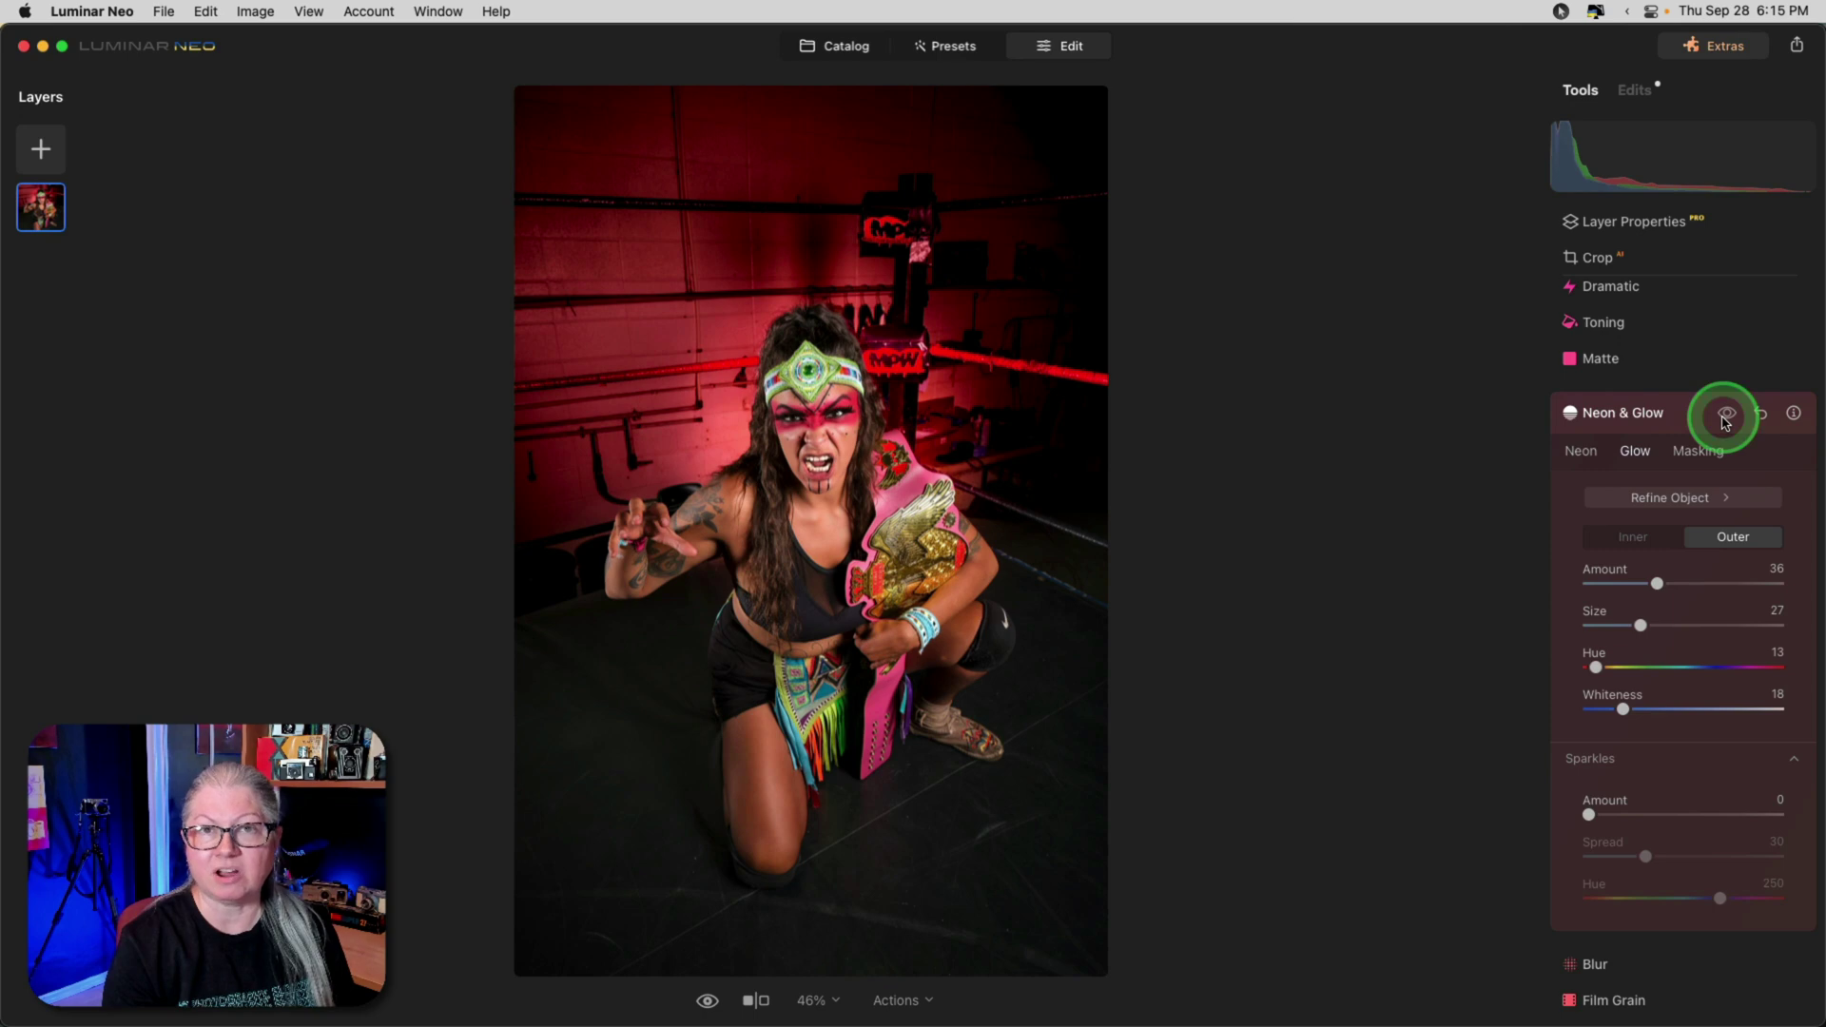
{"action": "left_click", "coordinate": [1726, 419]}
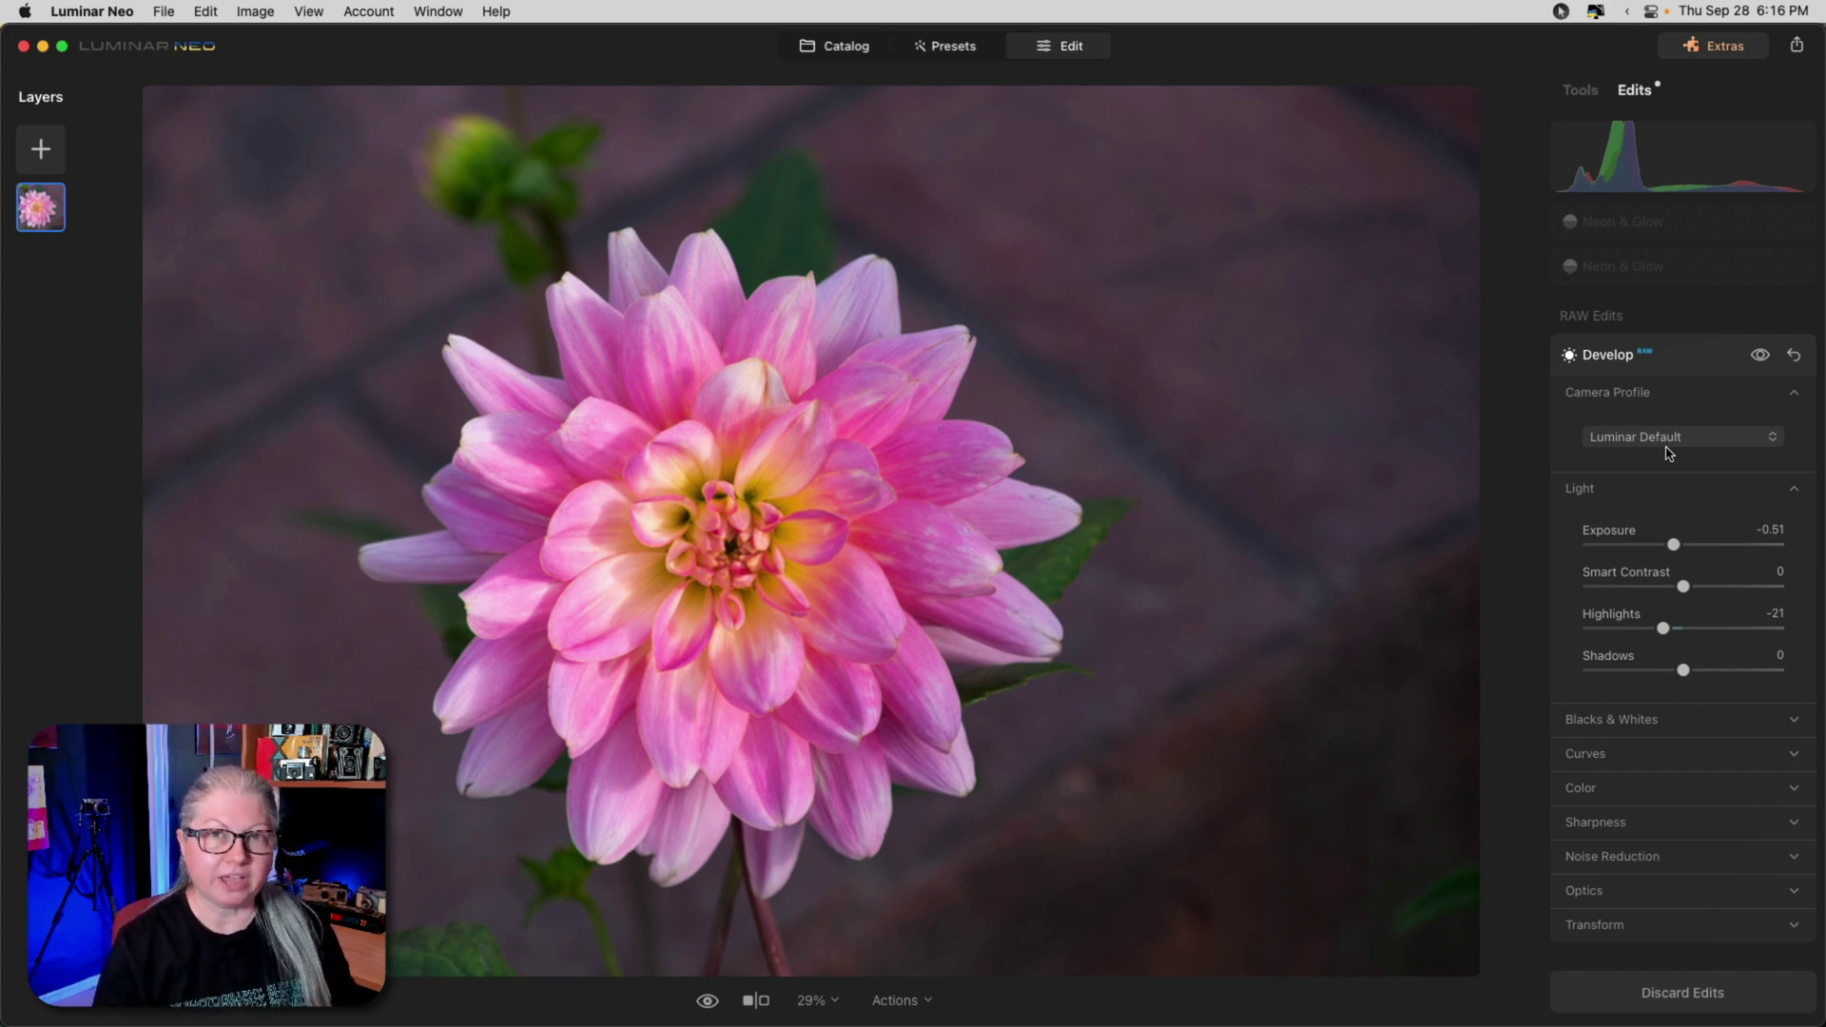
Step: In the second Neon & Glow, paint the glow's Refine Object mask over the dahlia's centre
{"action": "left_click", "coordinate": [1674, 271]}
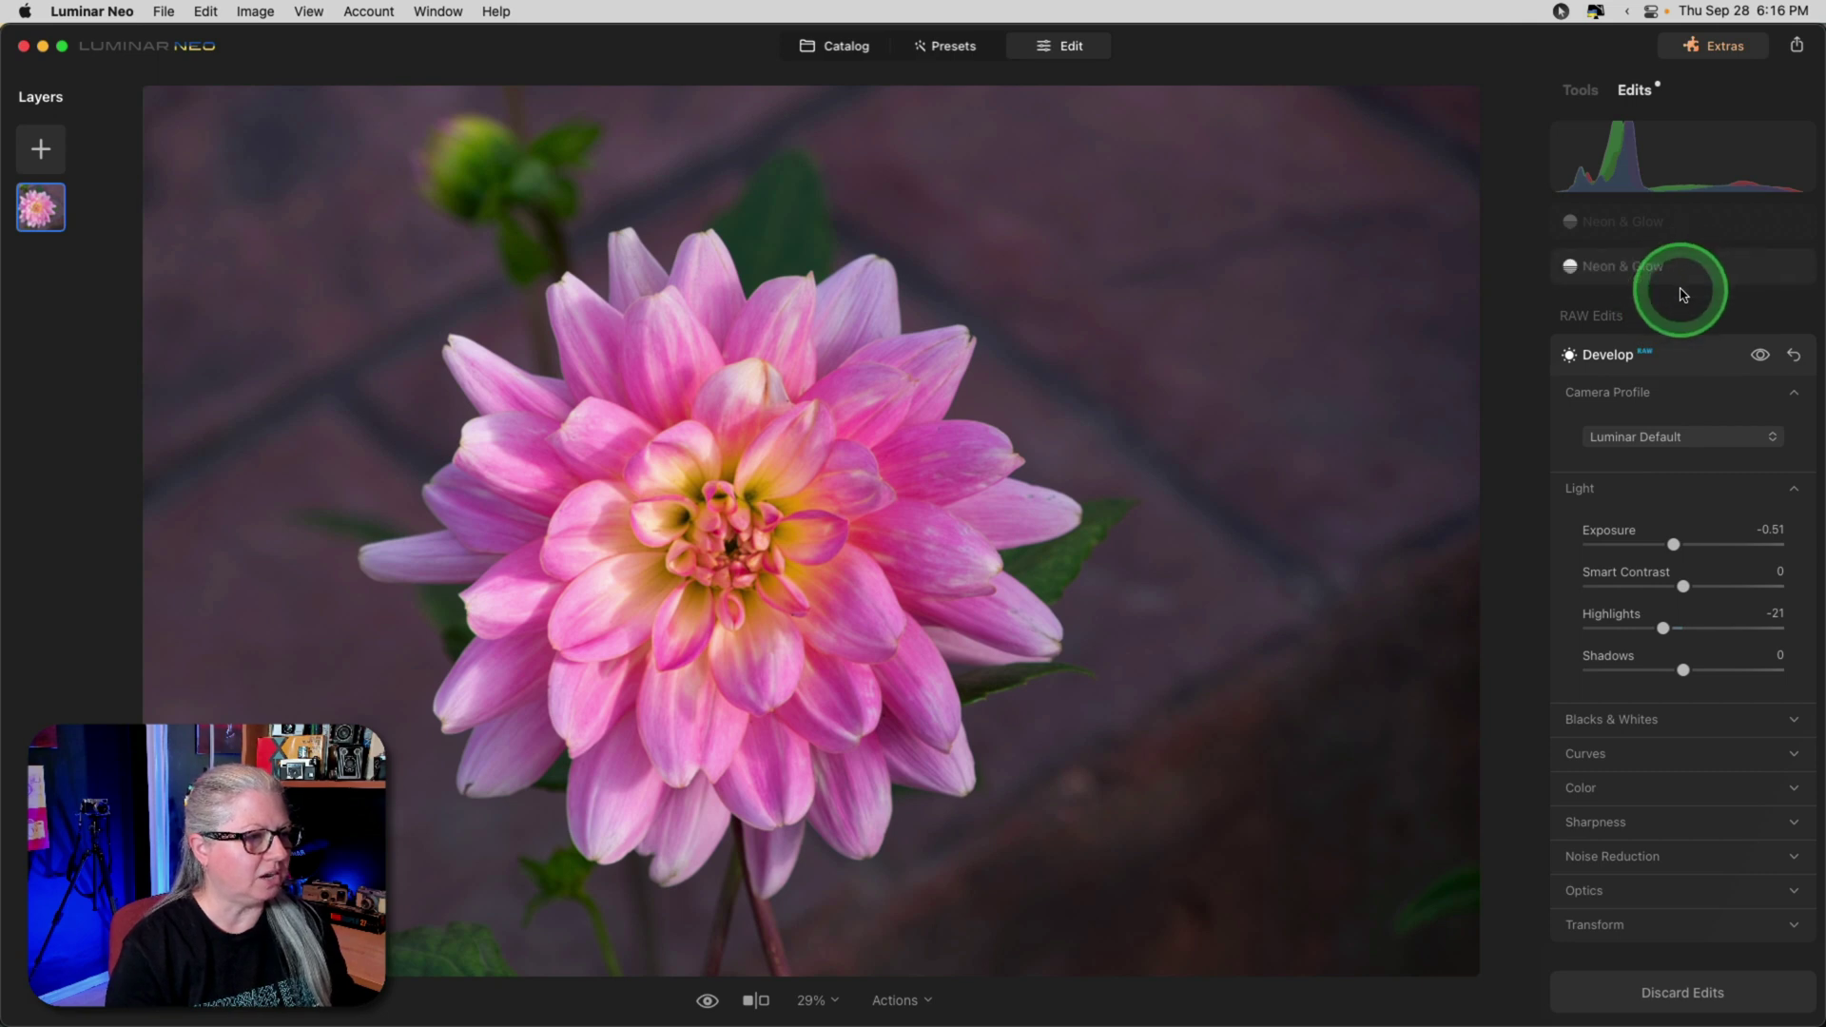
{"action": "left_click", "coordinate": [1666, 361]}
{"action": "left_click", "coordinate": [1638, 307]}
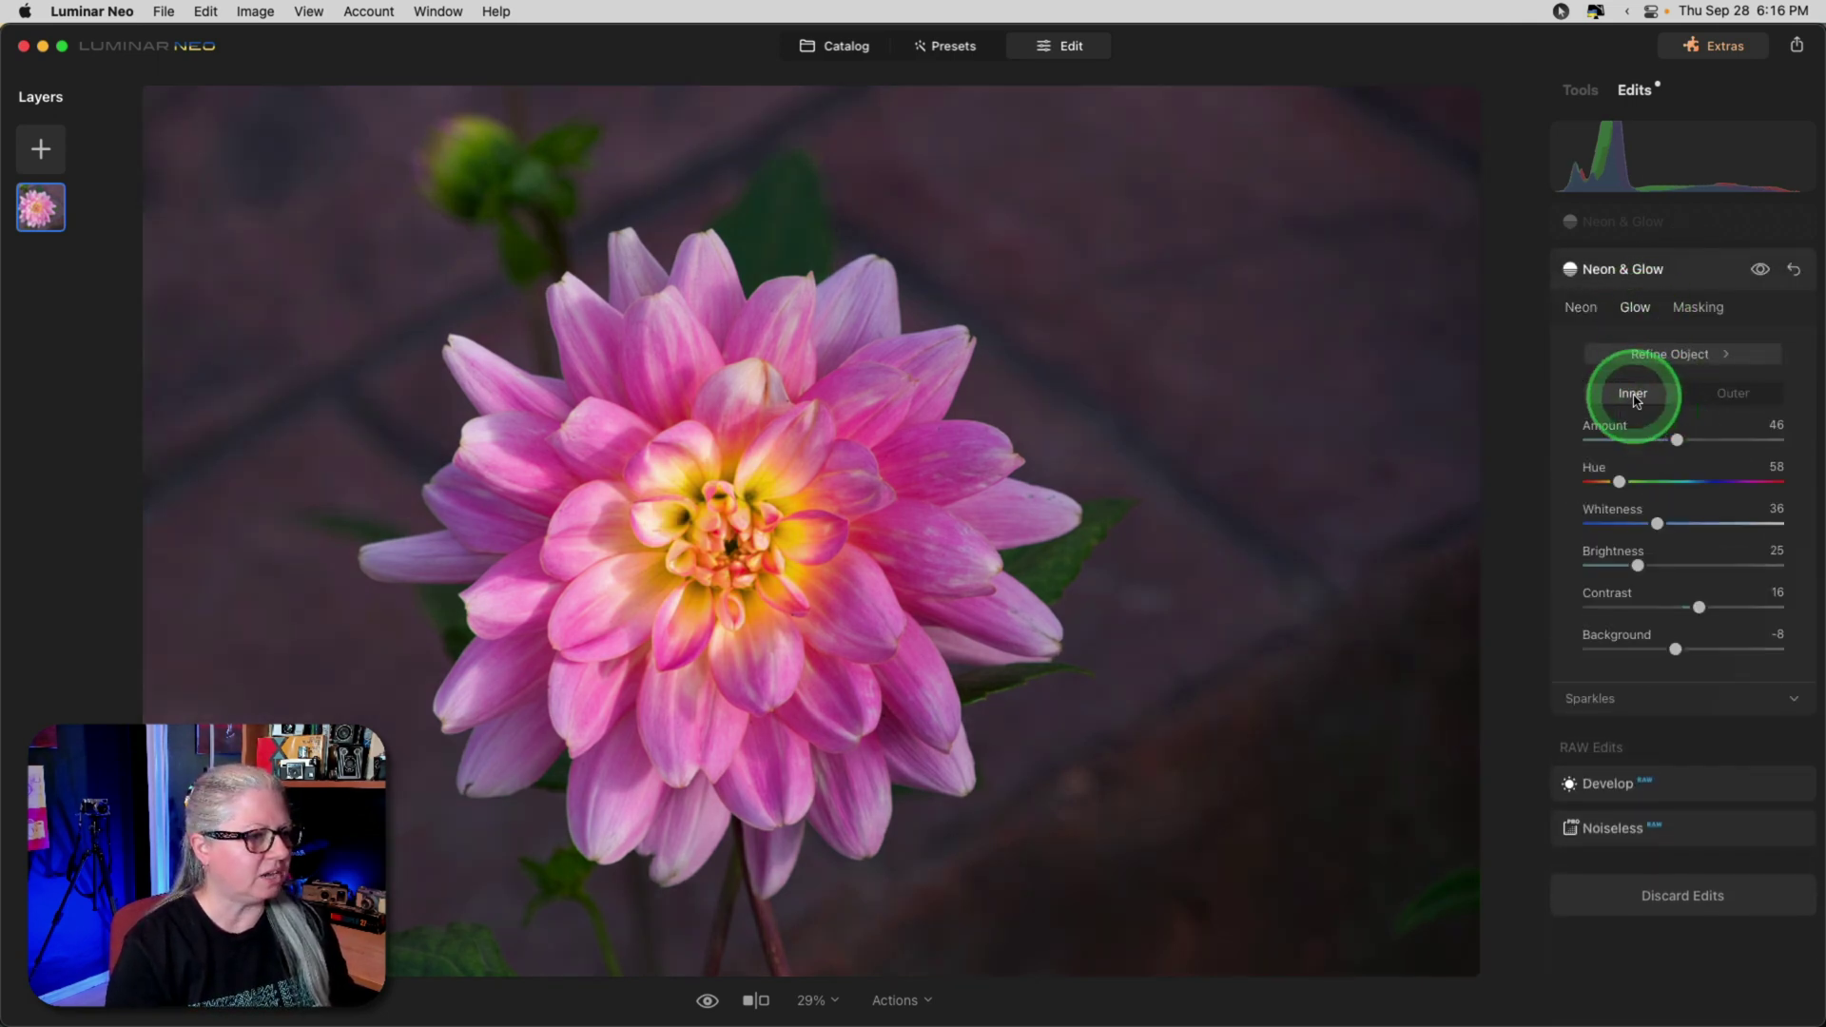
{"action": "left_click", "coordinate": [1676, 354]}
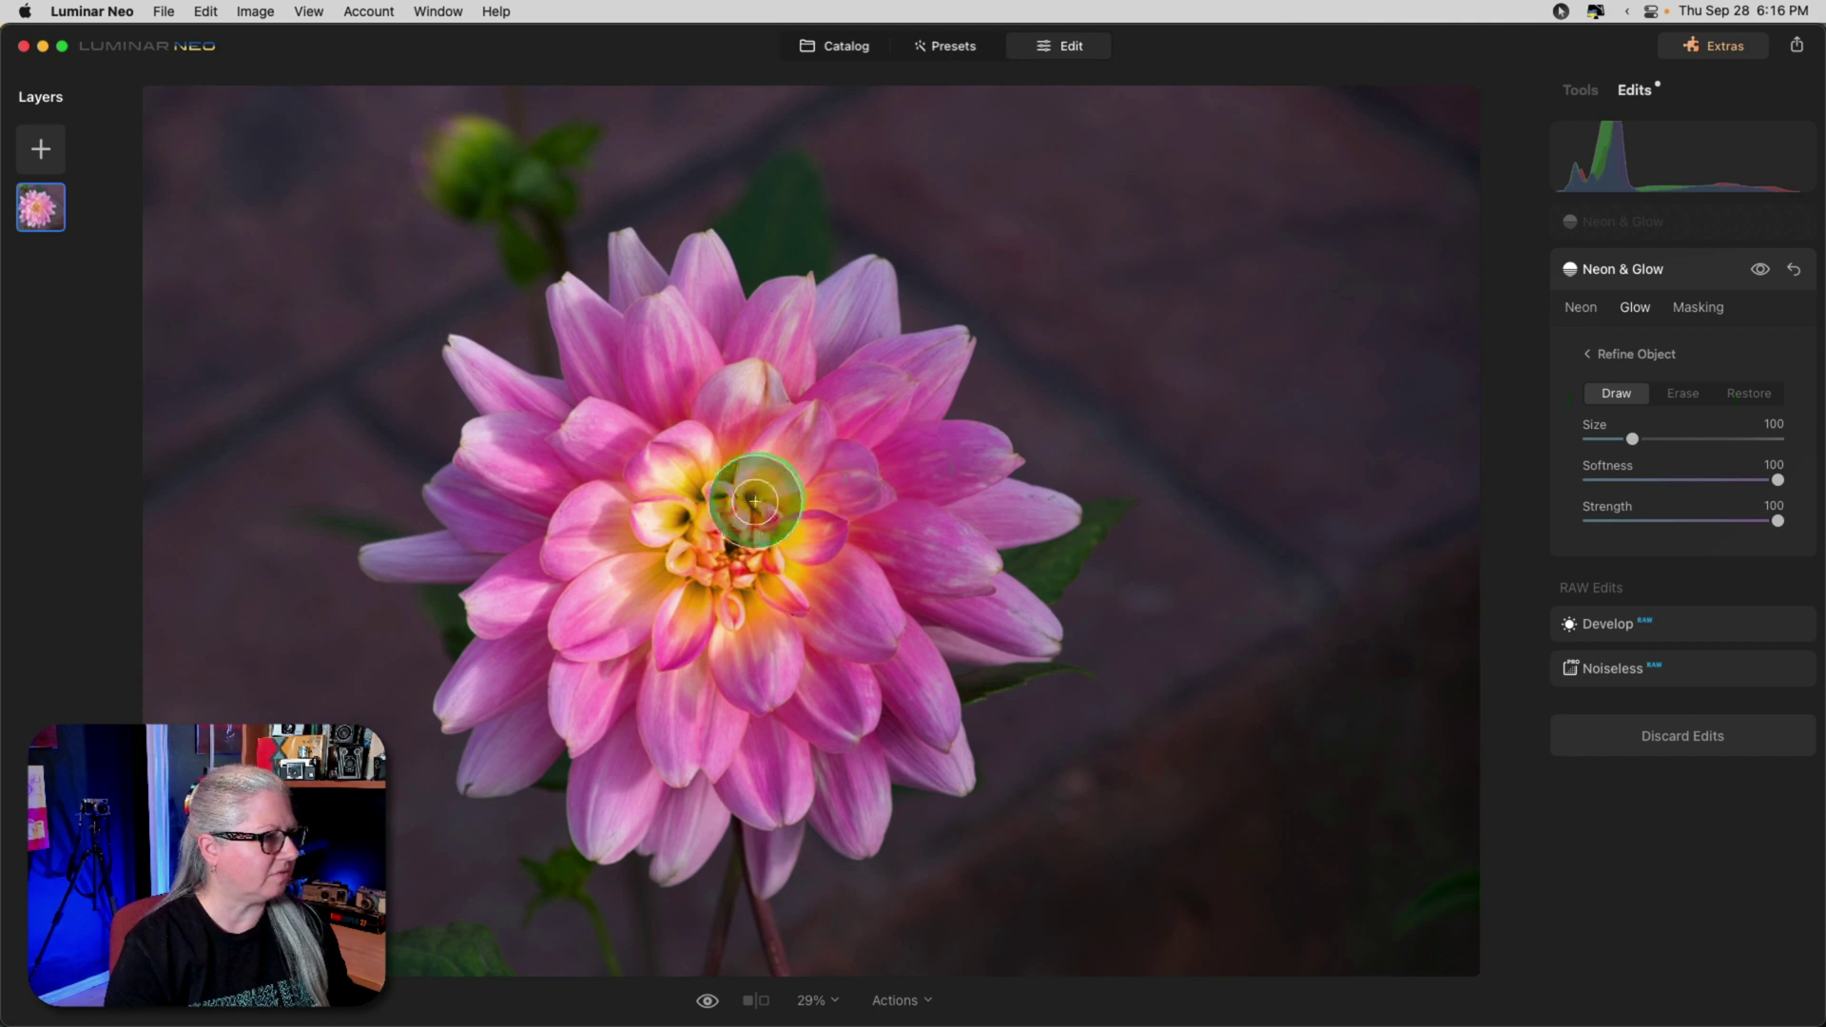
{"action": "left_click", "coordinate": [730, 539]}
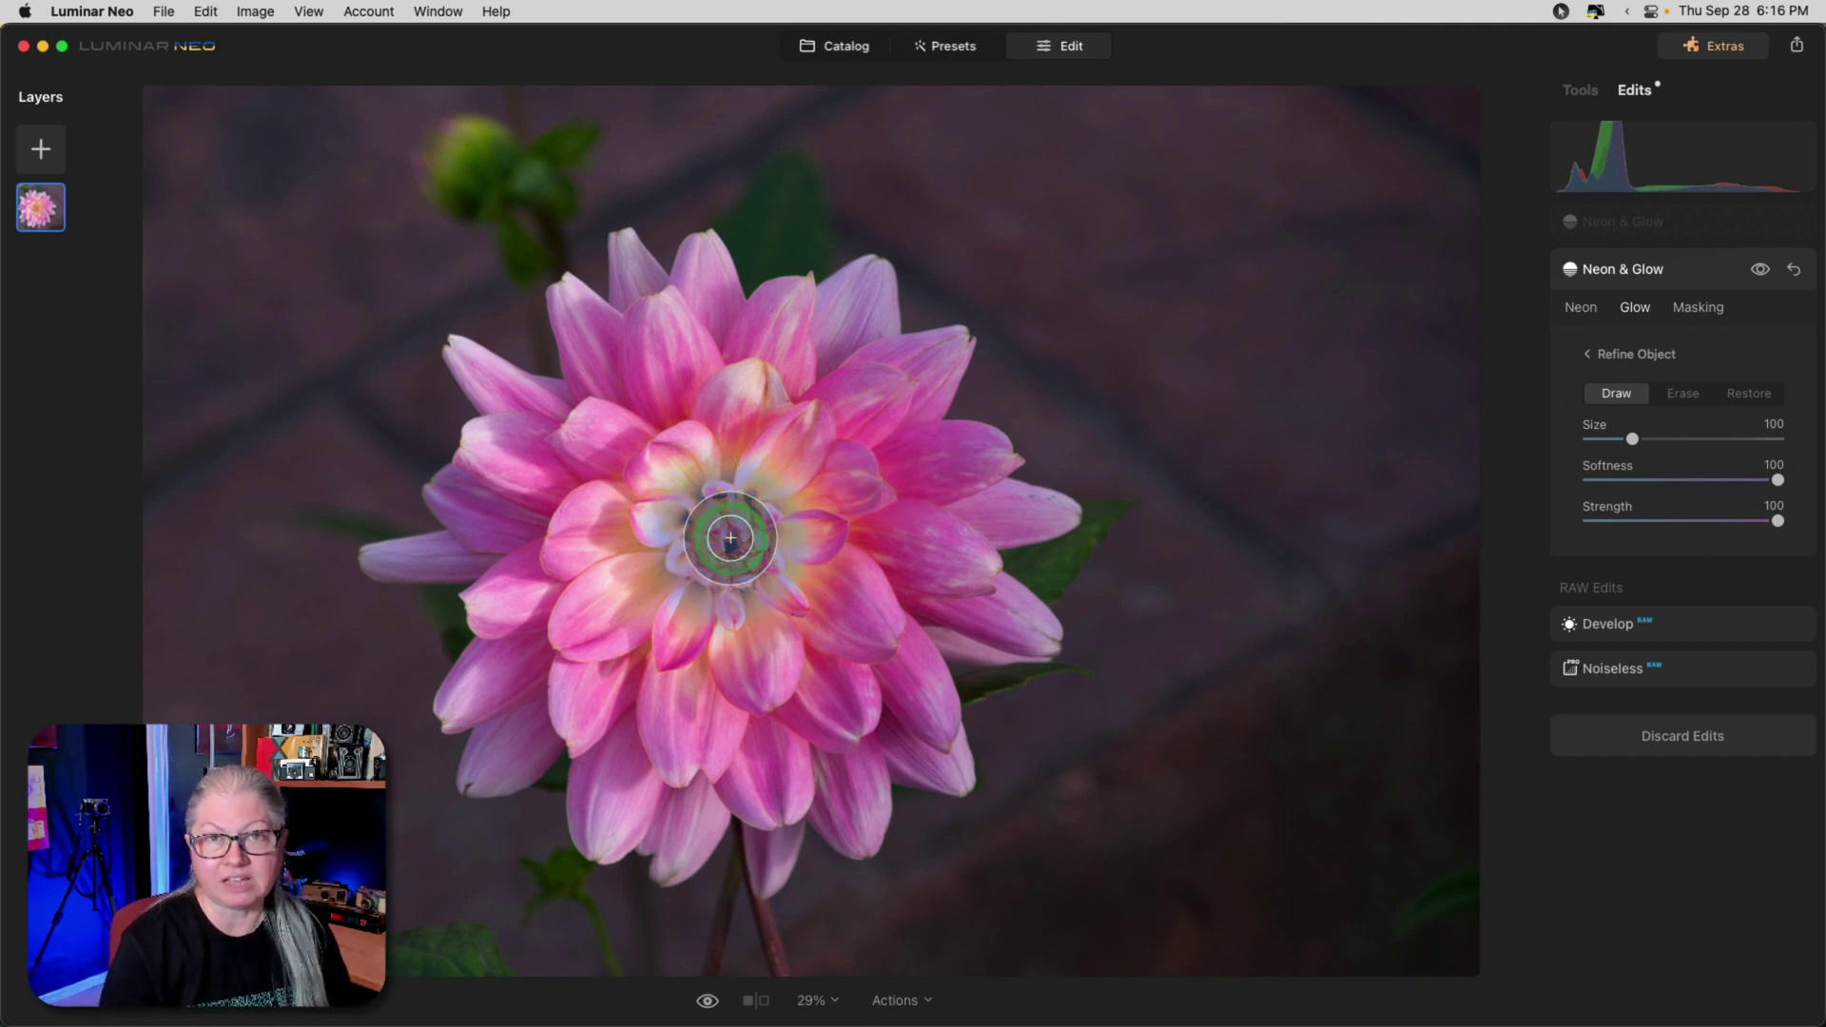
{"action": "left_click", "coordinate": [1586, 353]}
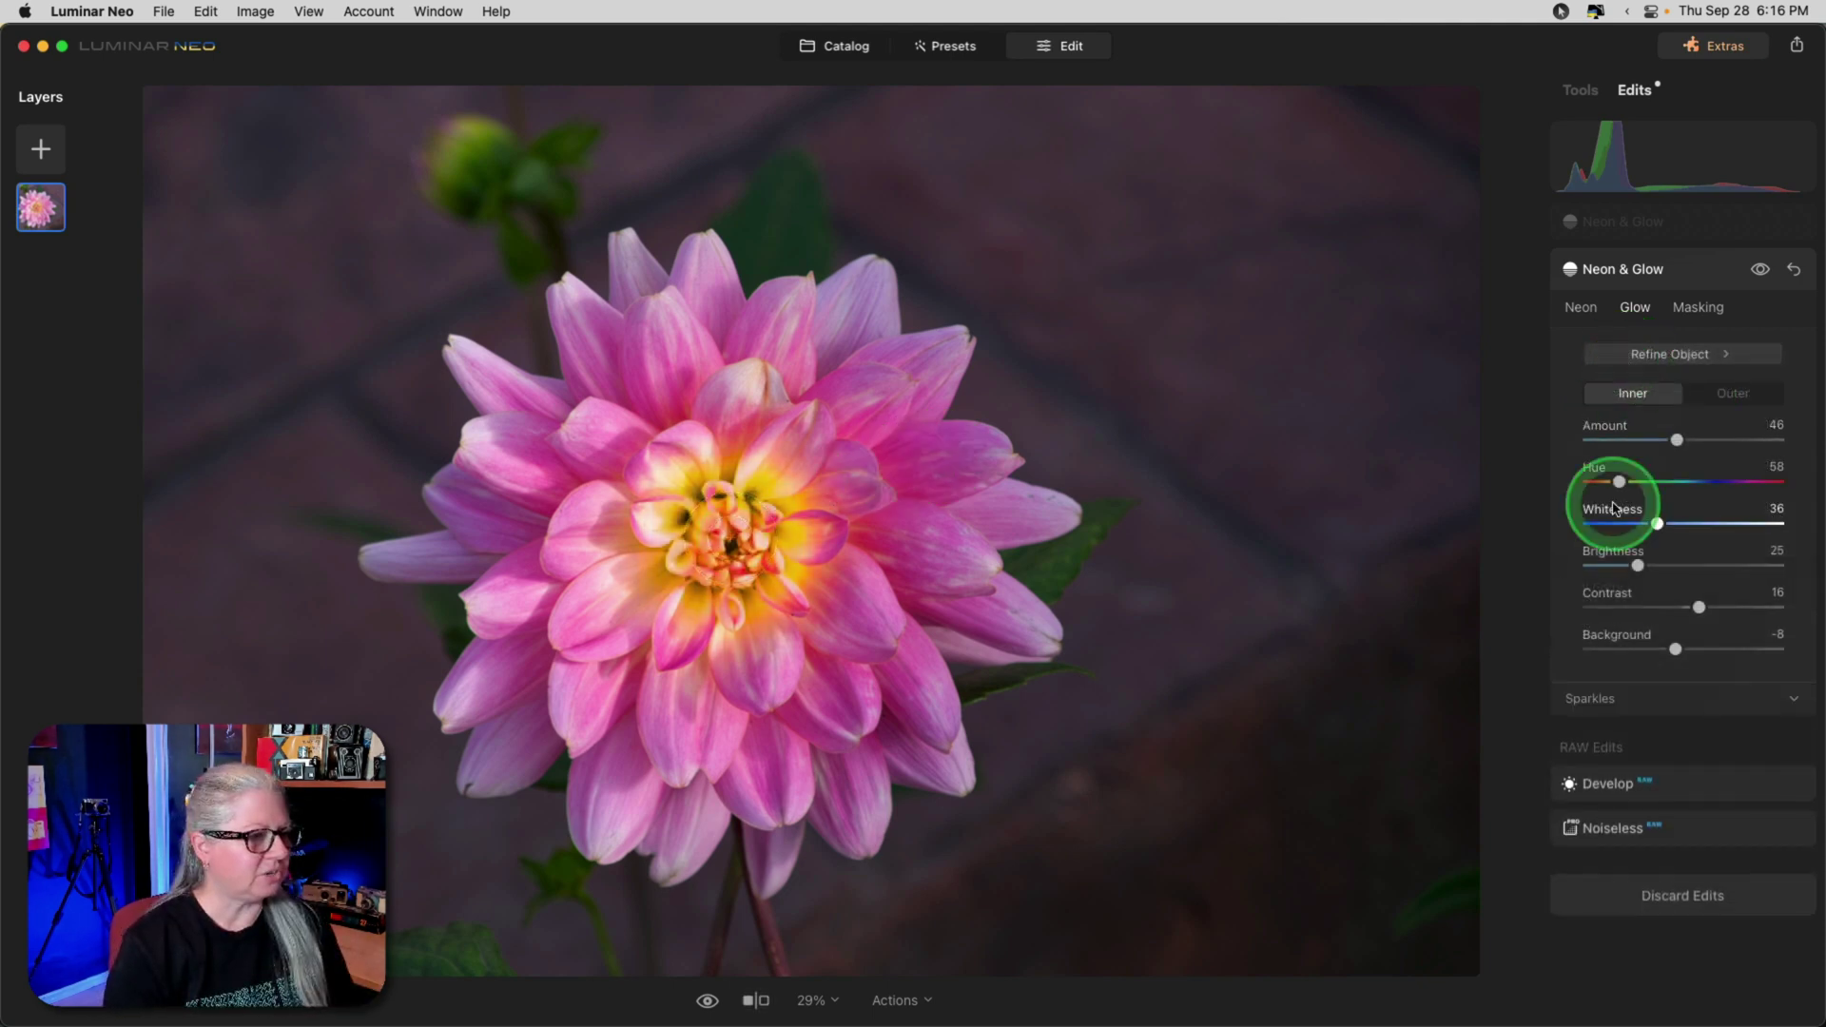
Step: Toggle the dahlia's inner glow off and on to compare, leaving it hidden
{"action": "left_click", "coordinate": [1760, 273]}
{"action": "left_click", "coordinate": [1760, 274]}
{"action": "left_click", "coordinate": [1760, 274]}
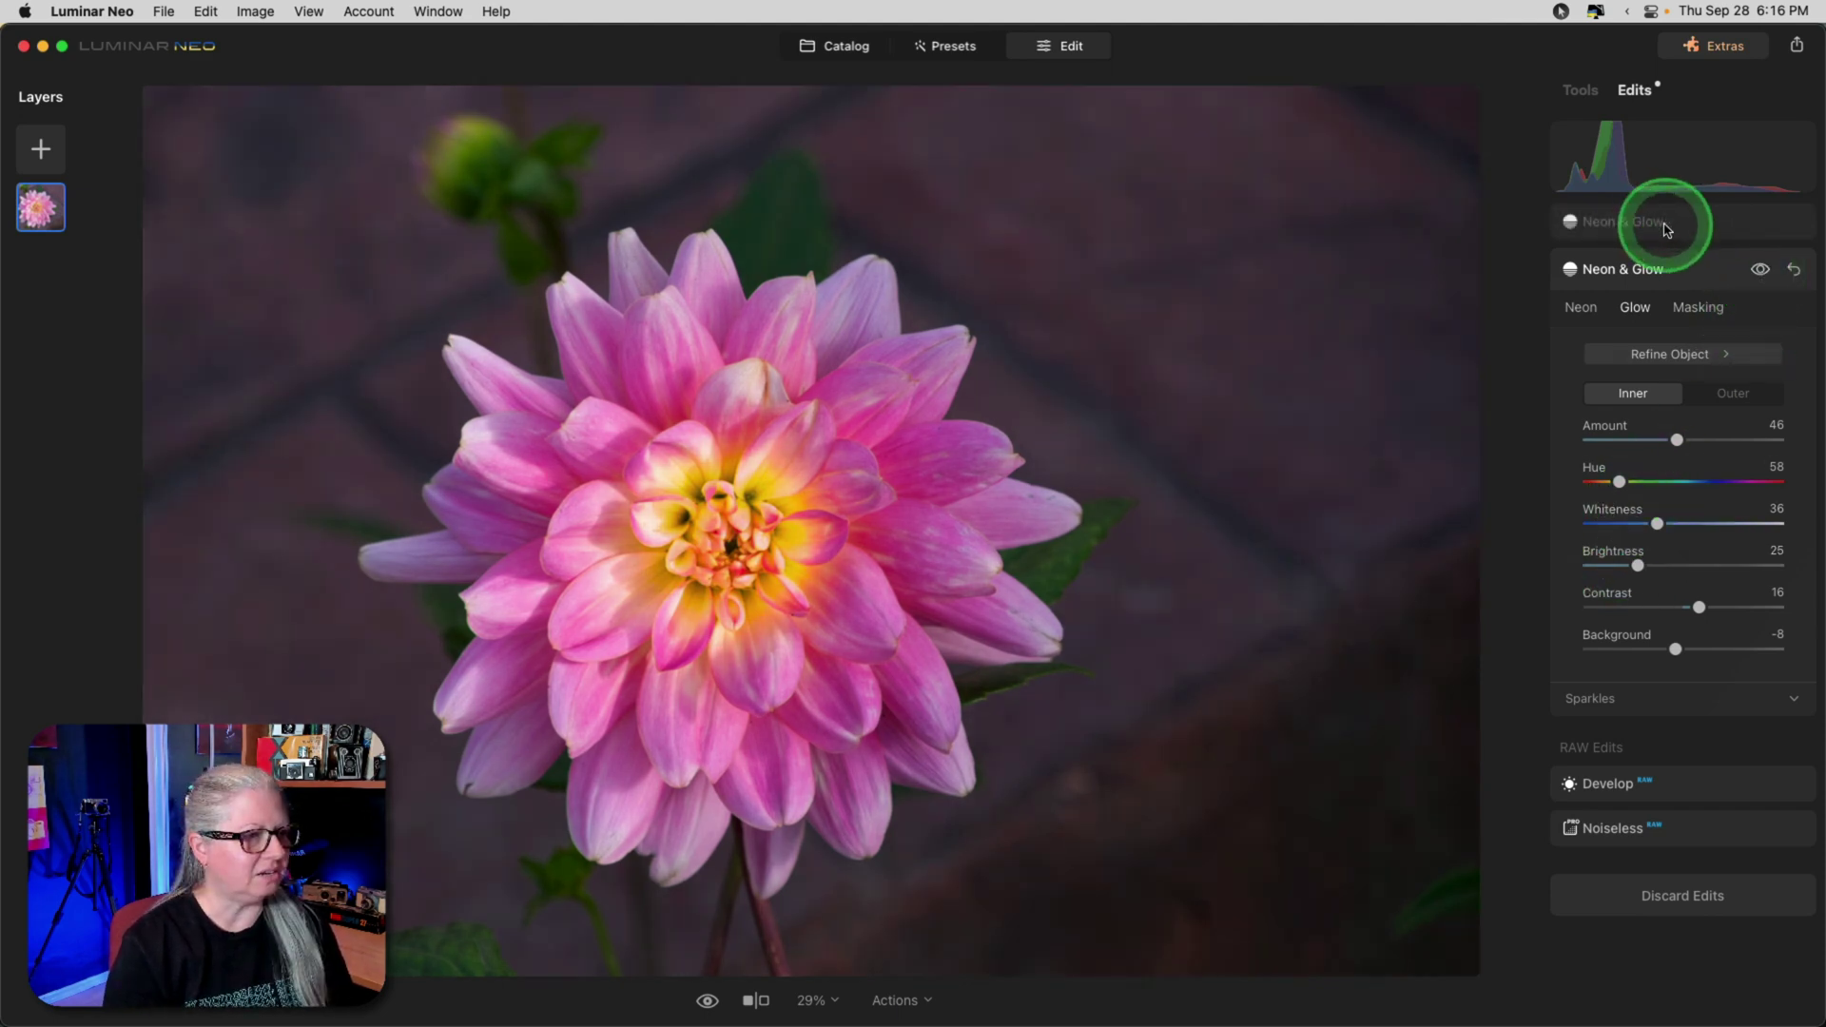
{"action": "left_click", "coordinate": [1664, 225]}
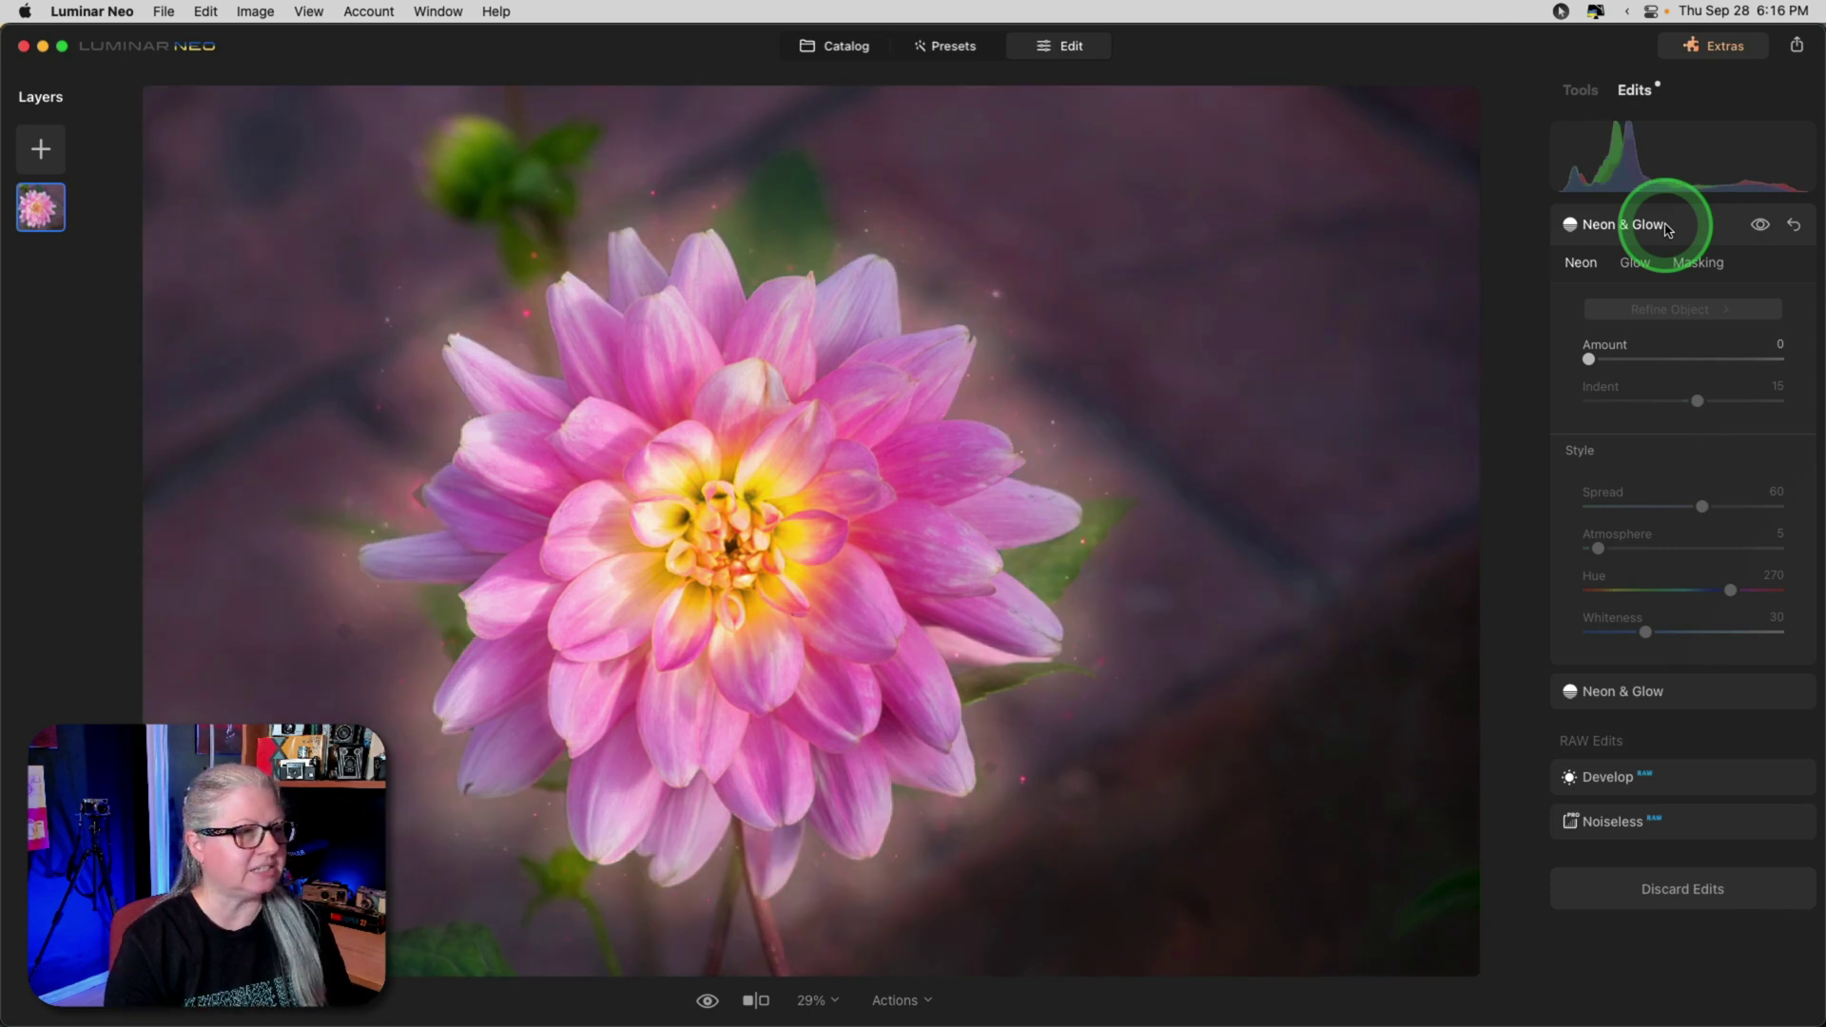
Step: Show the outer glow settings (Amount 26, Size 12, Hue 56) and compare with the original dahlia
{"action": "left_click", "coordinate": [1634, 263]}
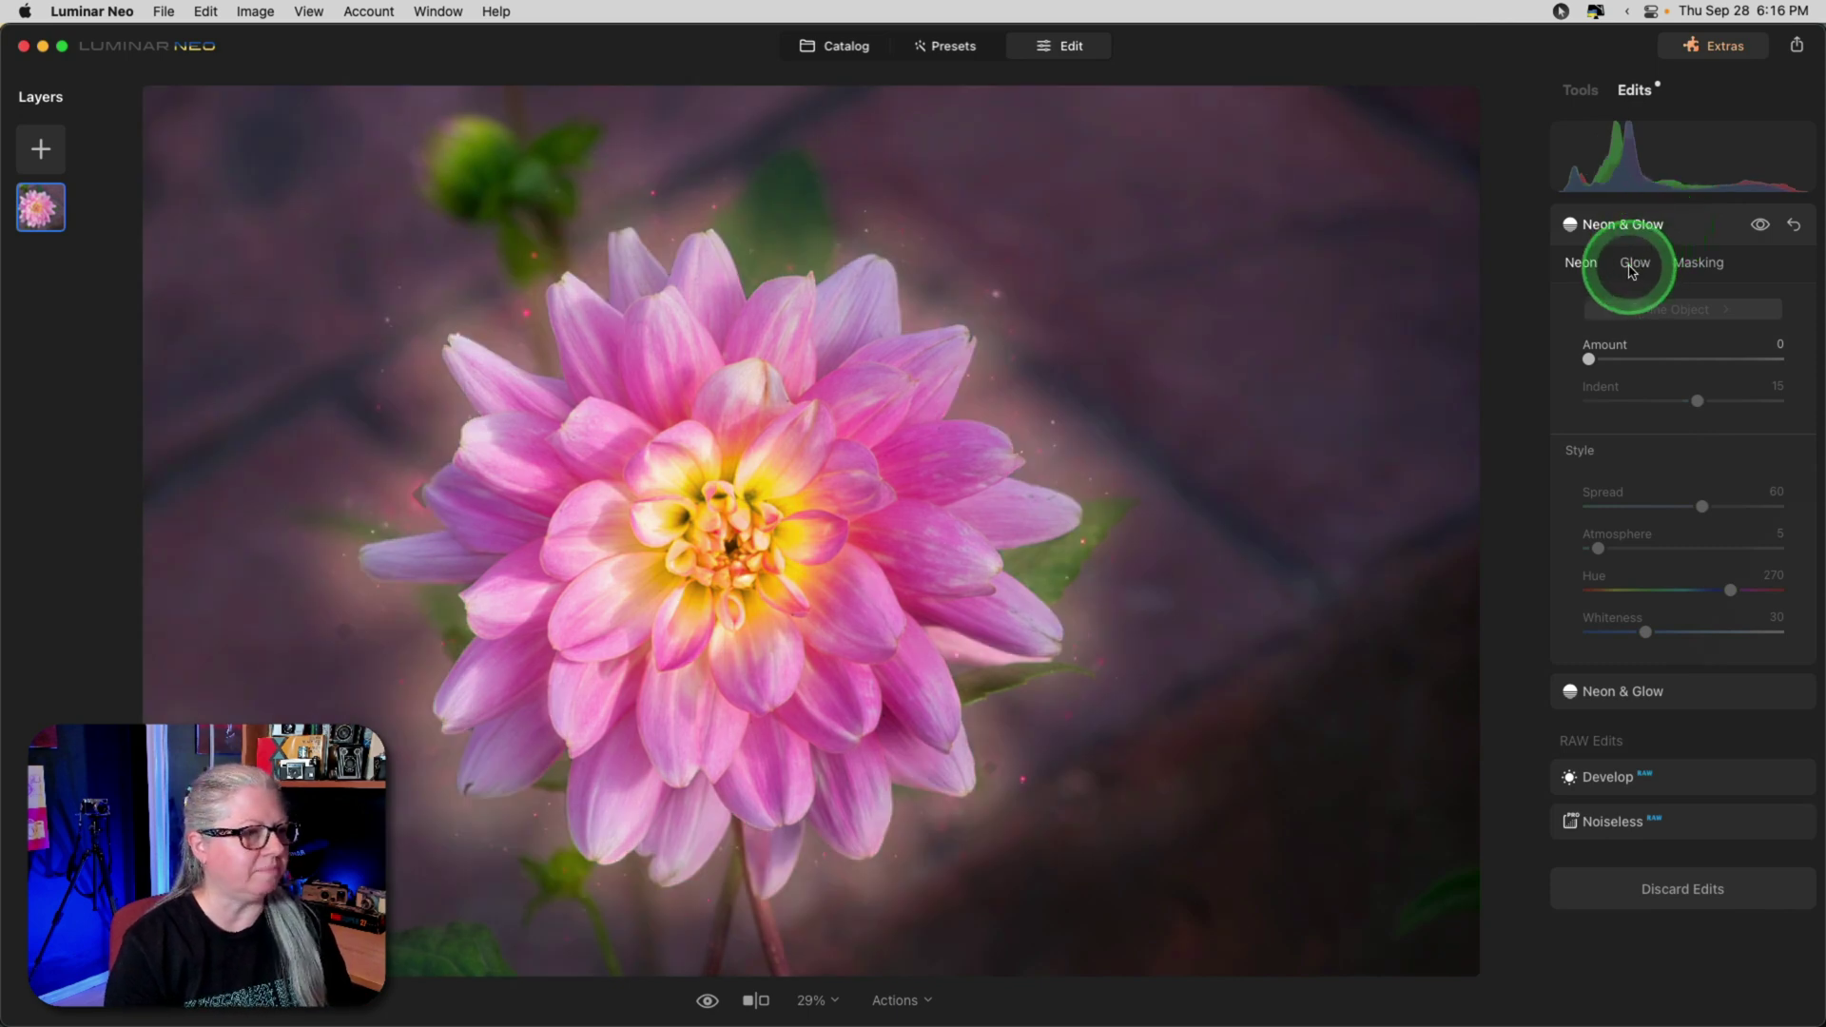
{"action": "left_click", "coordinate": [1705, 350]}
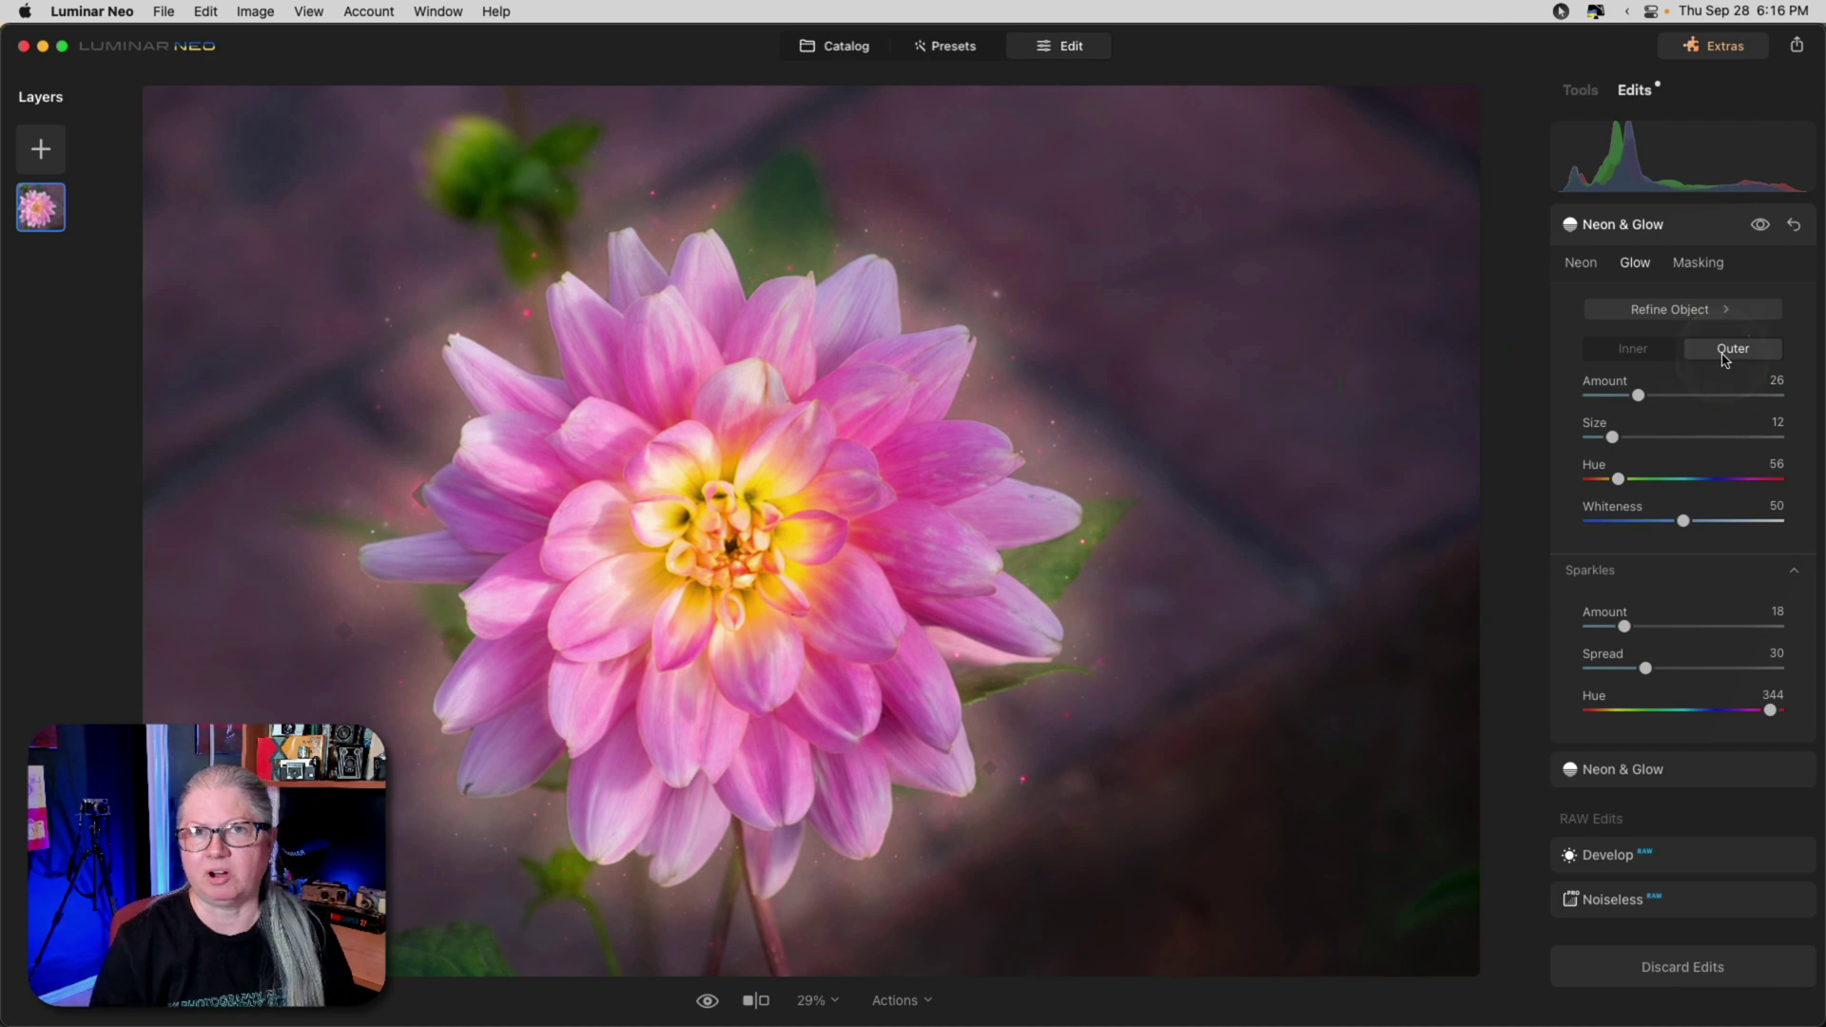
{"action": "key", "text": "backslash"}
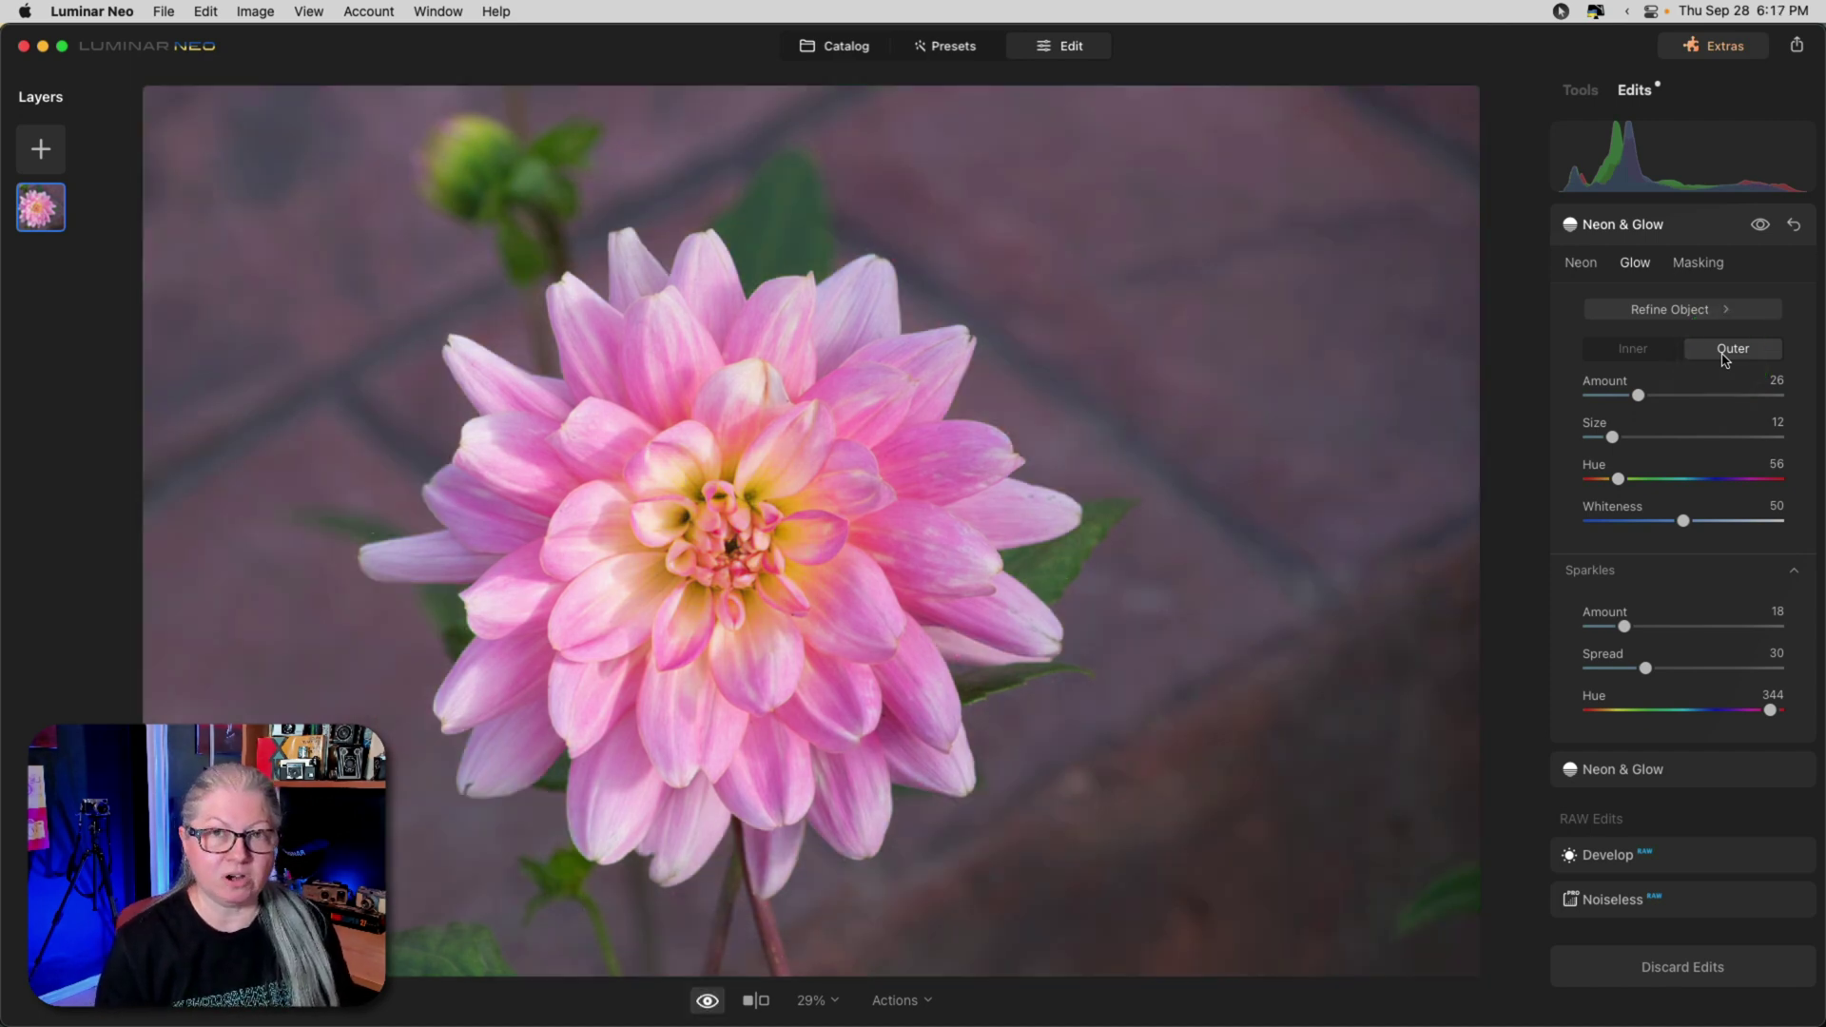
{"action": "key", "text": "backslash"}
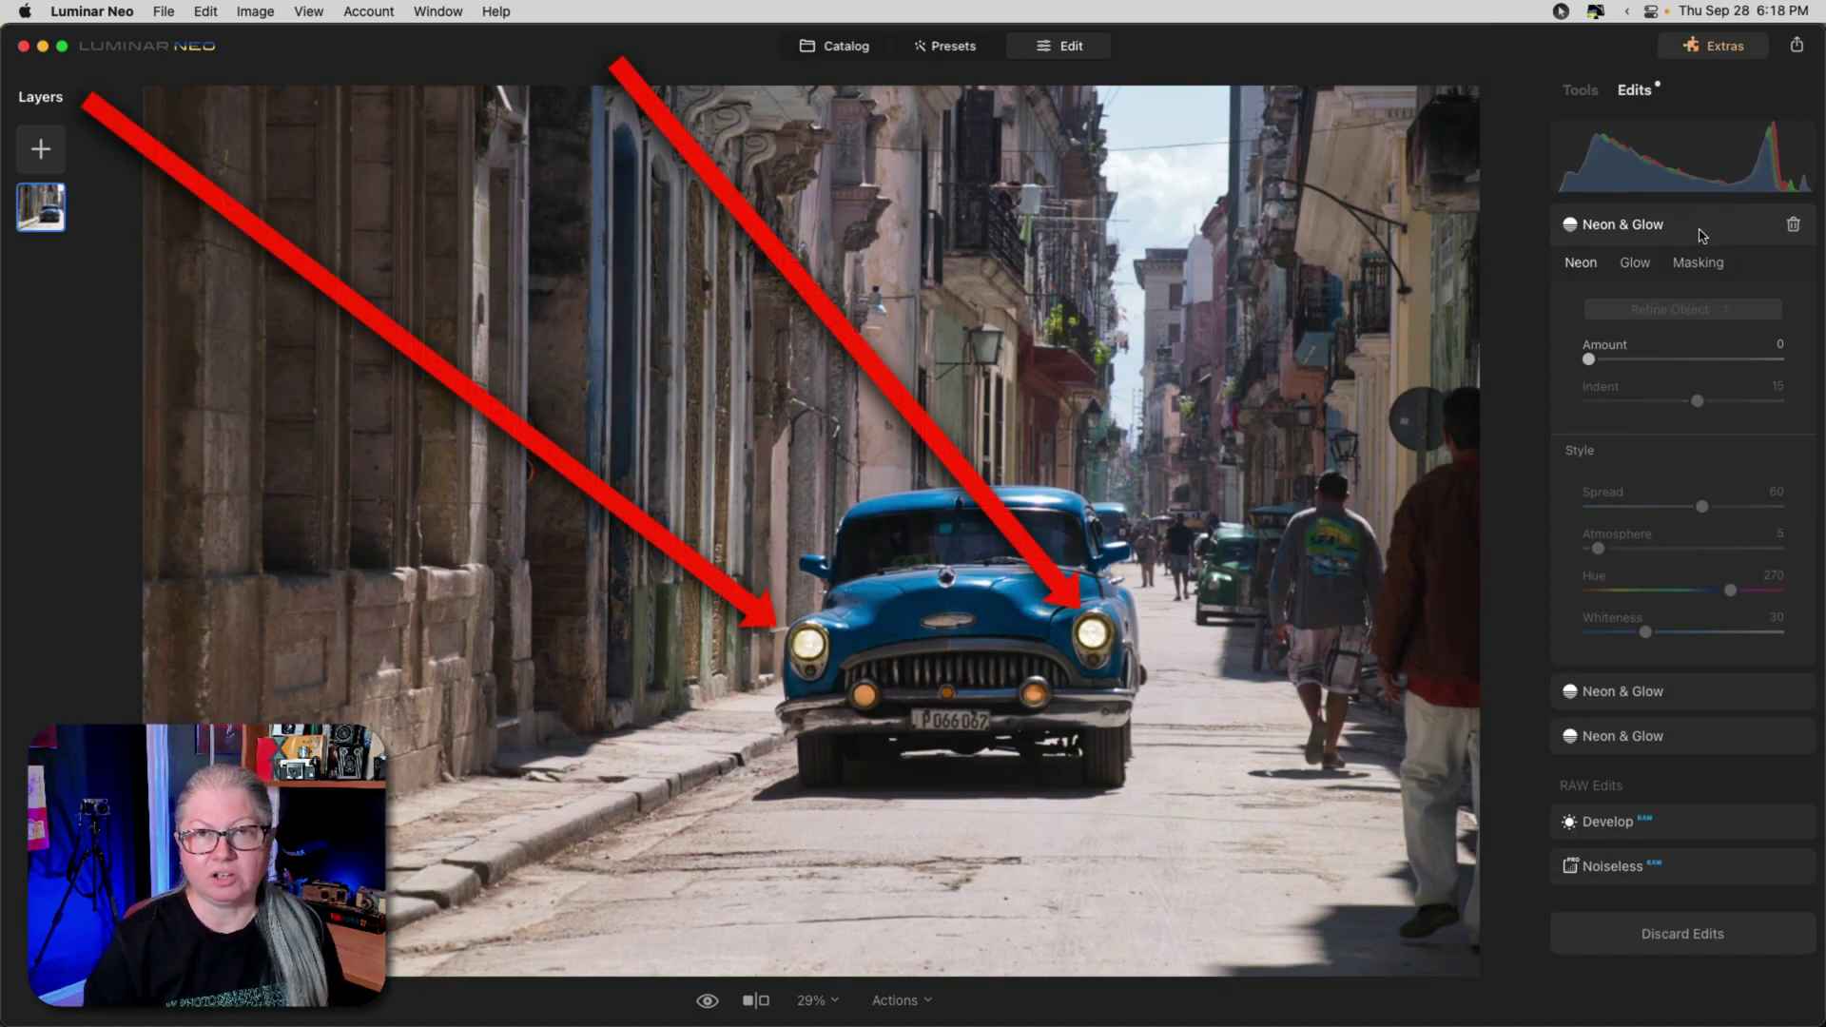
Step: Toggle the before/after view to compare the car's glowing headlights with the original
{"action": "key", "text": "backslash"}
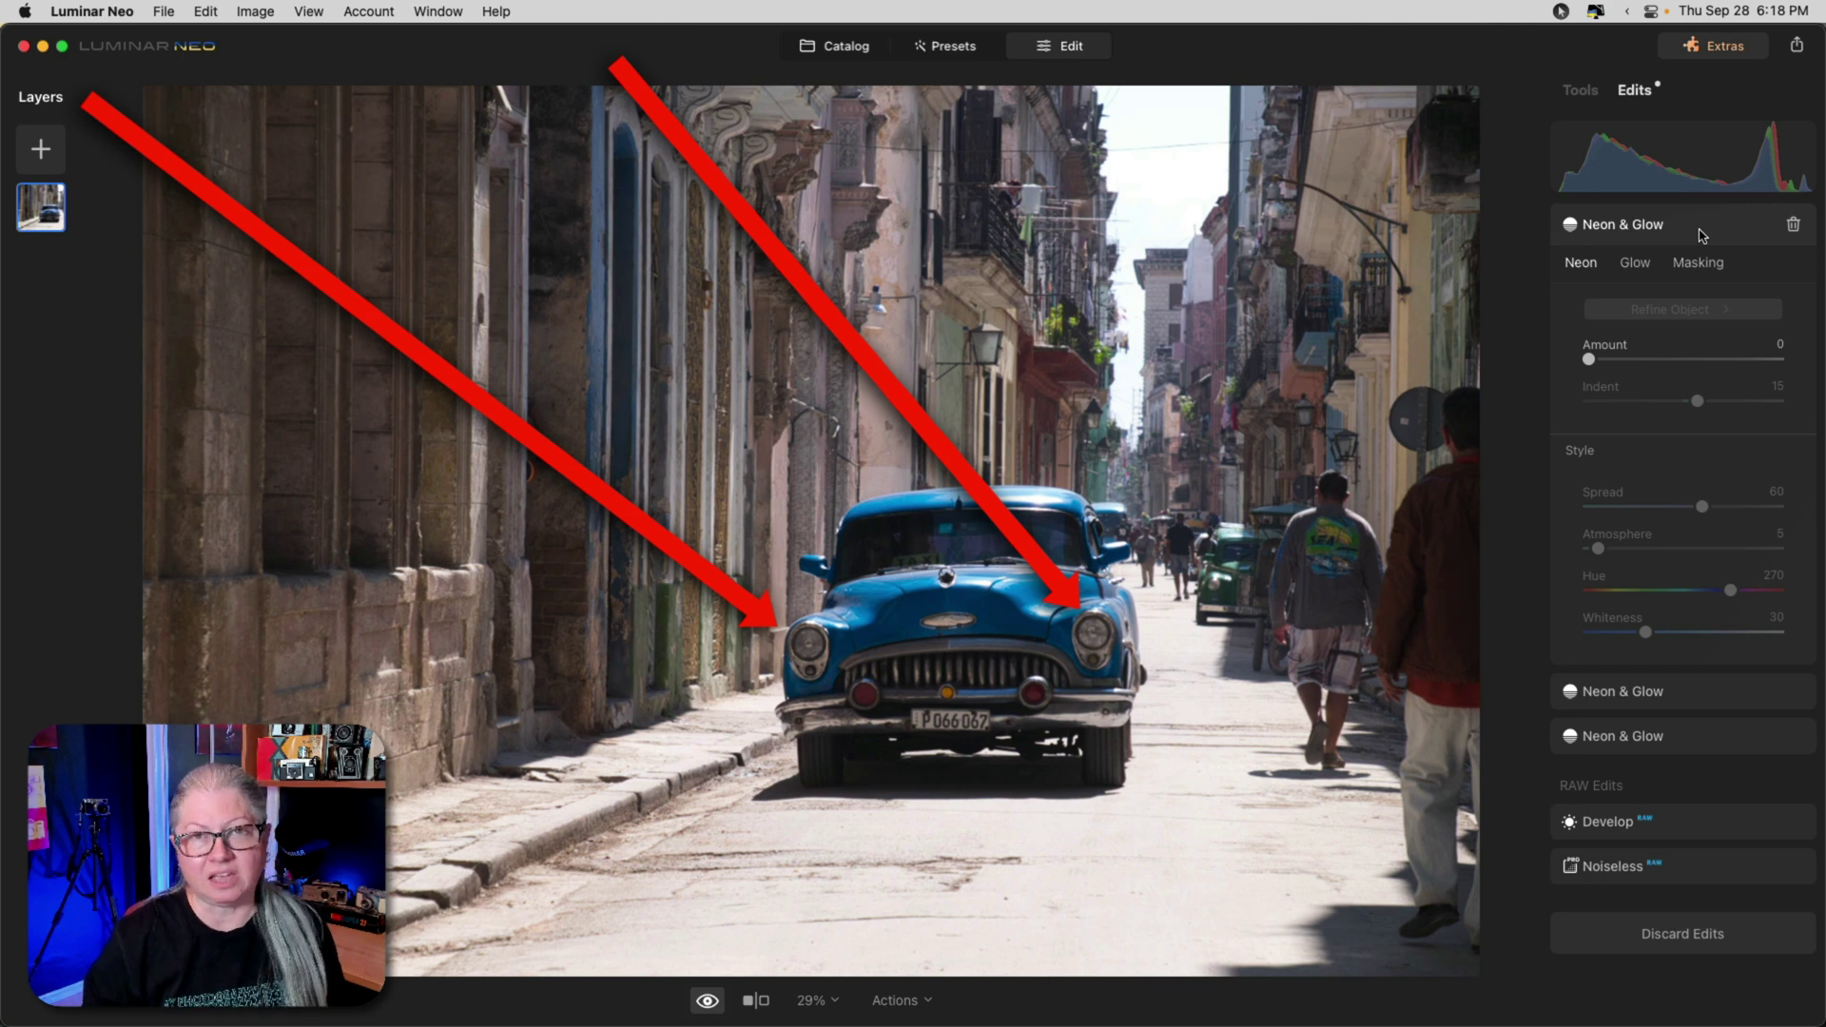
{"action": "key", "text": "backslash"}
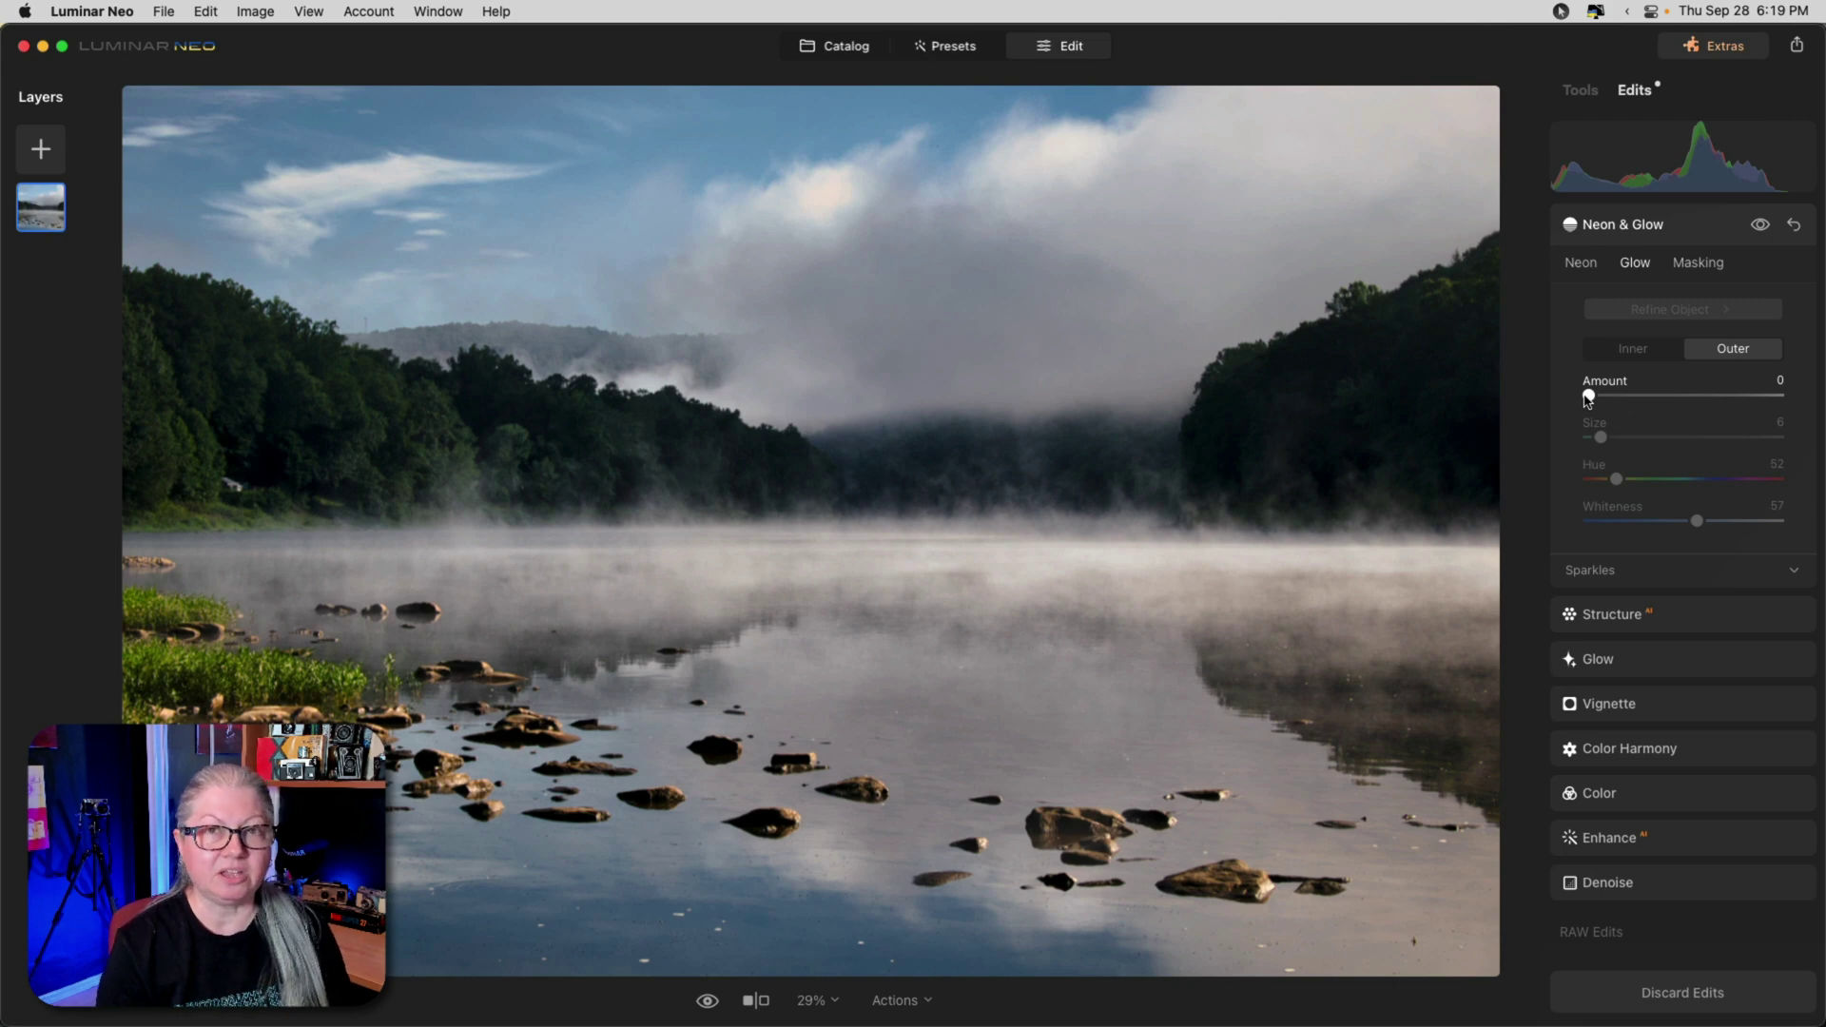
Step: Raise the lake photo's Outer Glow Amount to test it, then return it to 0
{"action": "left_click", "coordinate": [1588, 397]}
{"action": "mouse_move", "coordinate": [1588, 398]}
{"action": "left_mouse_down"}
{"action": "mouse_move", "coordinate": [1651, 395]}
{"action": "mouse_move", "coordinate": [1515, 390]}
{"action": "mouse_move", "coordinate": [1618, 399]}
{"action": "left_mouse_up"}
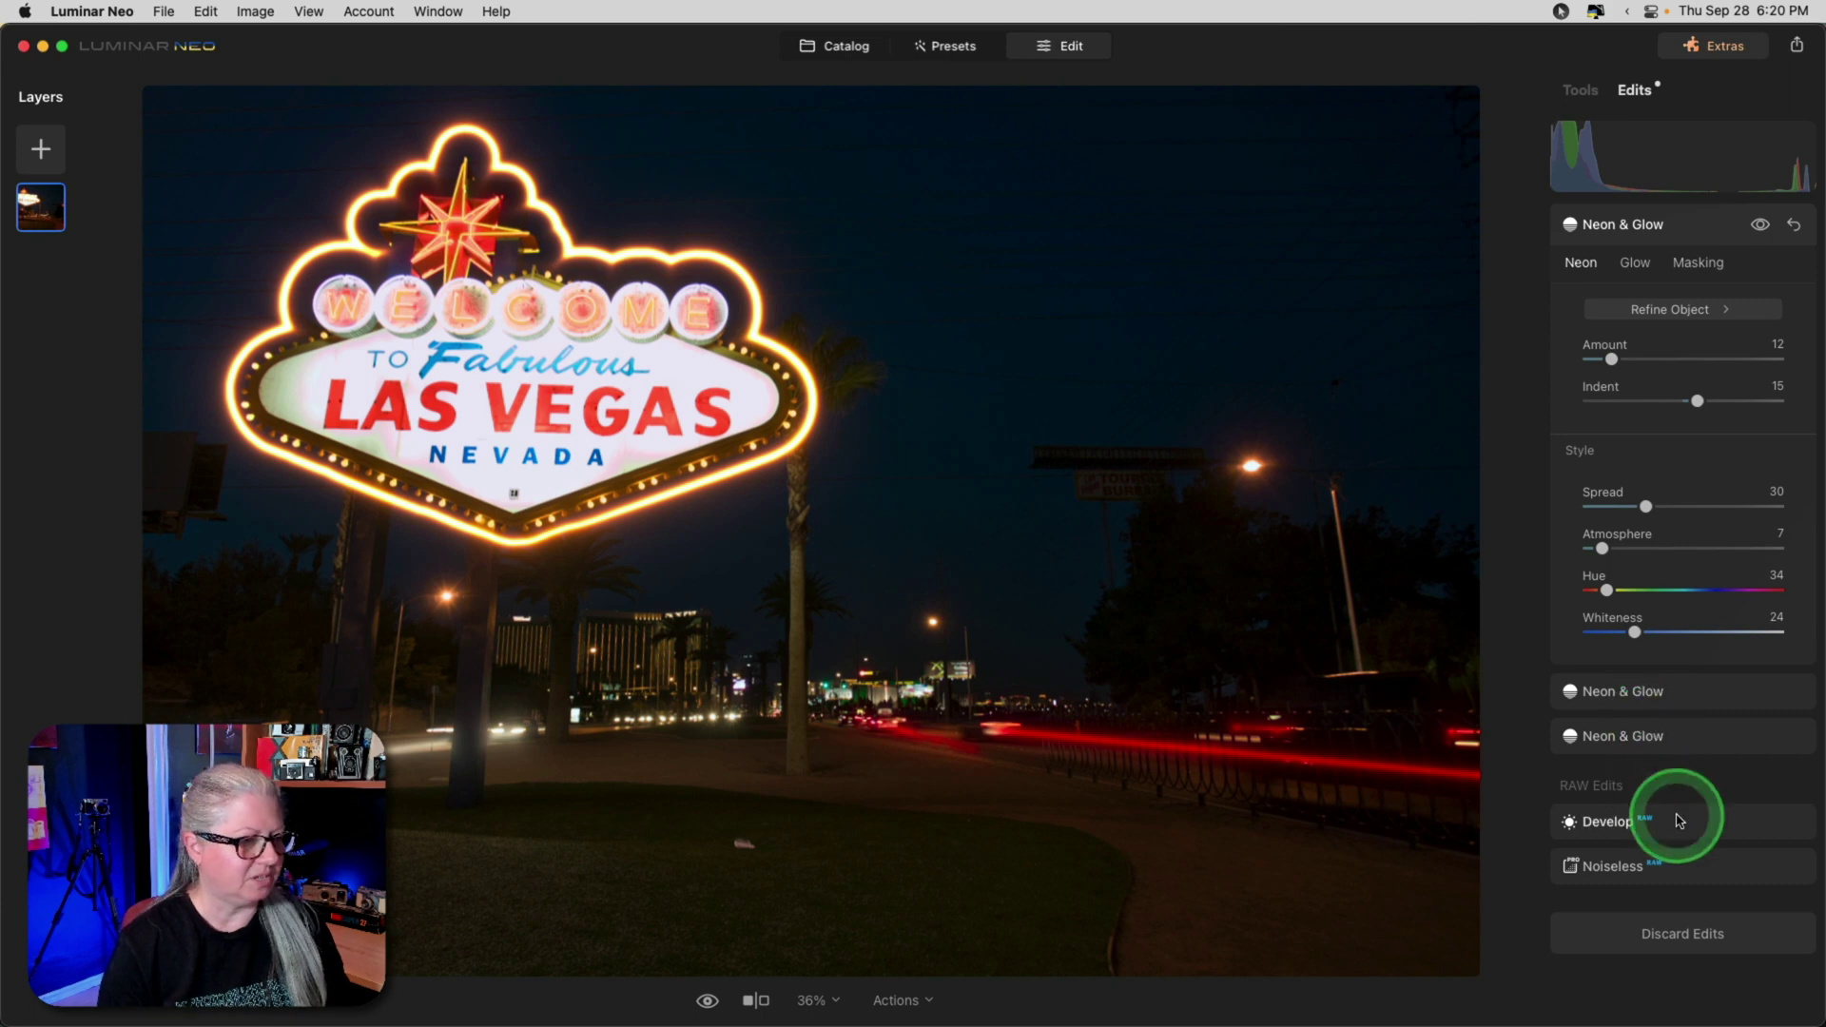
{"action": "left_click", "coordinate": [1673, 818]}
{"action": "left_click", "coordinate": [1671, 311]}
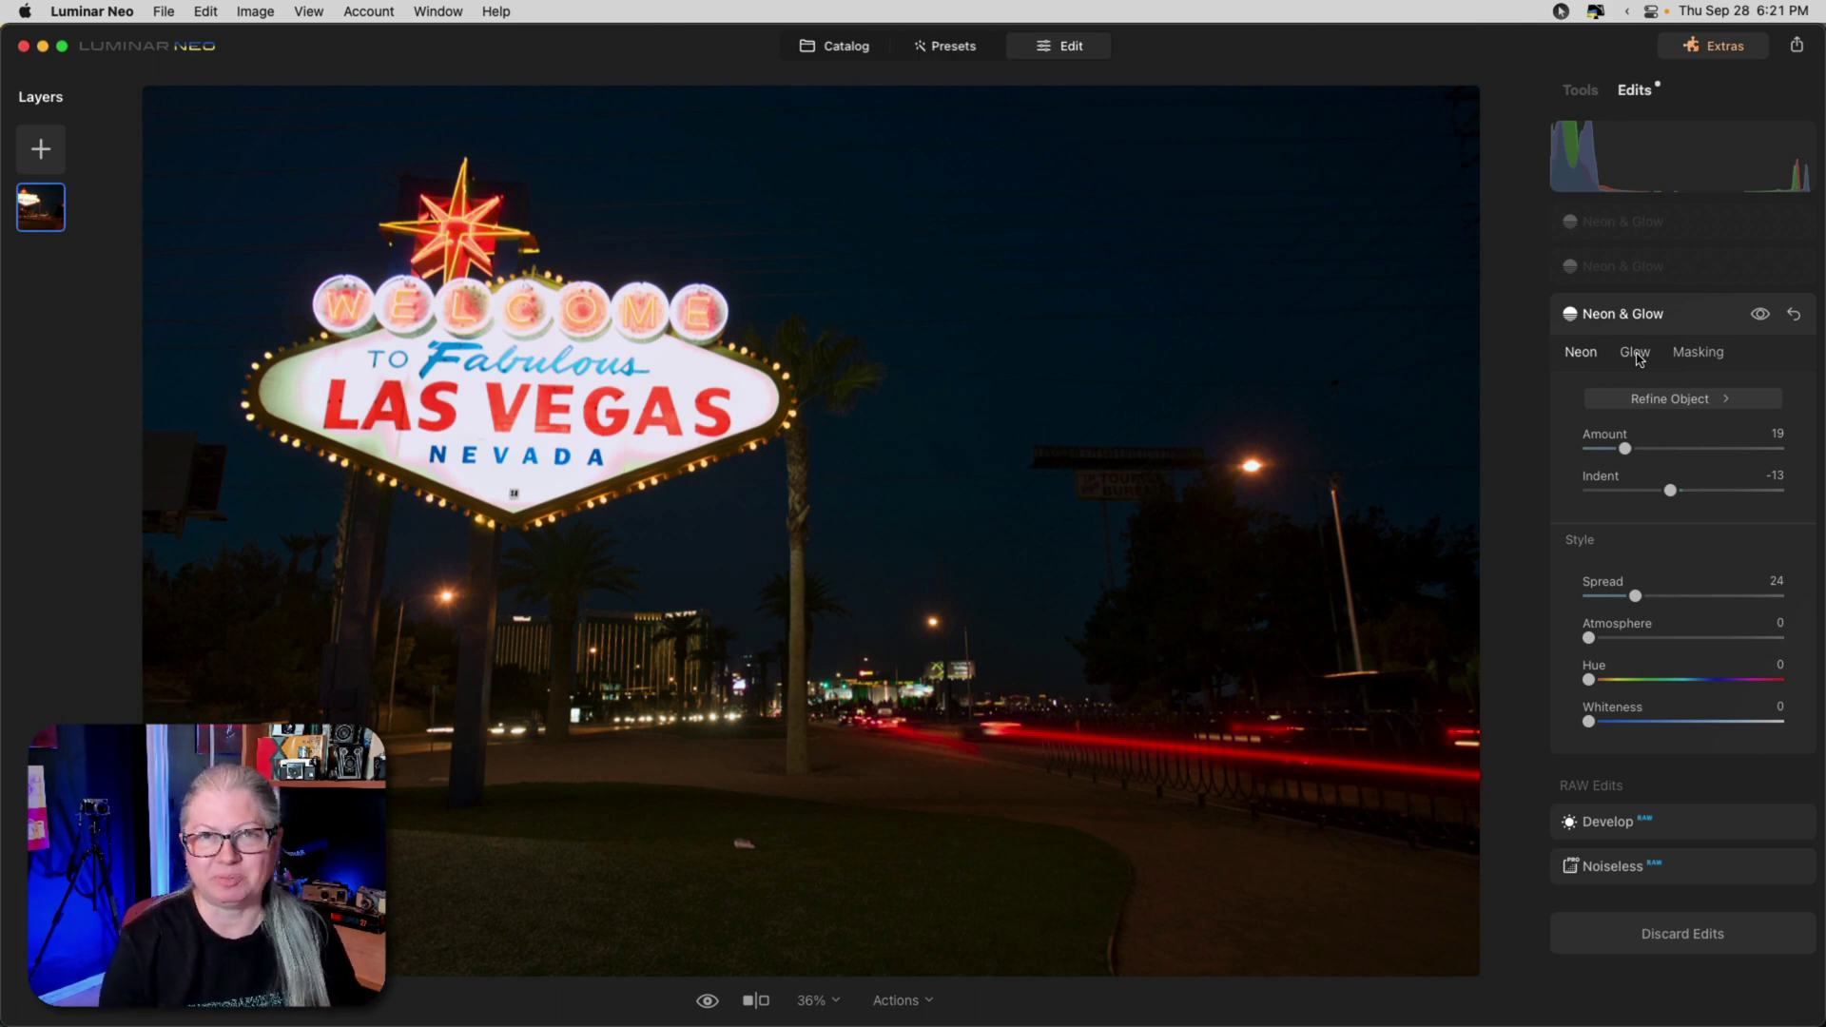
{"action": "left_click", "coordinate": [1672, 274]}
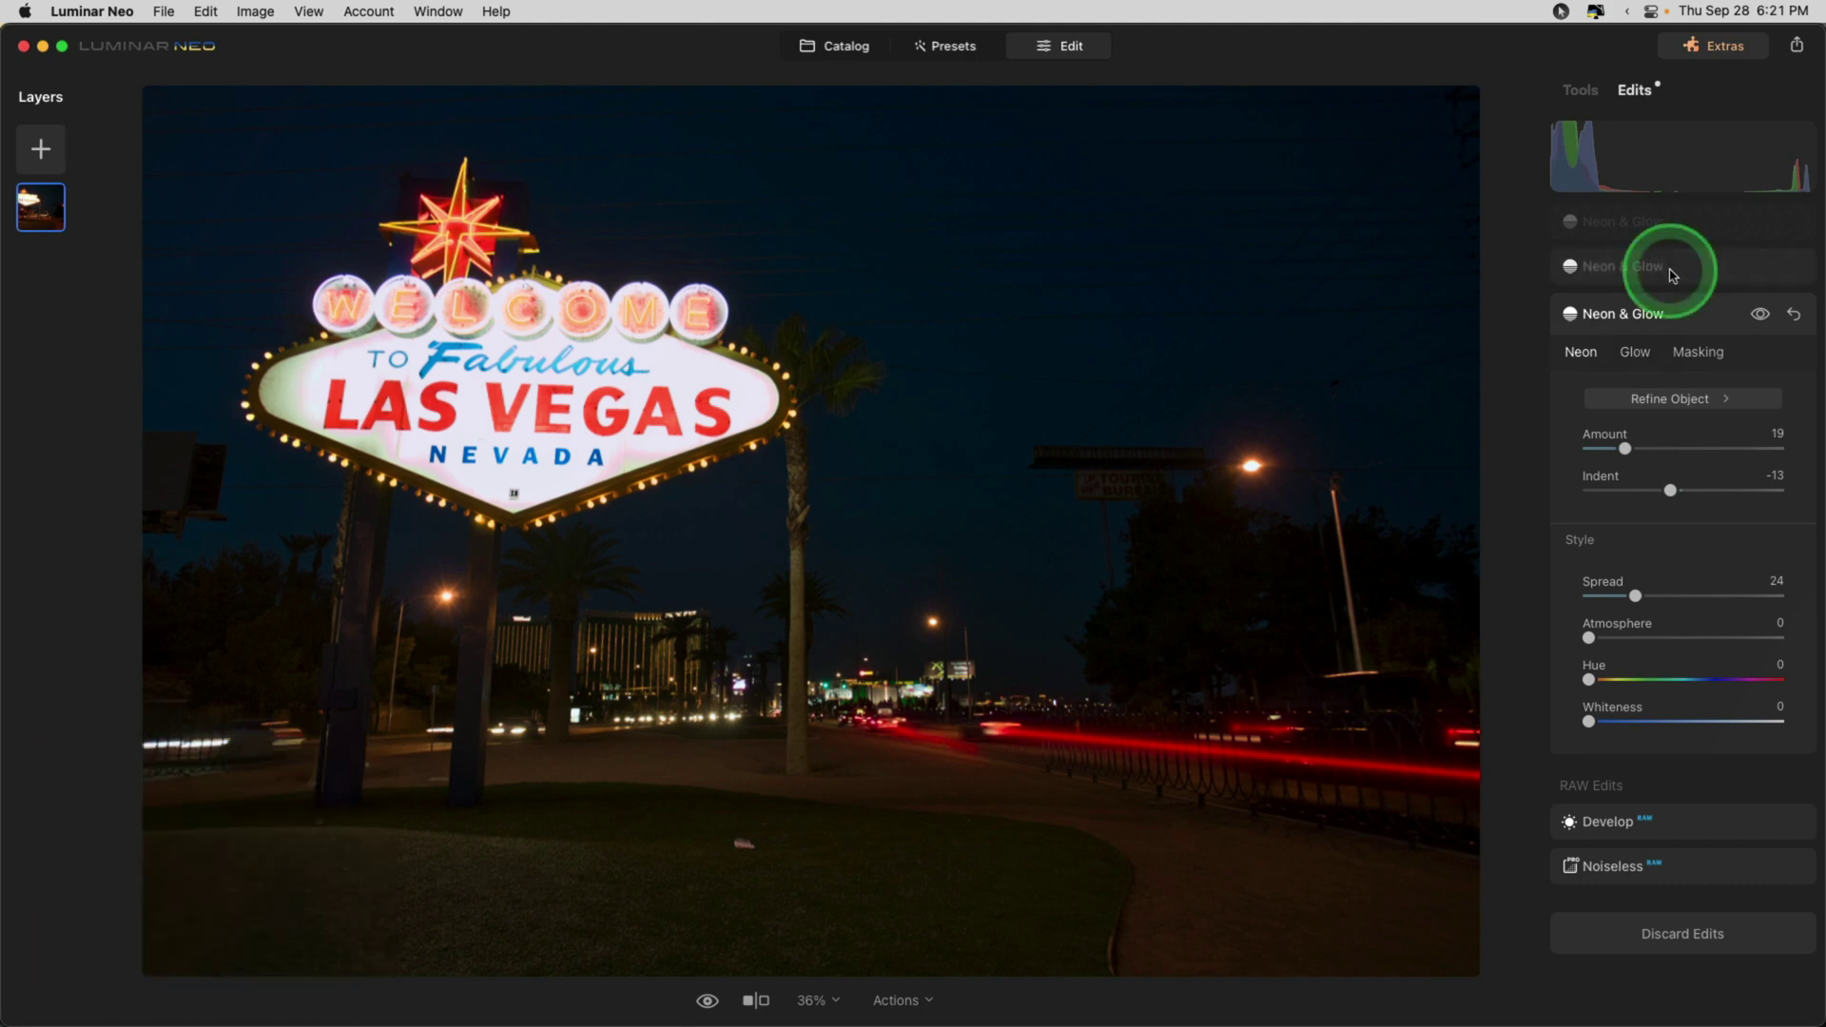
{"action": "left_click", "coordinate": [1669, 275]}
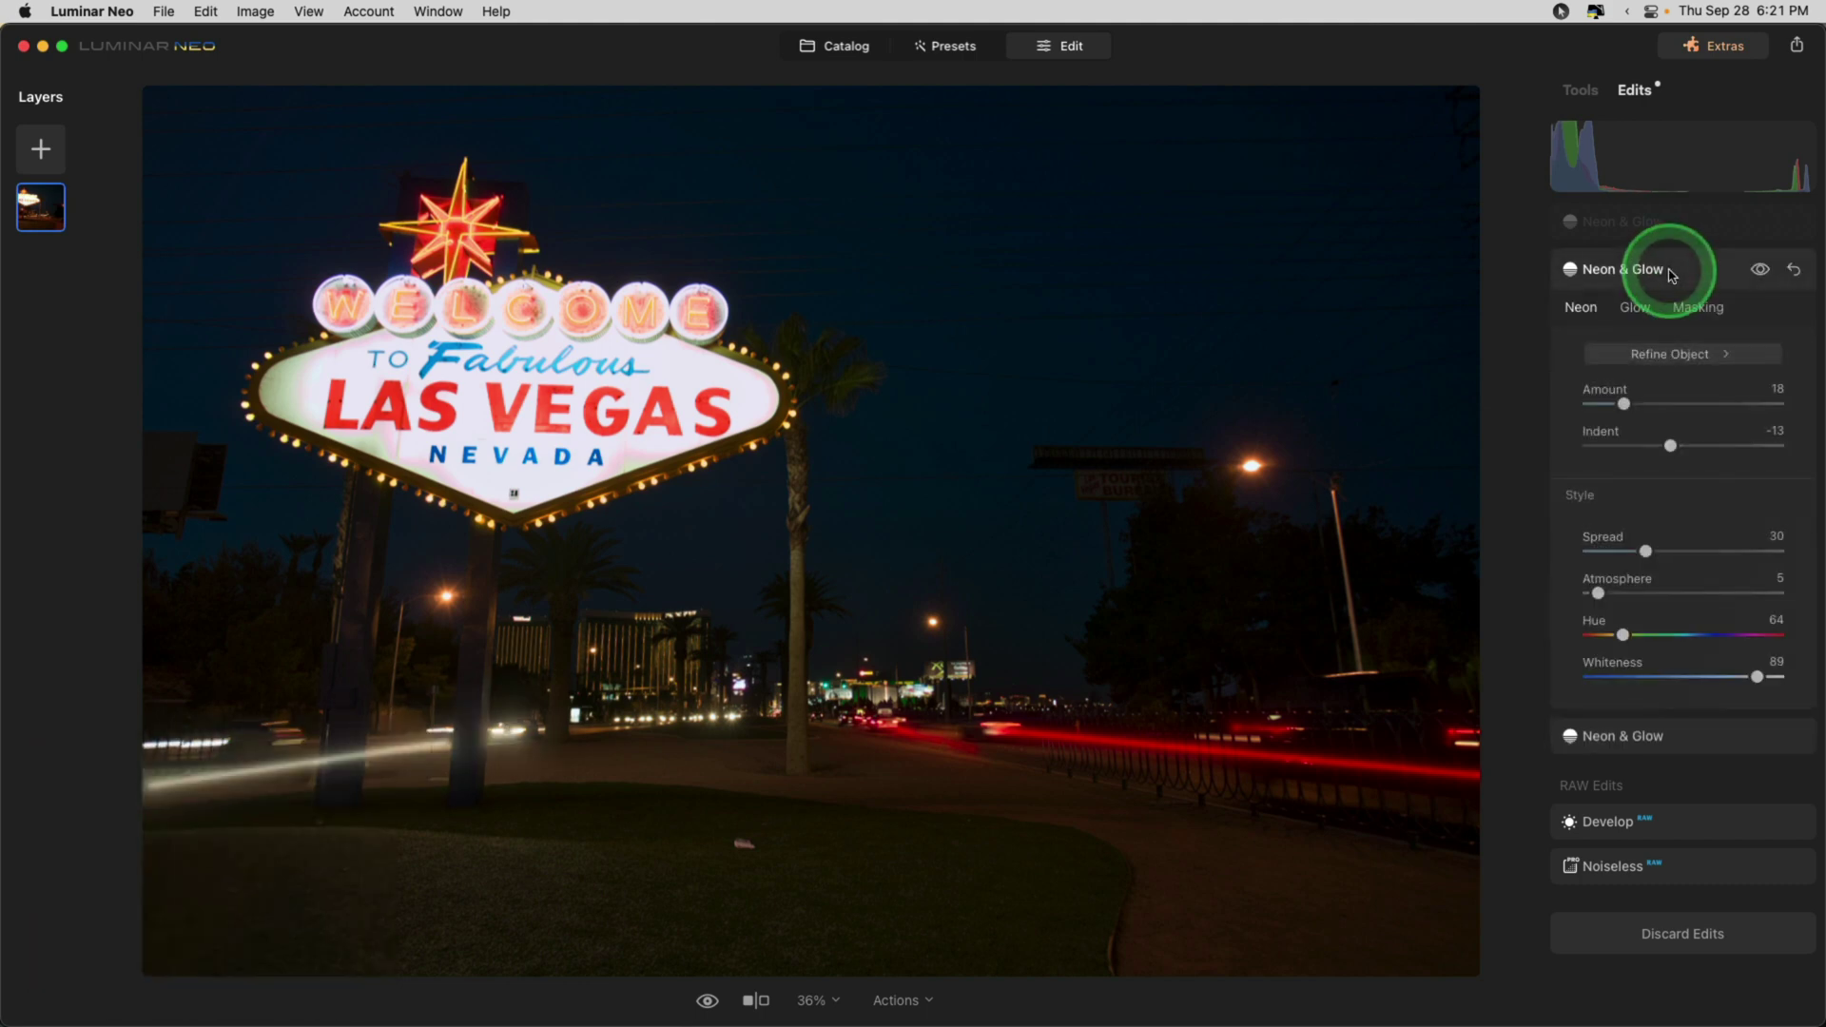
{"action": "left_click", "coordinate": [261, 802]}
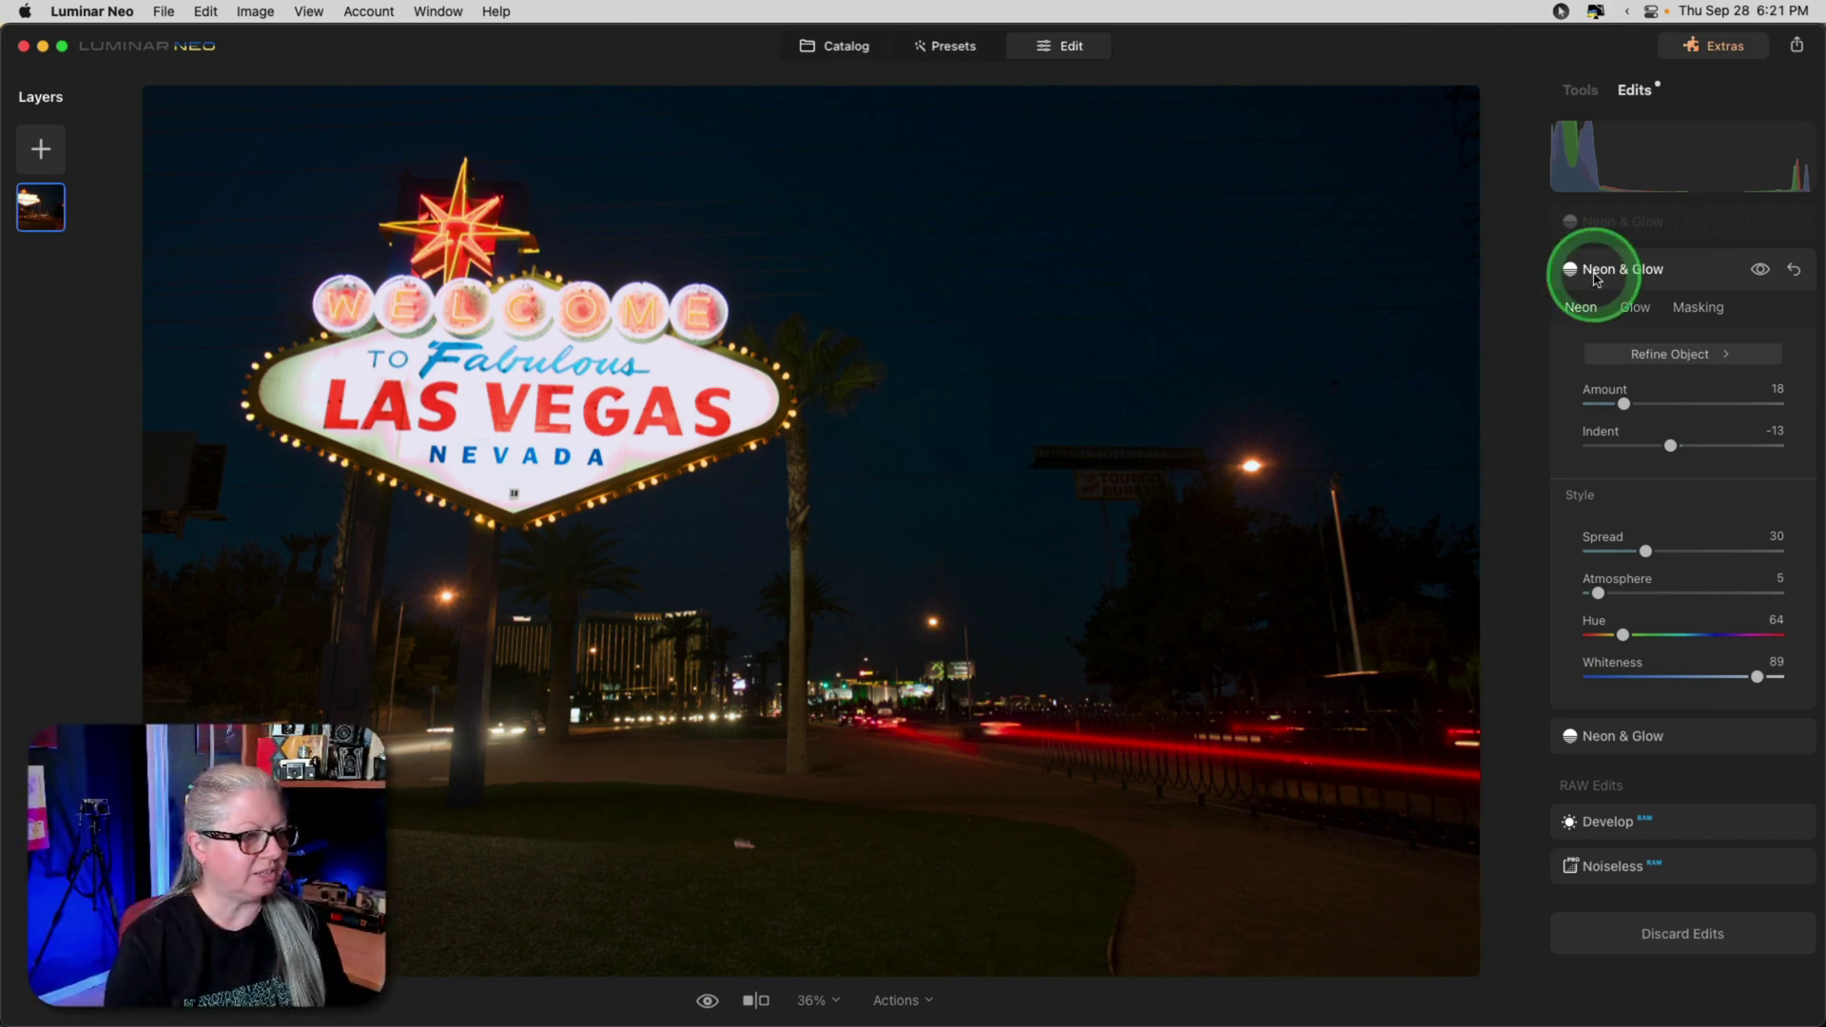
{"action": "left_click", "coordinate": [1705, 227]}
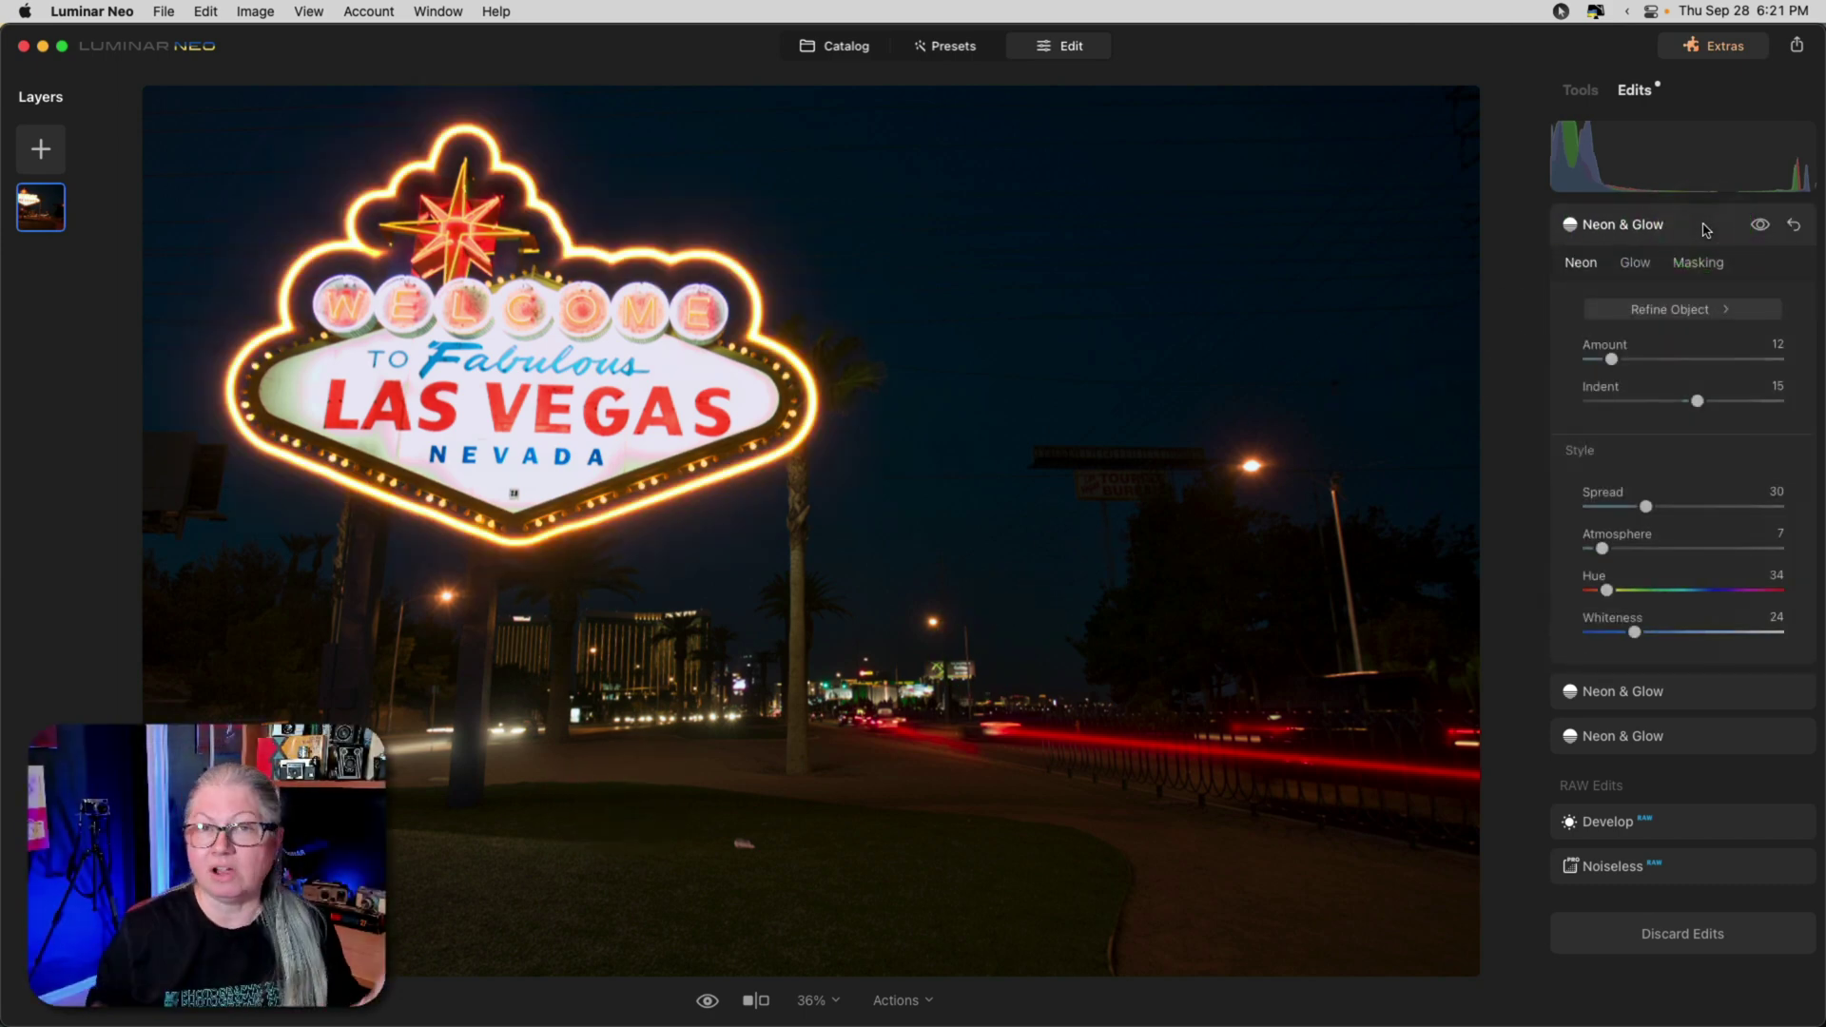